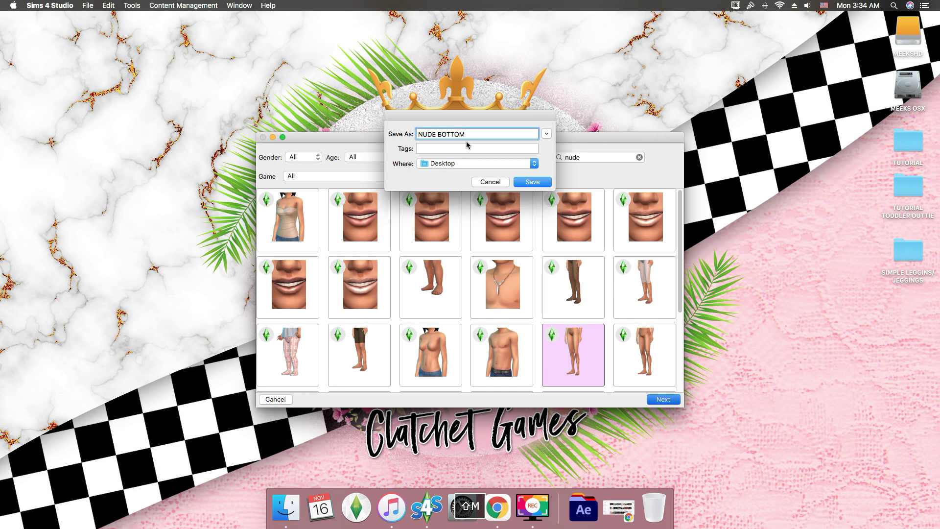
Save the new package as NUDE BOTTOM on the Desktop and export its LOD 0 mesh there as NUDE BOTTOM.
click(541, 182)
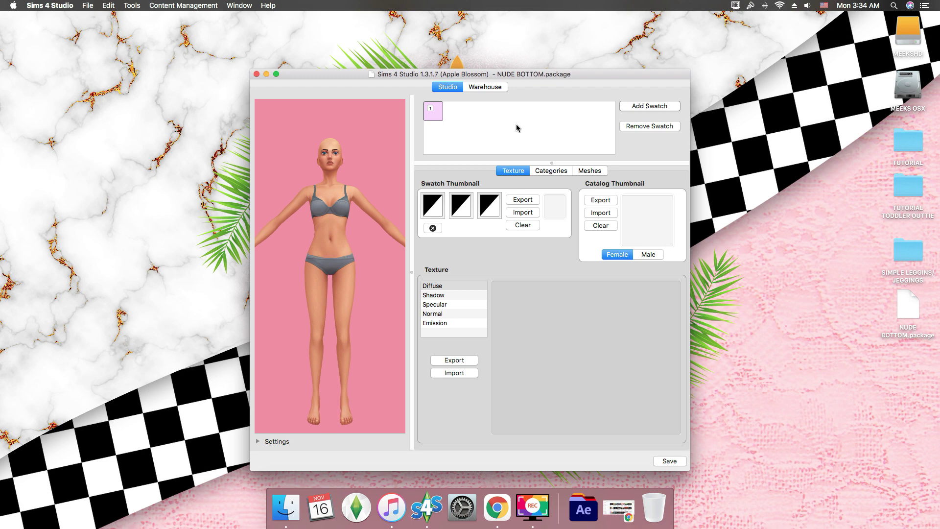
click(589, 172)
click(563, 238)
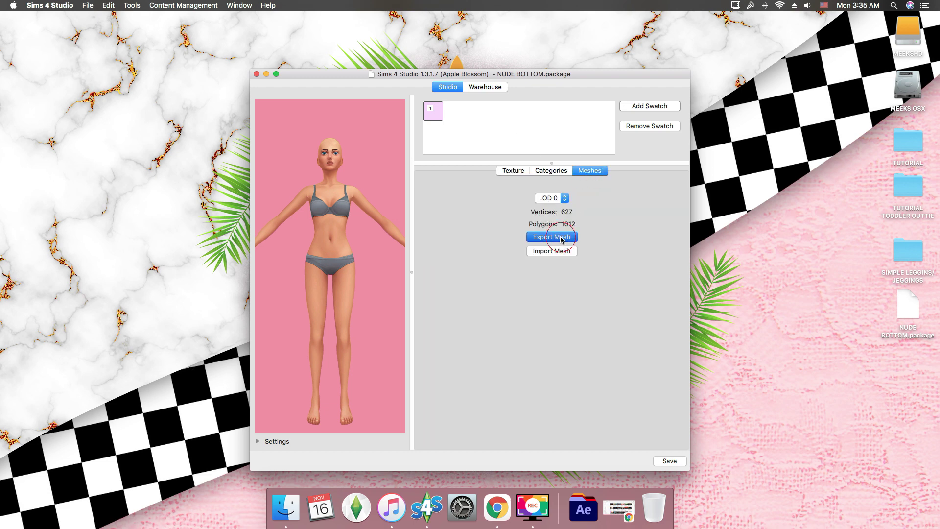
text(NUDE BOTTOM)
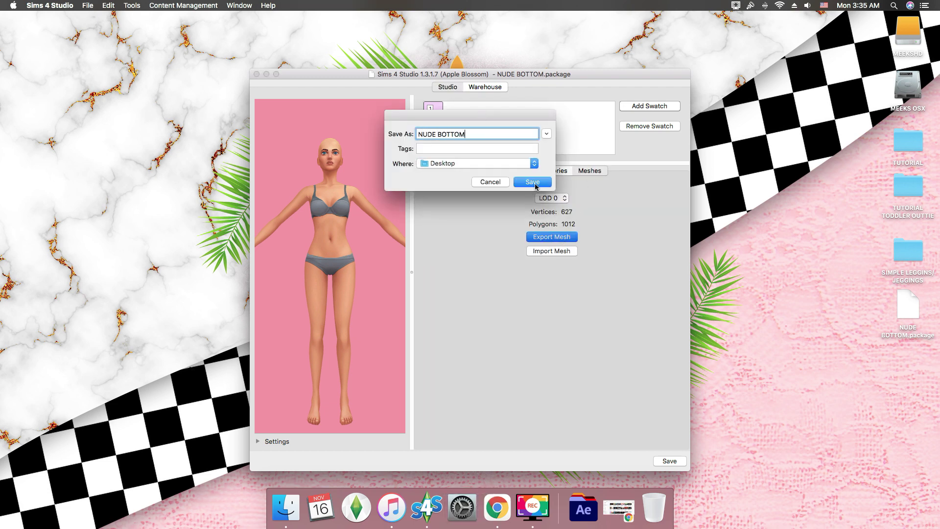
click(533, 182)
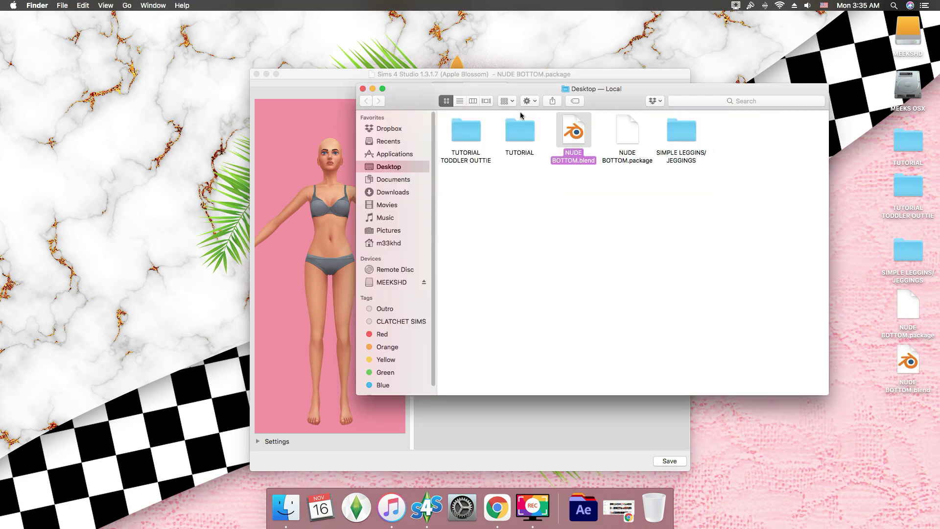
Move NUDE BOTTOM.blend and NUDE BOTTOM.package into the SIMPLE LEGGINS/JEGGINGS folder and close the file window.
drag(652, 219, 553, 115)
key(super+BackSpace)
click(363, 89)
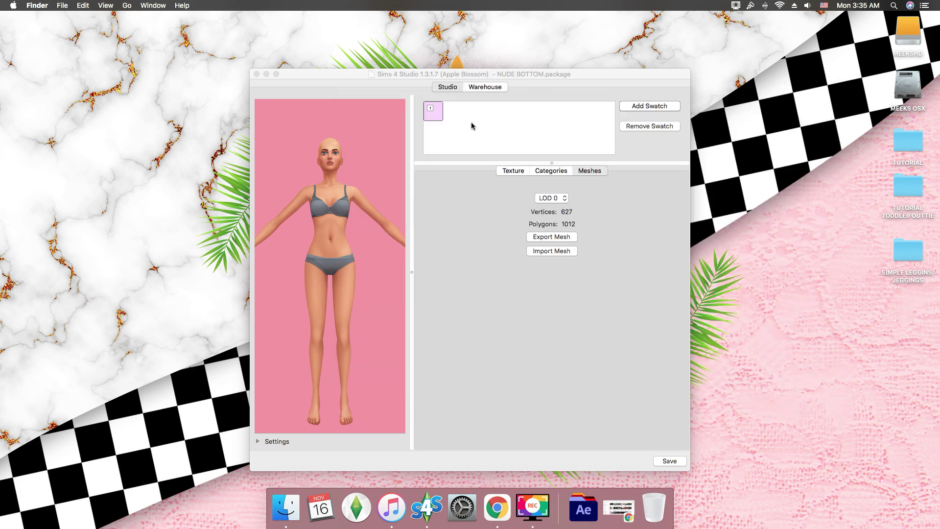
Set the Version of the package's CAS Part to 0000002A and save the package.
click(434, 112)
key(ctrl+Tab)
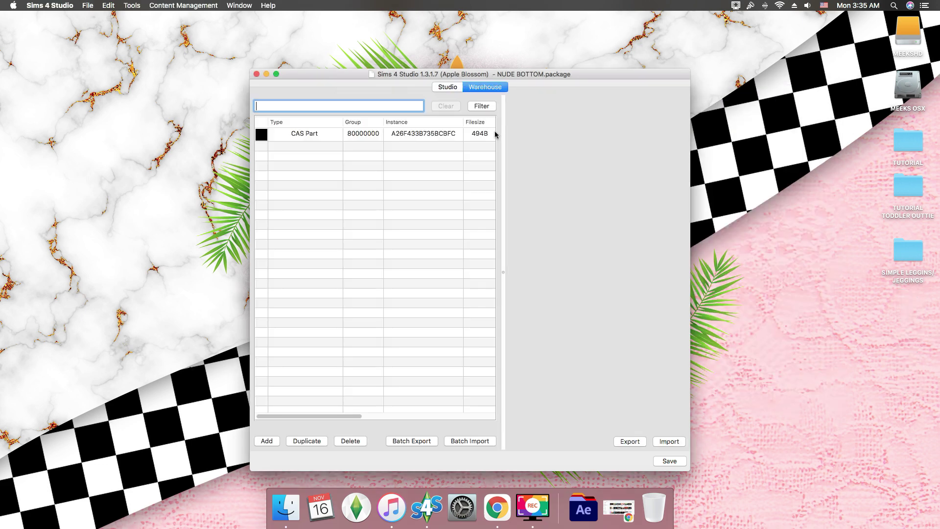
key(Tab)
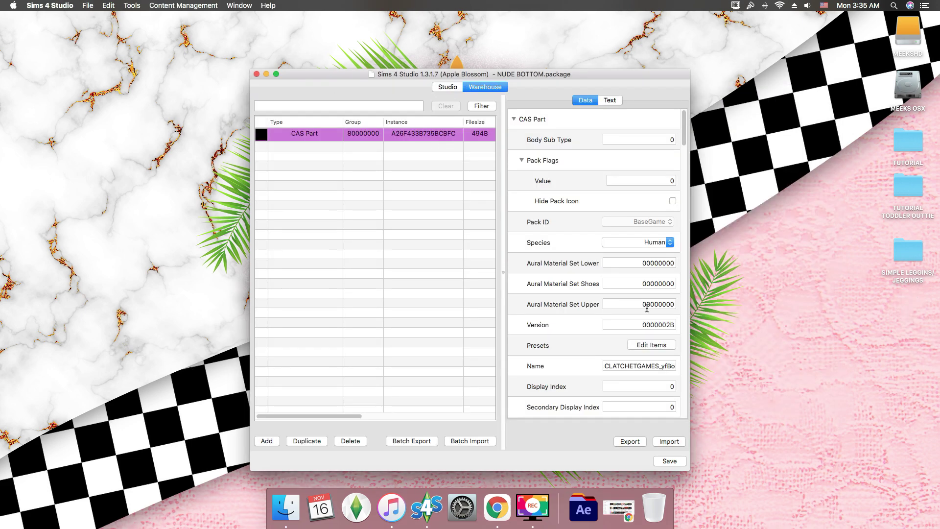
click(681, 327)
key(BackSpace)
text(A)
click(669, 461)
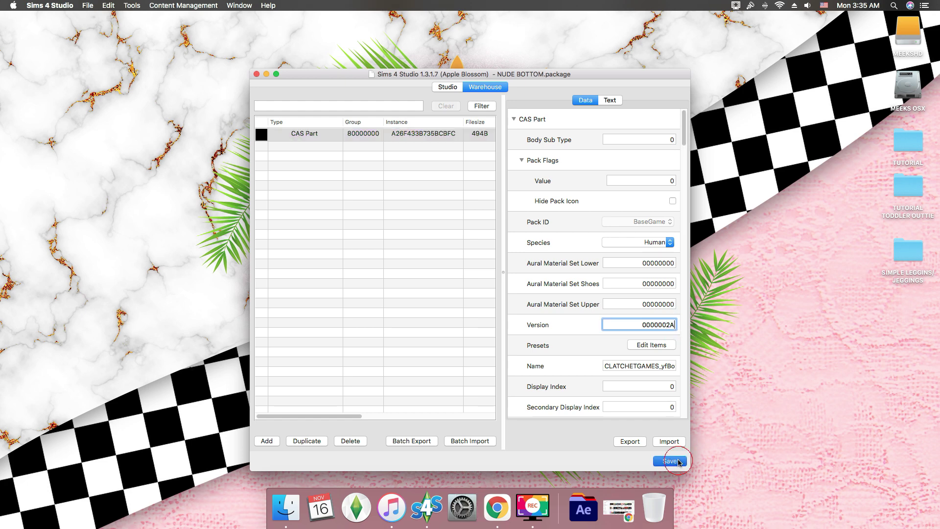
click(543, 140)
click(549, 168)
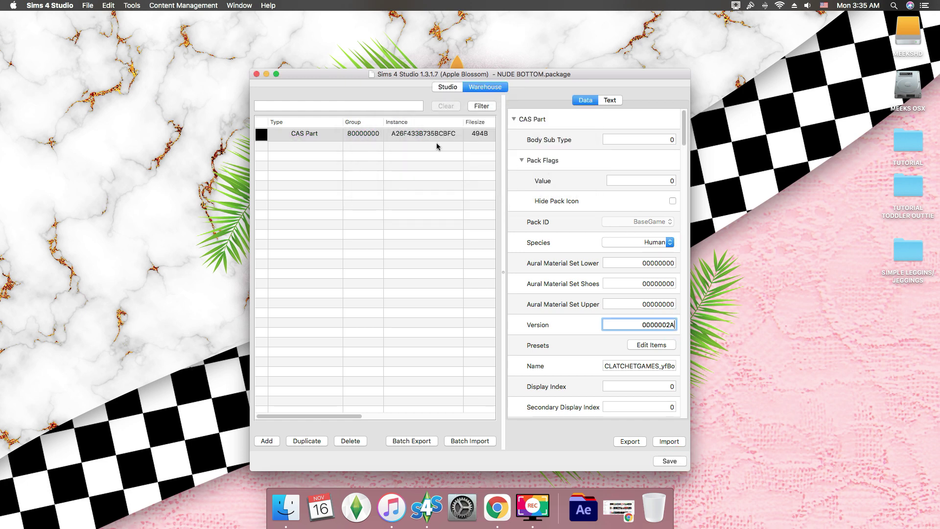
Close the project and reopen NUDE BOTTOM.package from the SIMPLE LEGGINS/JEGGINGS folder on the Desktop.
click(258, 75)
right_click(426, 507)
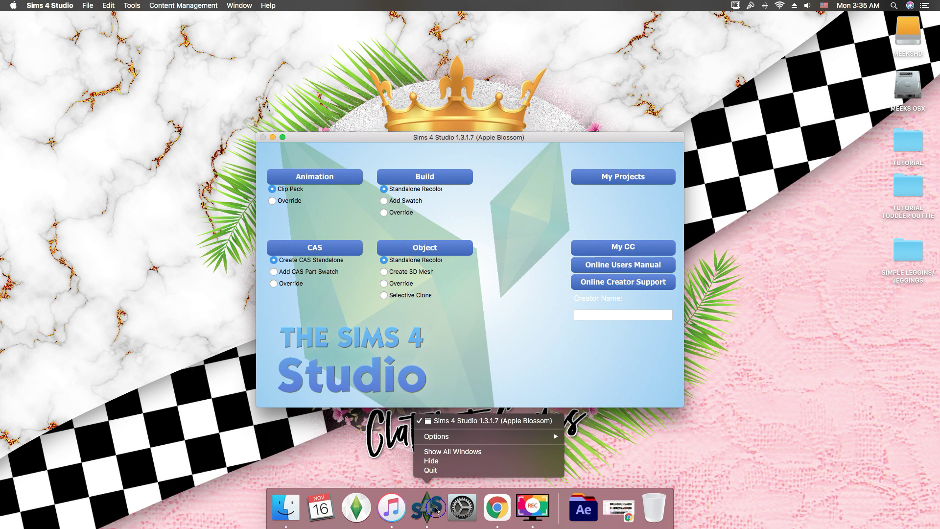
click(418, 356)
key(super+o)
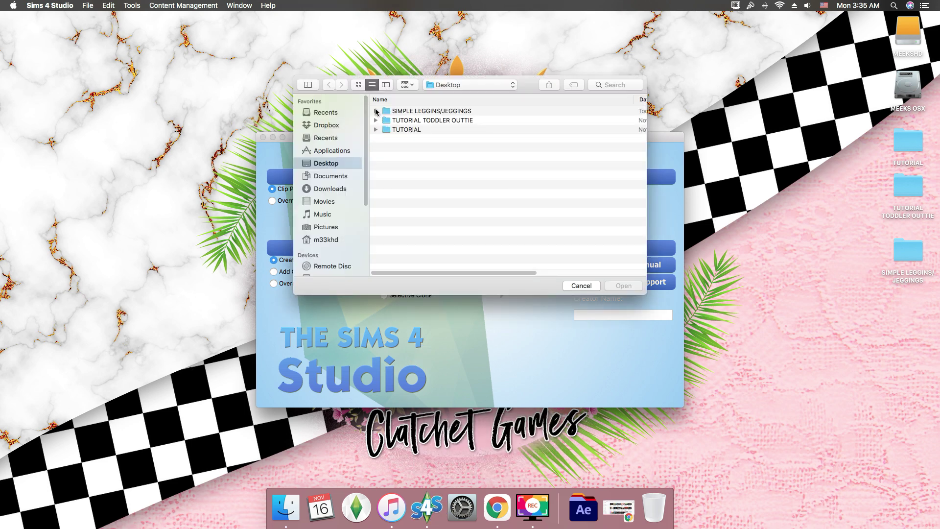
click(377, 111)
click(431, 120)
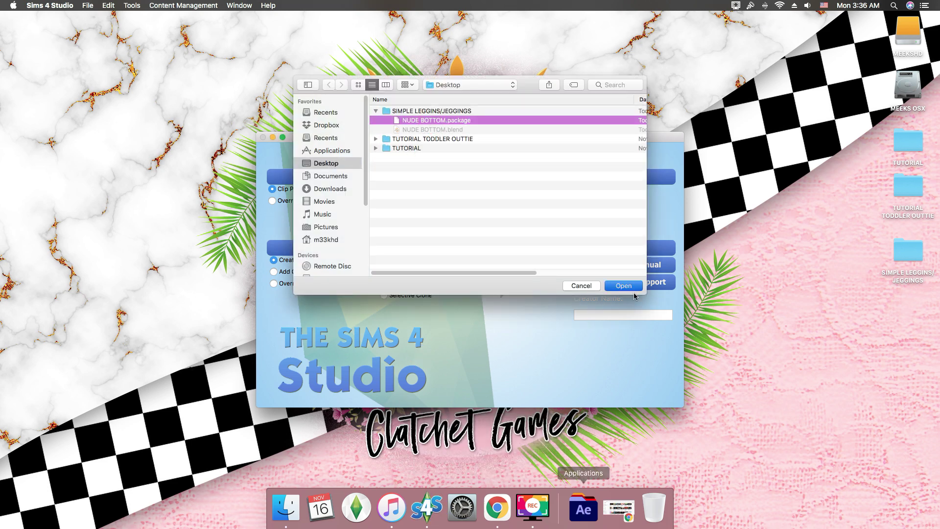
click(623, 286)
Launch Blender from the Applications folder and dismiss its splash screen.
click(590, 513)
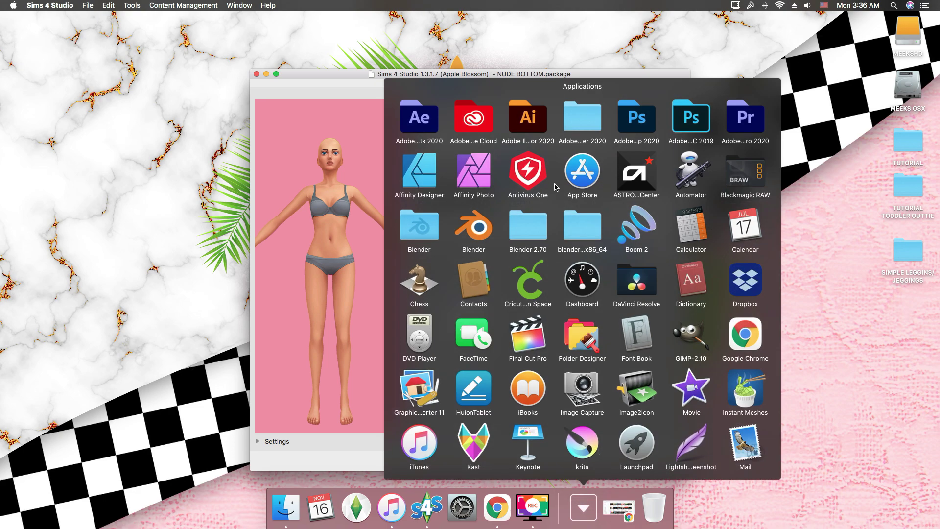
click(420, 225)
click(451, 279)
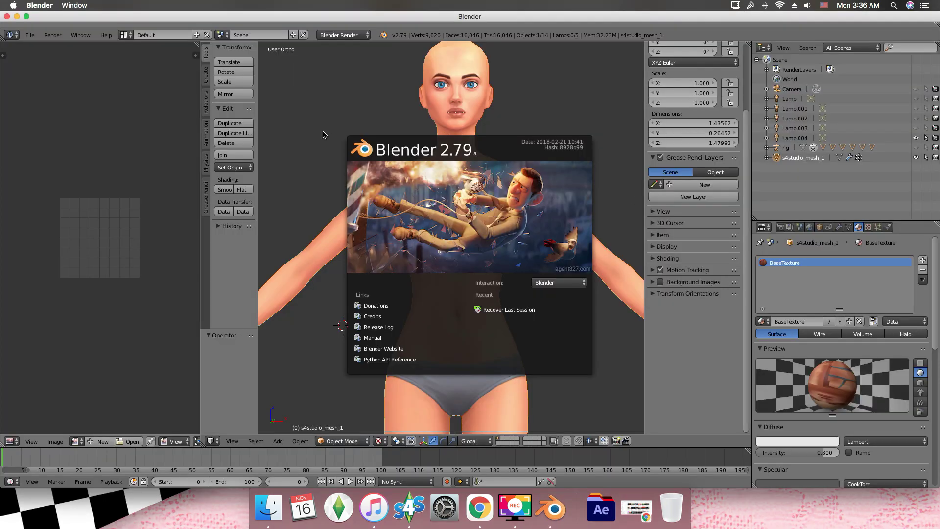
click(323, 134)
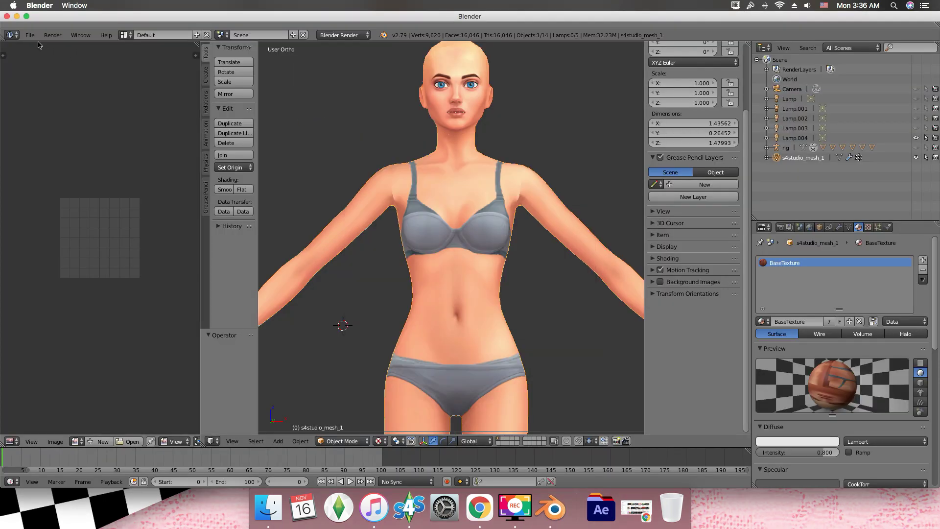
Open NUDE BOTTOM.blend from the Desktop's SIMPLE LEGGINS/JEGGINGS folder.
click(30, 35)
click(39, 58)
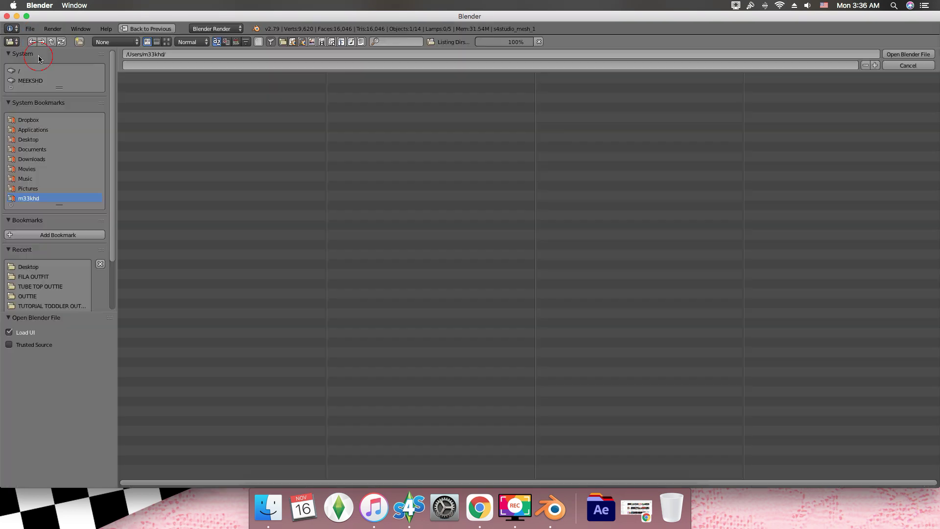
click(38, 141)
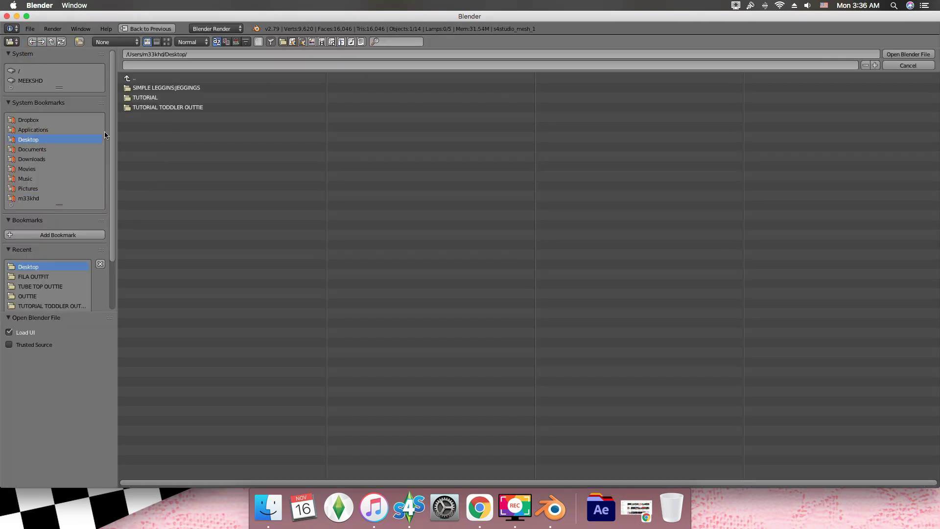
click(158, 96)
click(159, 91)
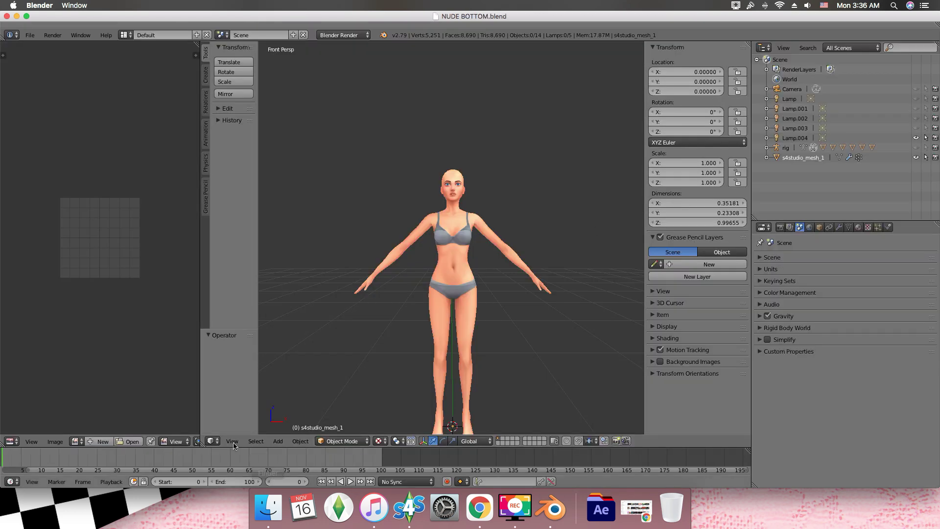
Switch the 3D view to orthographic projection and select the lower-body mesh s4studio_mesh_1.
click(232, 441)
click(272, 321)
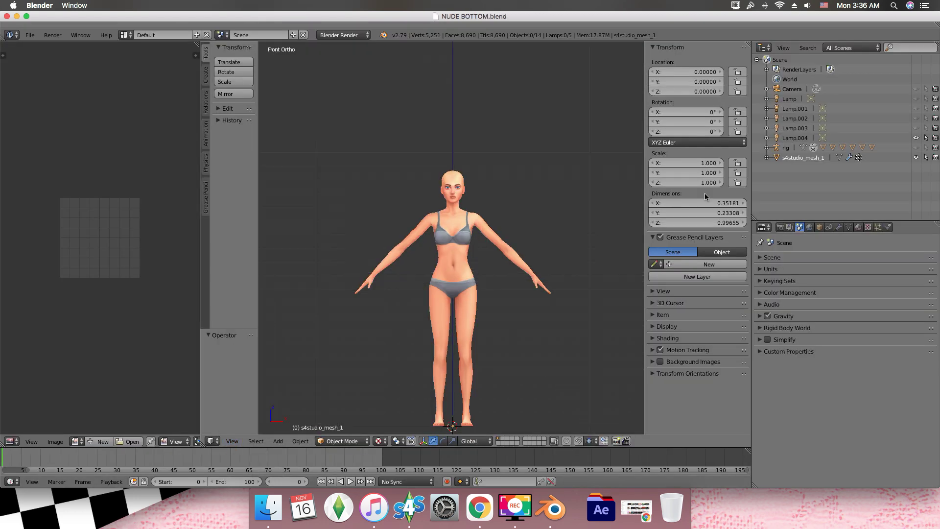
scroll(62, 209, up, 2)
right_click(372, 262)
scroll(371, 261, up, 4)
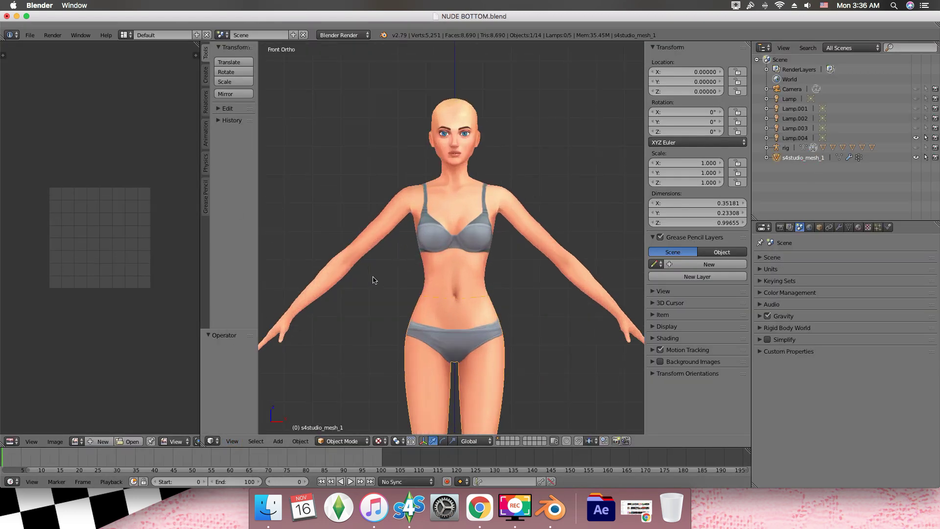
scroll(373, 279, down, 5)
Enter Edit Mode on the lower-body mesh and select all of its UVs in the UV editor.
key(Tab)
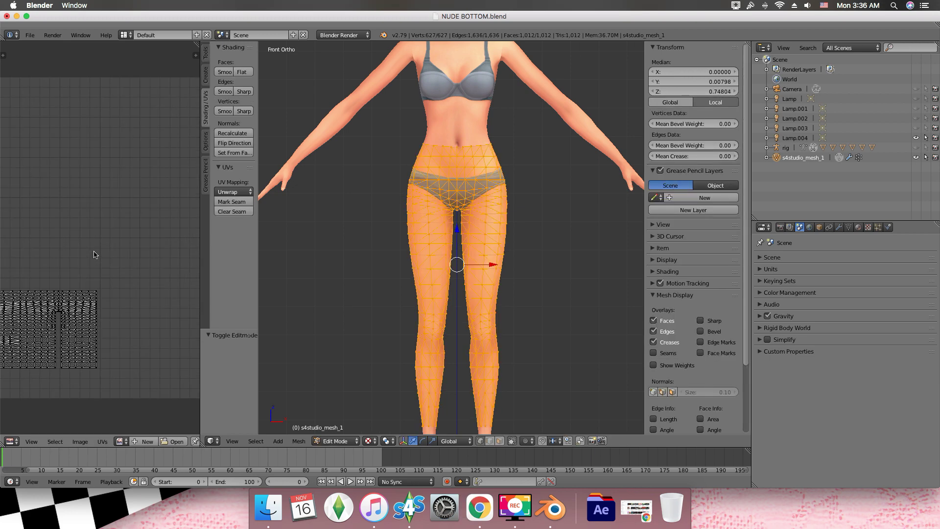
scroll(95, 254, down, 3)
key(a)
scroll(163, 444, down, 5)
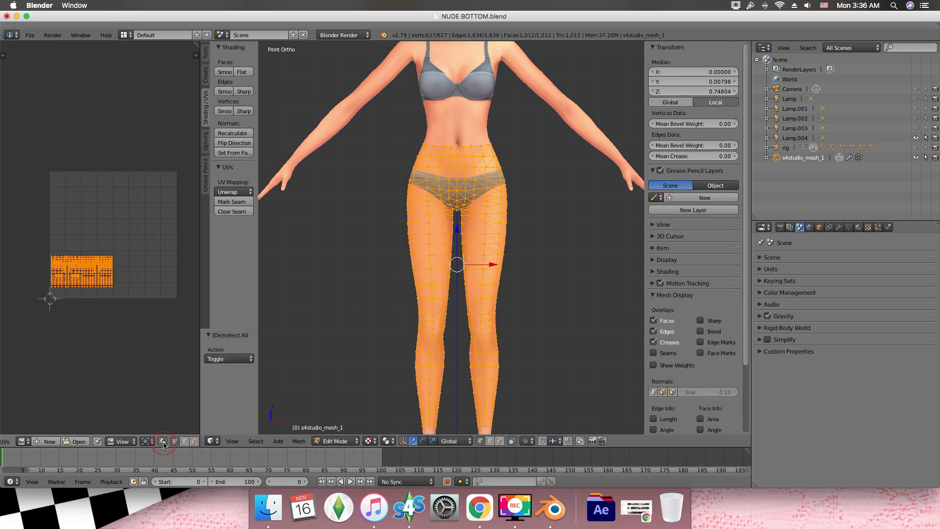
Start opening an image in the UV editor and browse to the TUTORIAL folder on the Desktop.
click(76, 441)
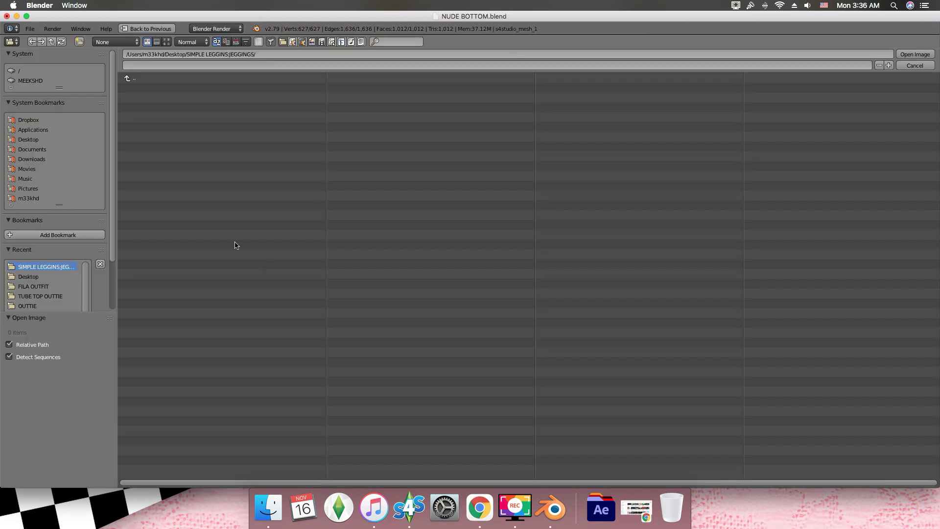
click(28, 139)
double_click(149, 98)
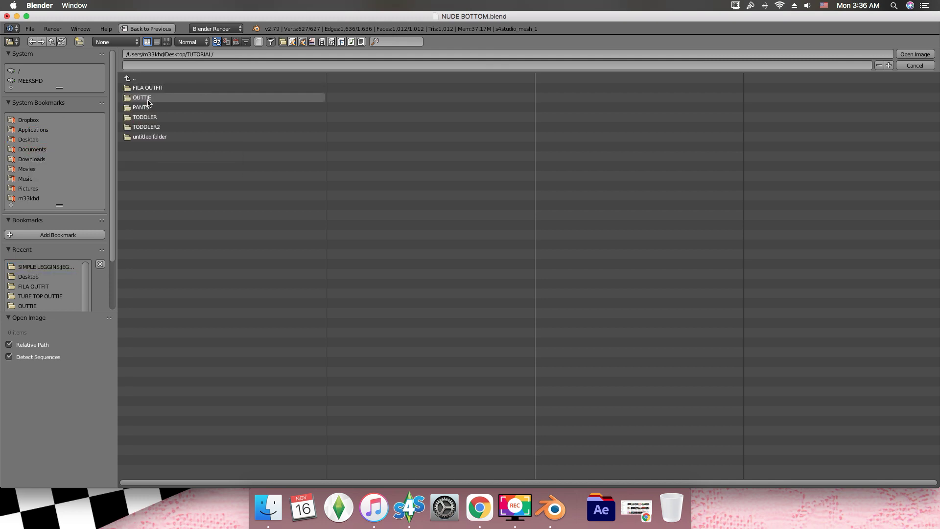
double_click(148, 101)
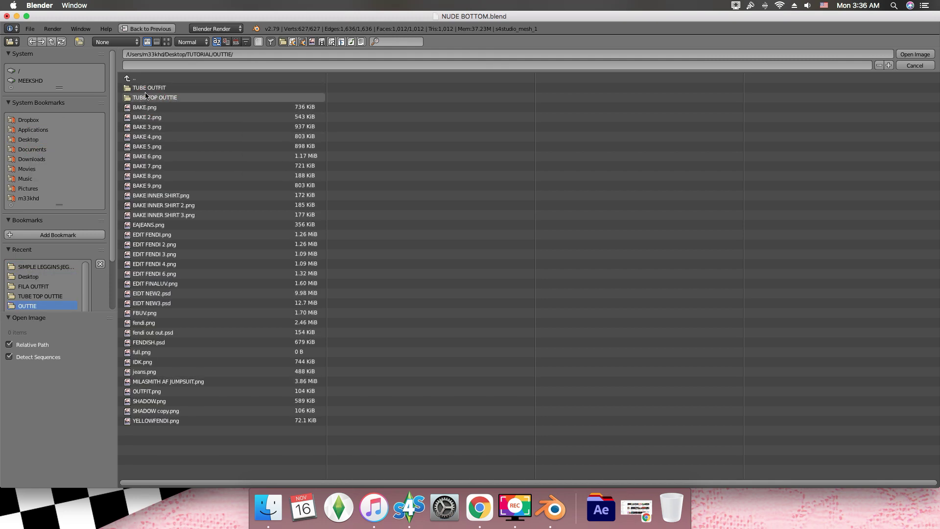
double_click(145, 96)
key(BackSpace)
double_click(146, 98)
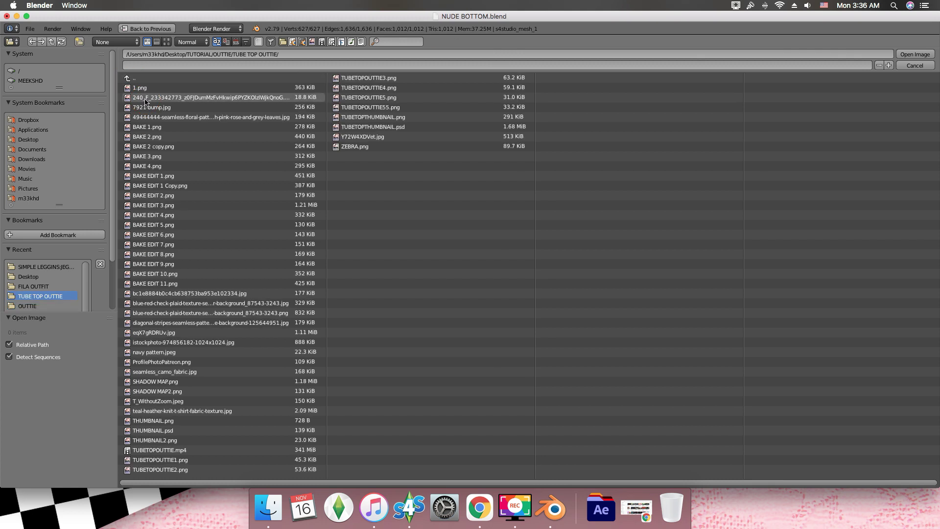
key(BackSpace)
key(BackSpace)
double_click(151, 139)
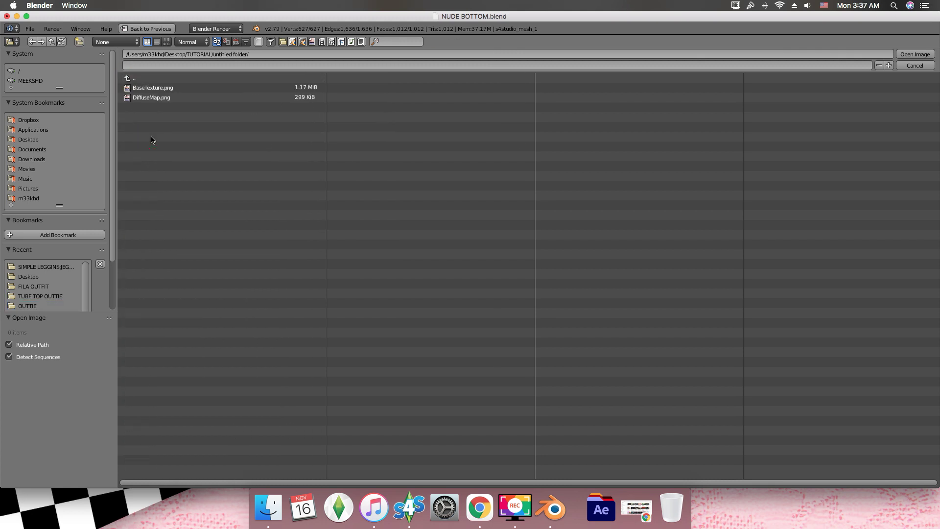
double_click(135, 78)
Load UV.png from the FILA OUTFIT folder as the background image behind the UVs.
double_click(145, 87)
click(141, 156)
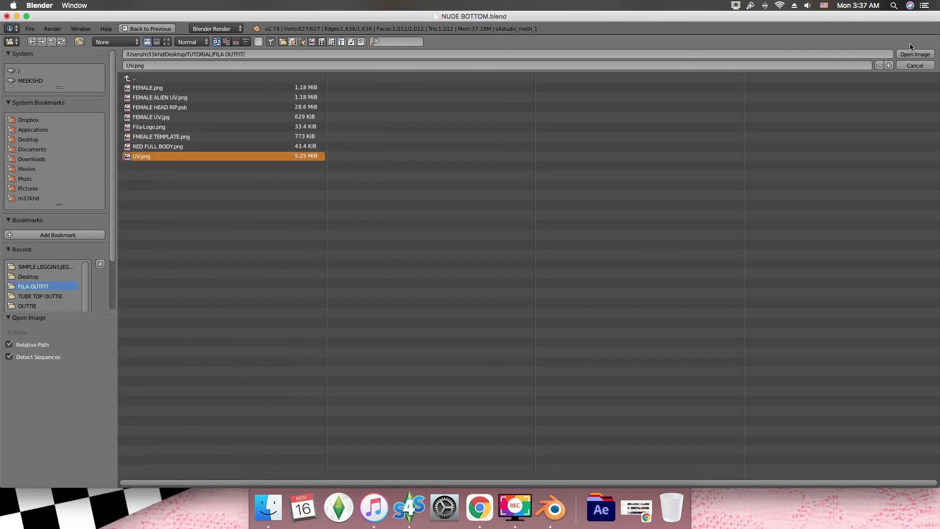
key(Return)
scroll(80, 234, down, 3)
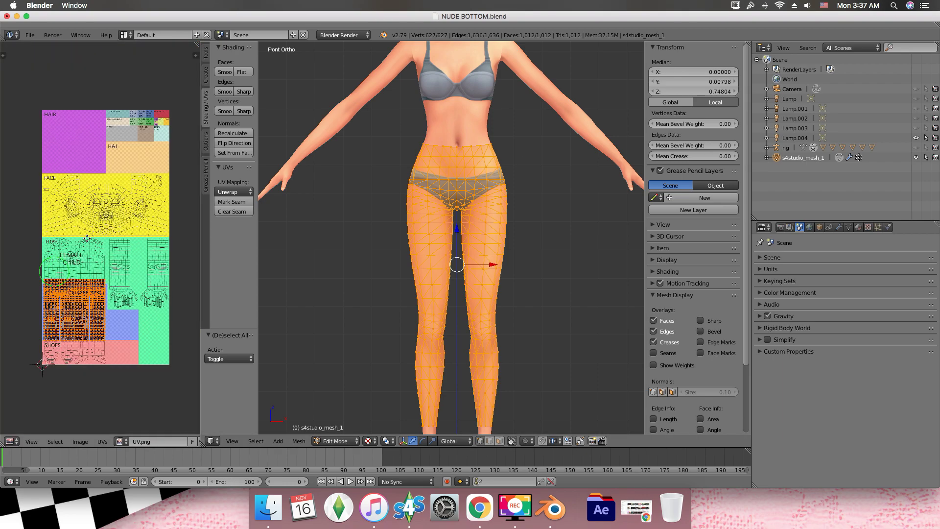
Return to Object Mode, duplicate s4studio_mesh_1 in place, and toggle the copy's visibility off and on.
scroll(80, 234, up, 3)
scroll(80, 234, up, 2)
drag(338, 240, 362, 254)
key(Tab)
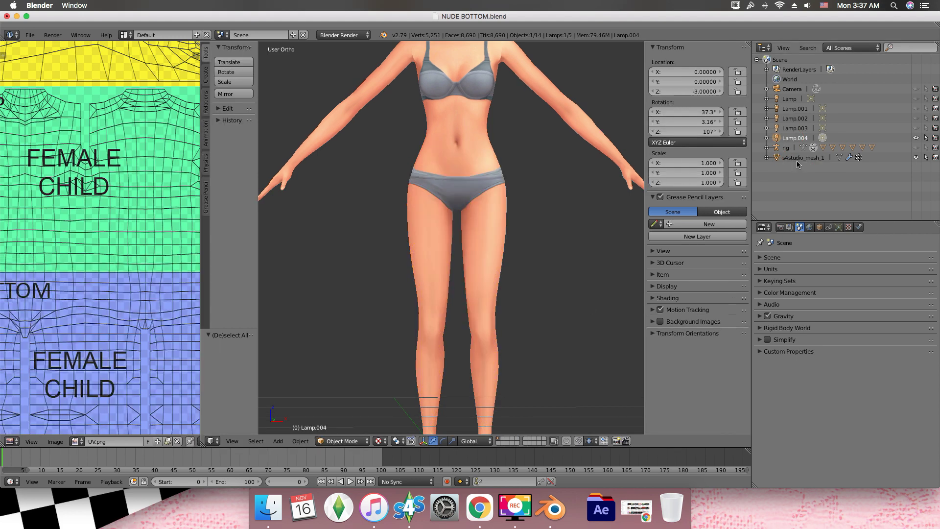
click(300, 441)
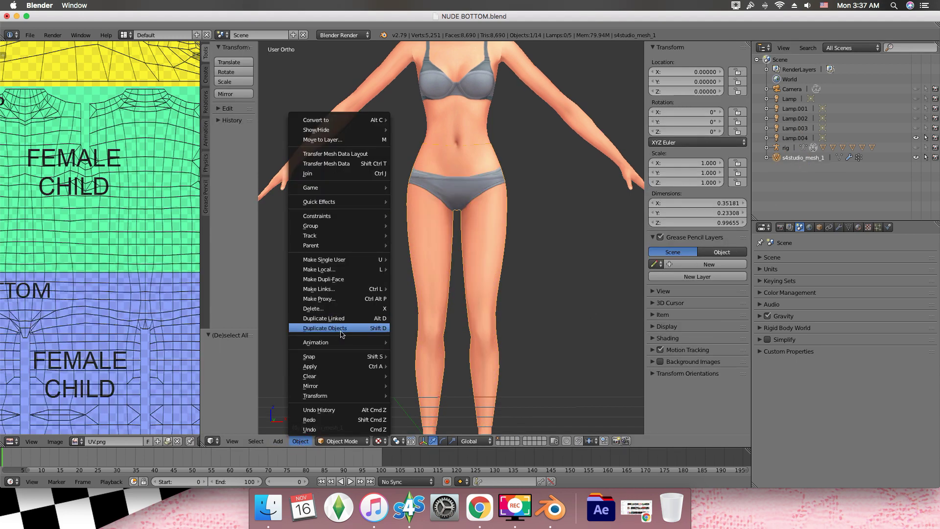
click(342, 329)
right_click(341, 333)
click(916, 167)
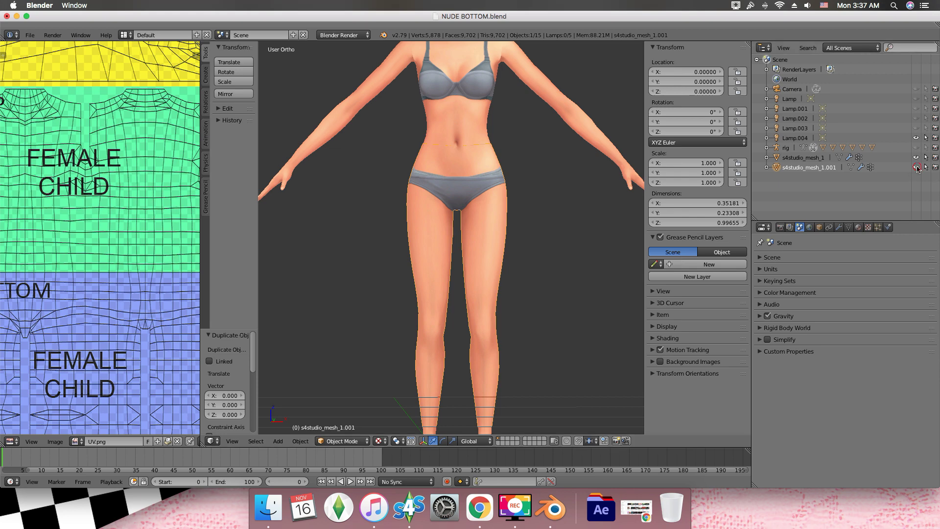
click(917, 167)
Replace the duplicate mesh's DiffuseMap material with a new material and enable its diffuse Ramp.
click(859, 227)
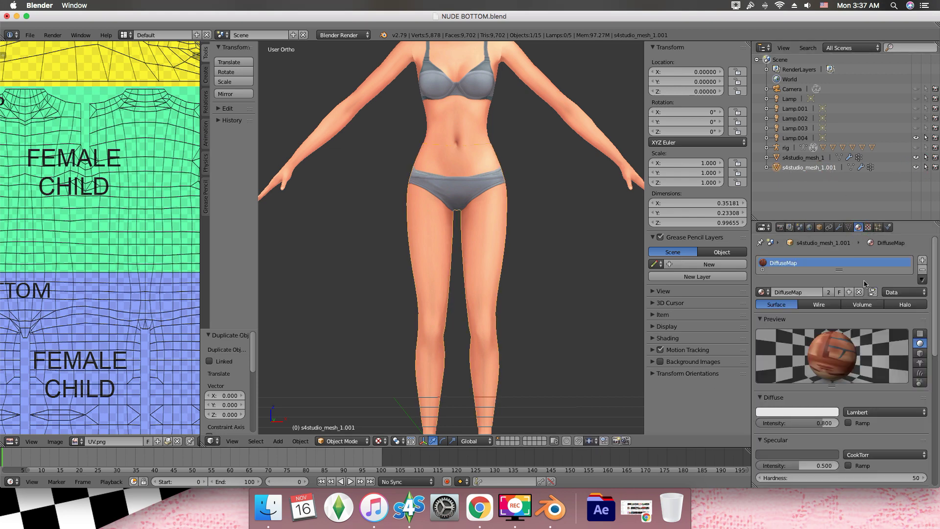
click(922, 271)
drag(844, 270, 847, 289)
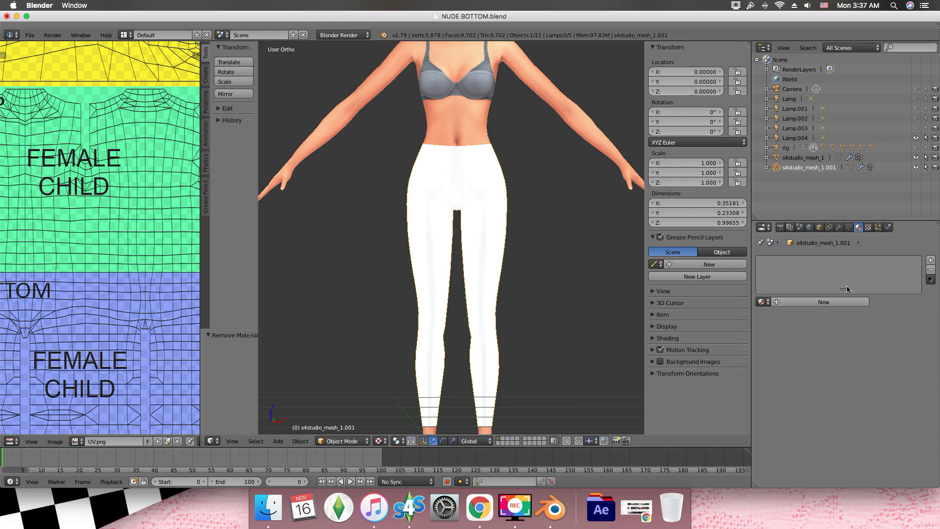
click(855, 302)
click(849, 433)
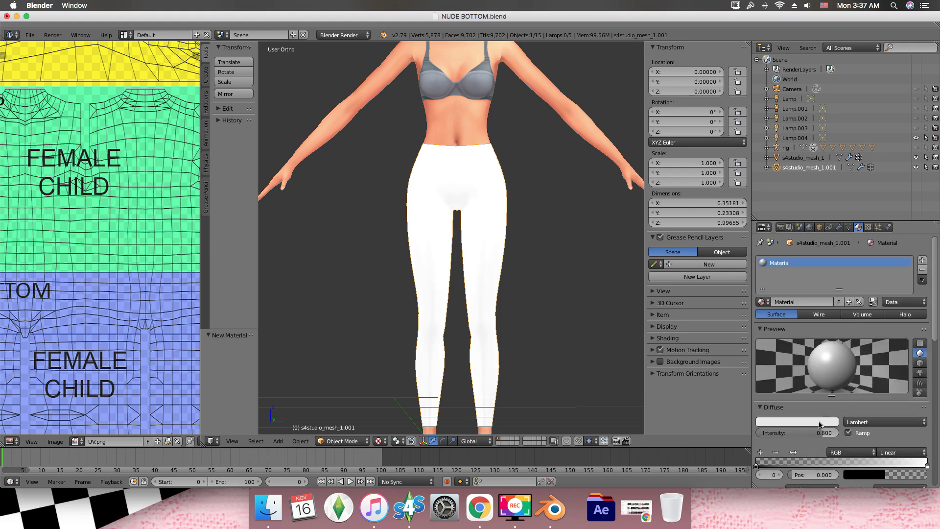
Darken the new material's diffuse colour to light grey and shift its black ramp stop to about position 0.137.
click(821, 422)
scroll(821, 406, down, 6)
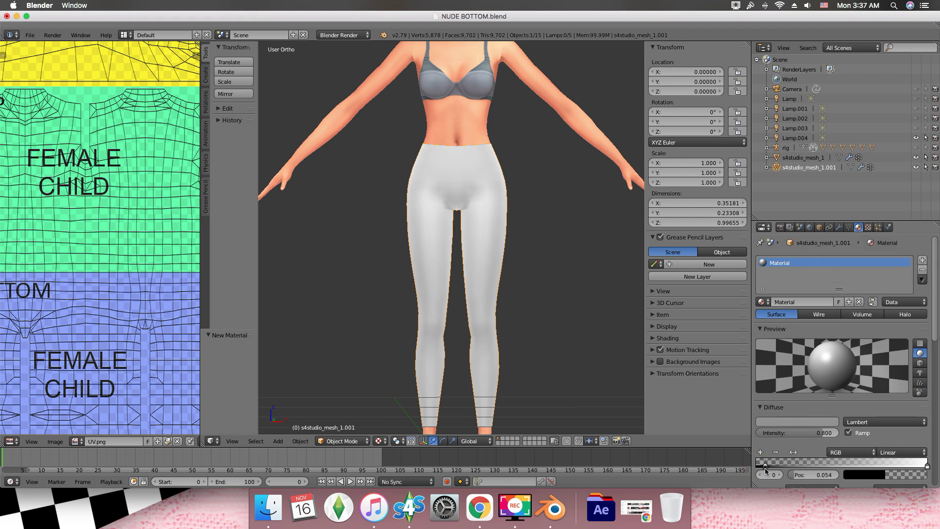
drag(759, 466, 780, 466)
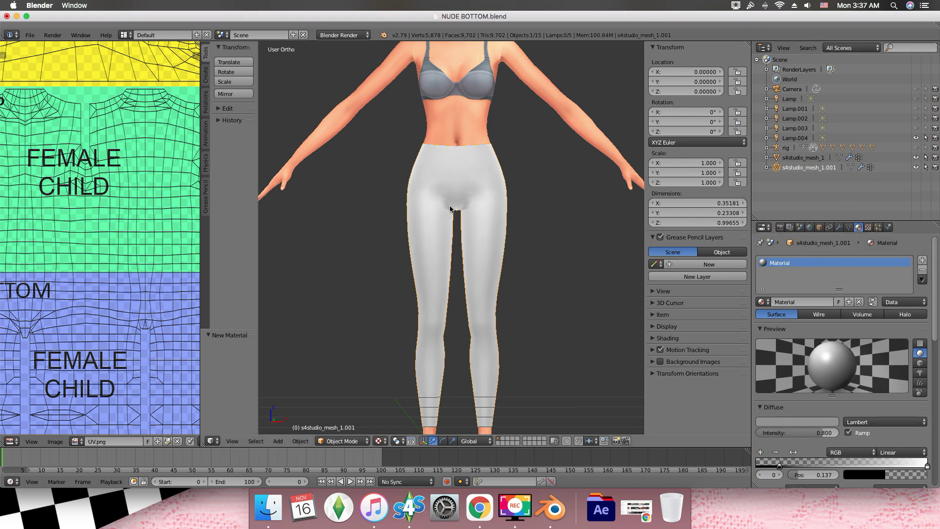
scroll(504, 237, right, 10)
key(s)
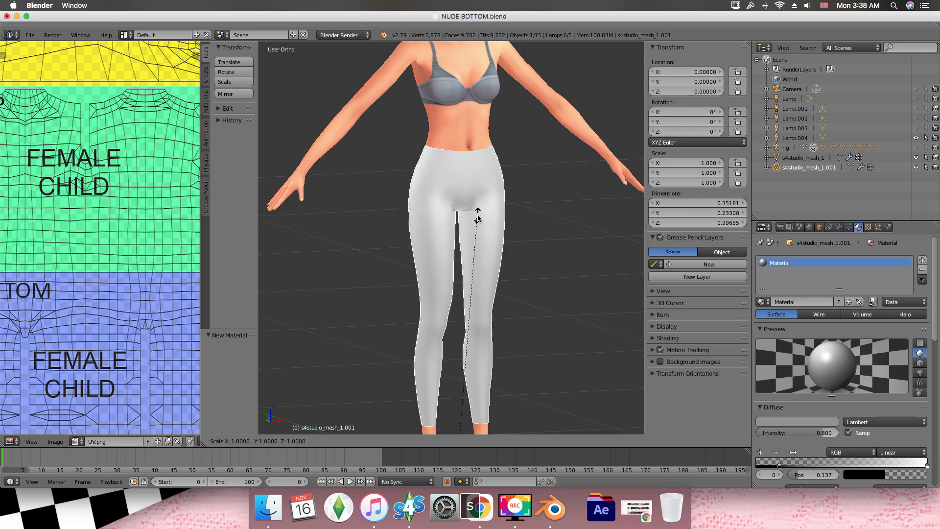
key(y)
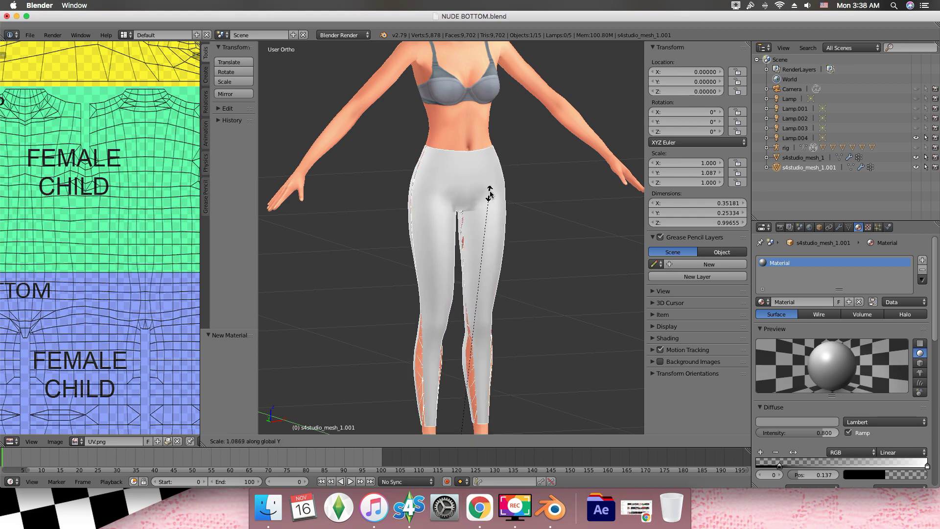
right_click(512, 212)
scroll(469, 219, left, 3)
scroll(469, 219, right, 5)
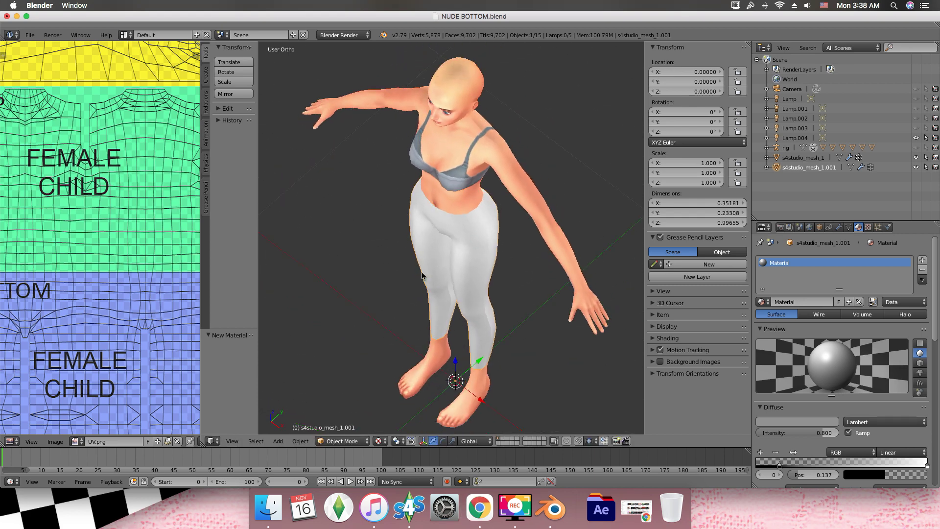
scroll(451, 227, left, 5)
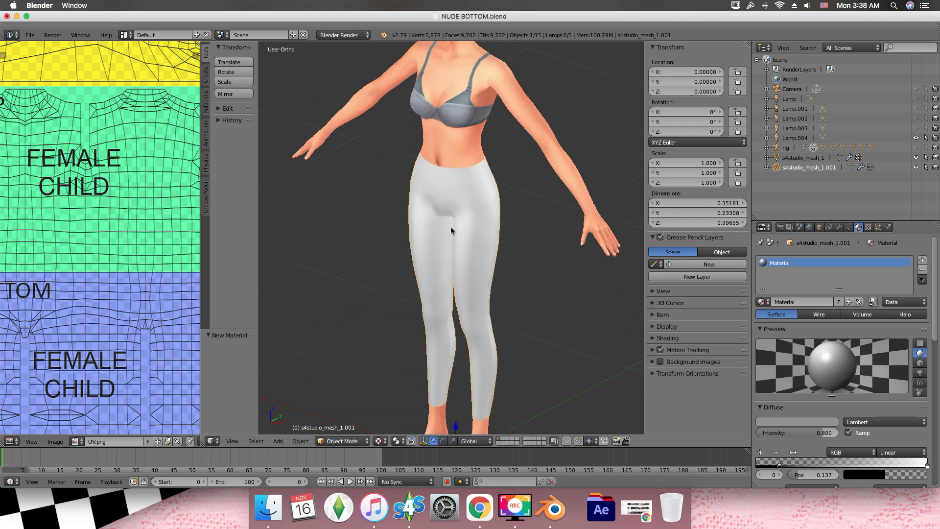
Delete the original s4studio_mesh_1 object, keeping its duplicate.
click(808, 157)
right_click(808, 157)
click(789, 196)
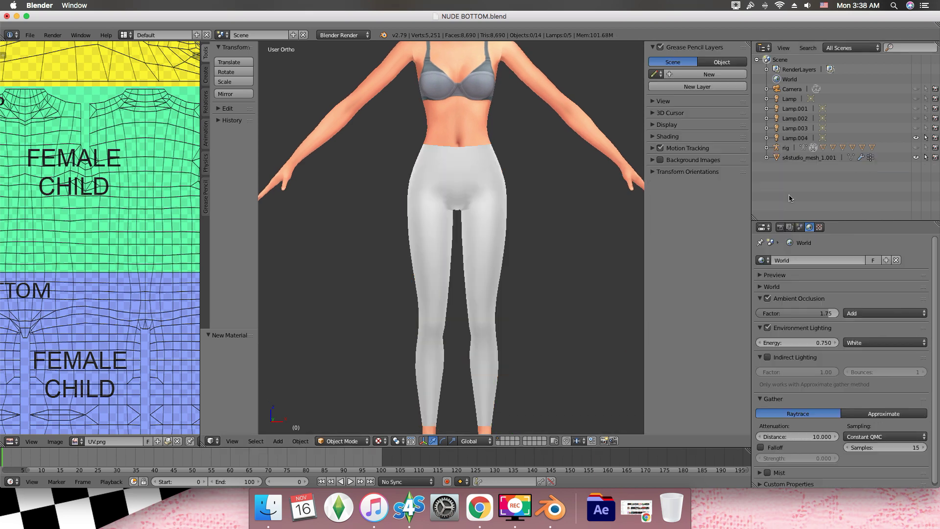
Delete the rig and all remaining body meshes so only s4studio_mesh_1.001 is left beside the camera and lamps.
right_click(788, 150)
click(789, 149)
right_click(788, 149)
click(789, 149)
right_click(789, 149)
click(789, 149)
right_click(789, 149)
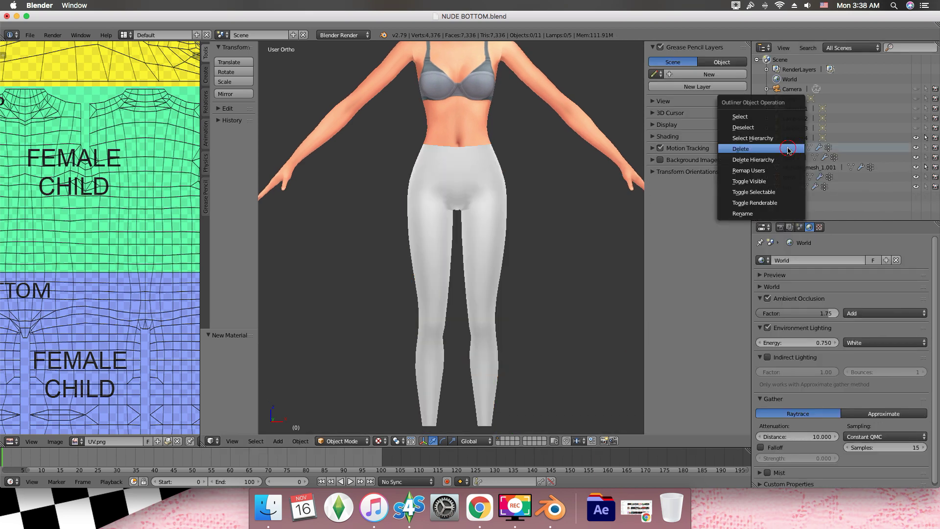
click(789, 149)
right_click(789, 149)
click(789, 150)
right_click(790, 160)
click(790, 160)
right_click(791, 162)
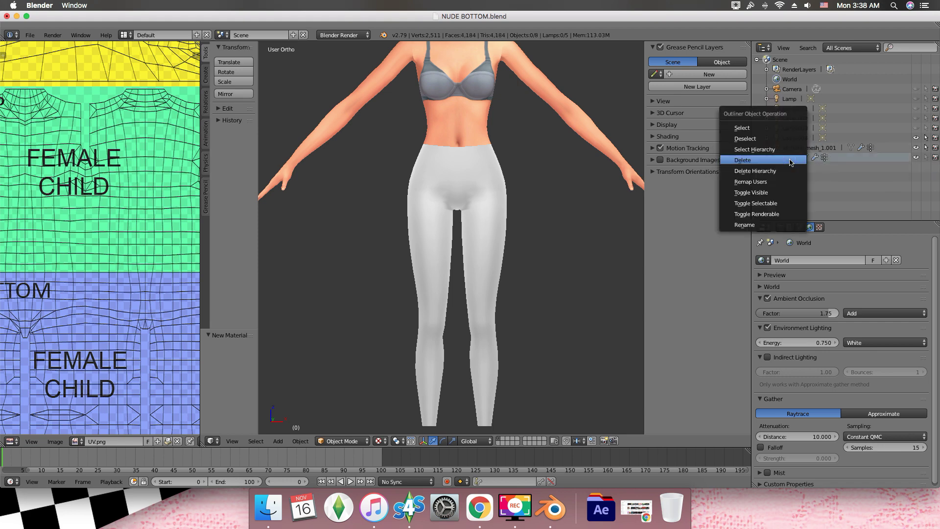
click(791, 162)
Create a new blank image 2048 px wide and 4096 px high in the UV editor.
click(54, 441)
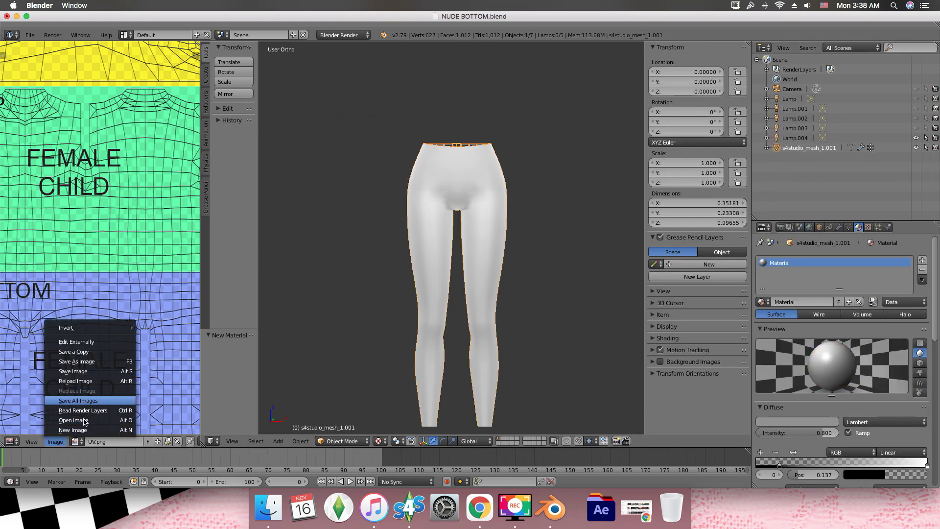
click(72, 430)
click(189, 409)
text(20)
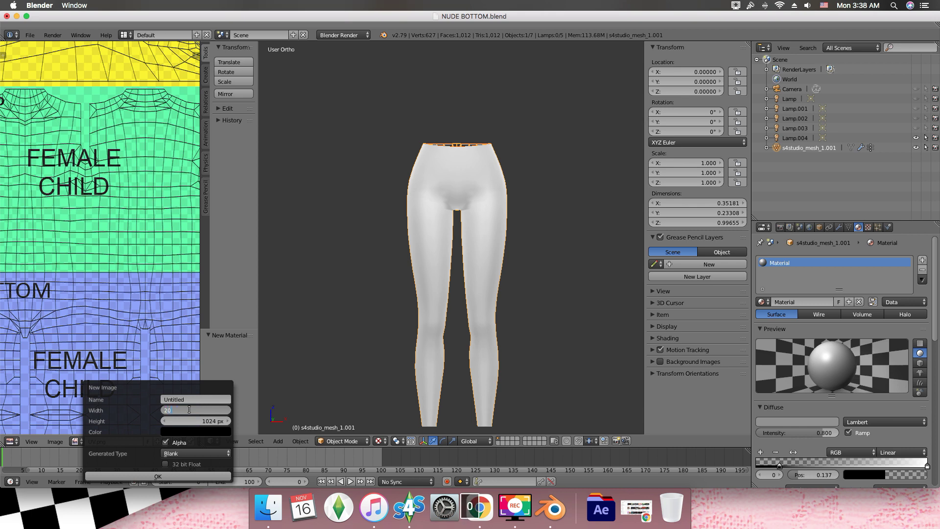
text(48)
click(200, 422)
text(4096)
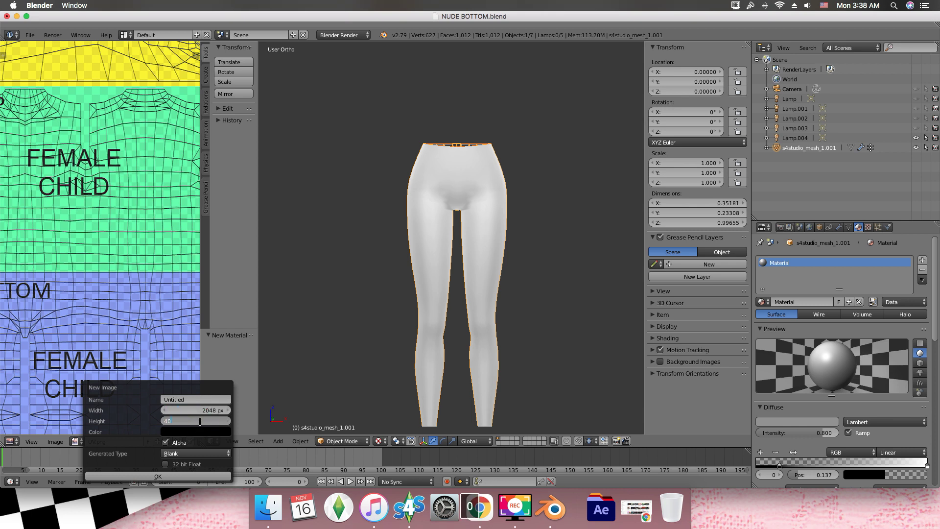
click(188, 478)
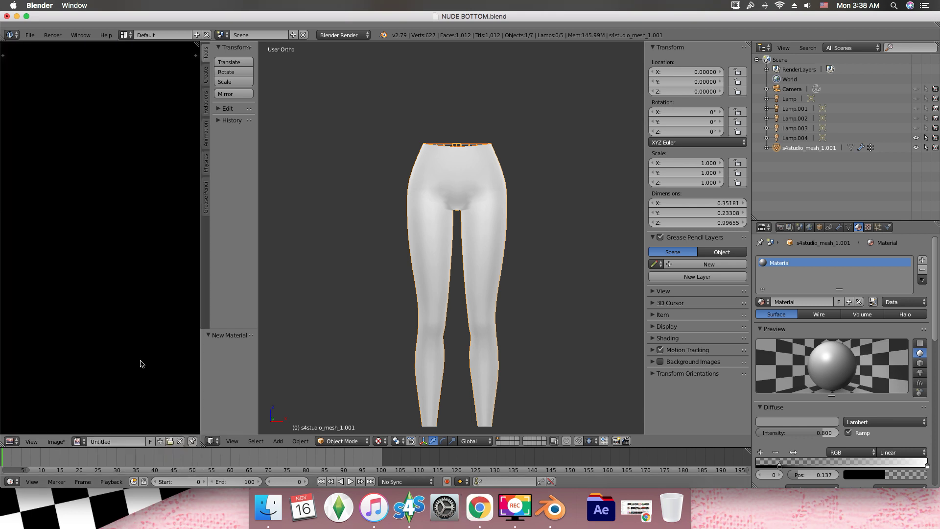
Set the bake margin to 4 px for the Ambient Occlusion bake.
click(780, 228)
click(826, 466)
key(Return)
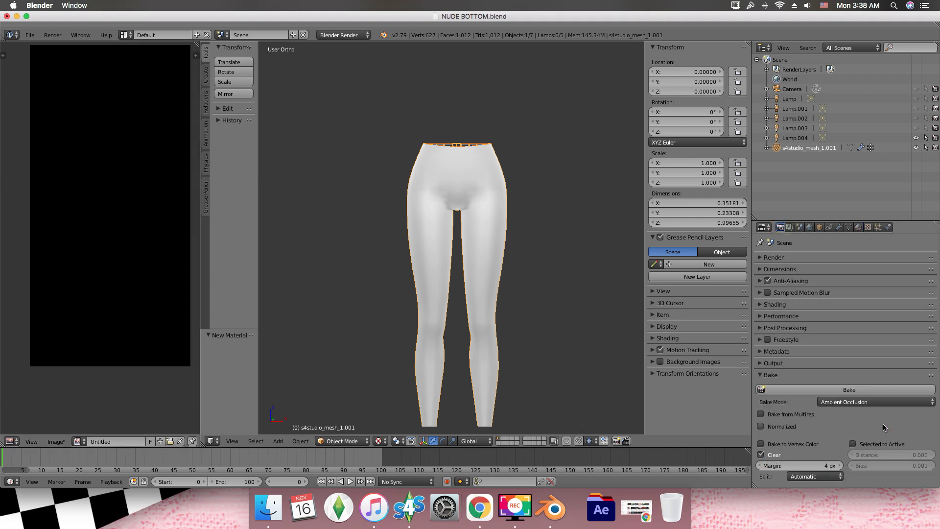
Add a Subdivision Surface modifier to the leggings mesh with both view and render subdivisions set to 3.
click(810, 228)
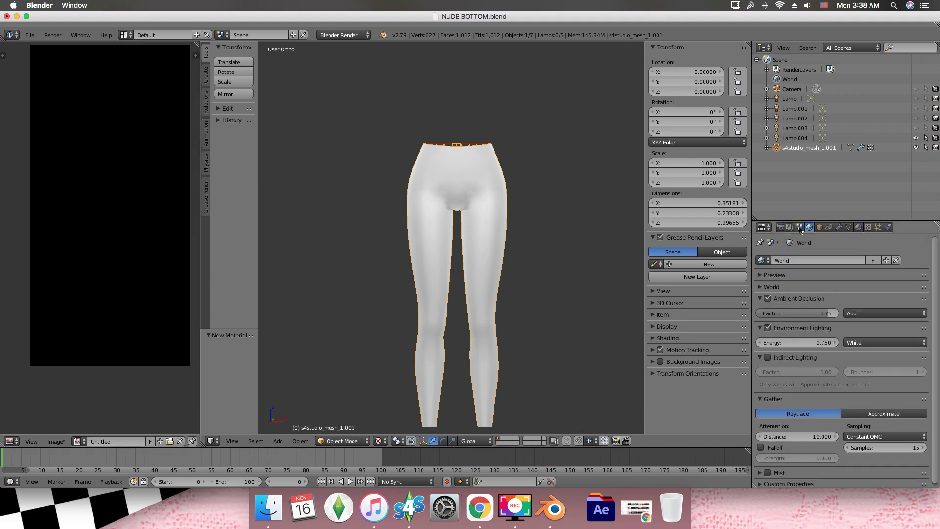
click(800, 227)
click(849, 227)
click(839, 227)
click(813, 260)
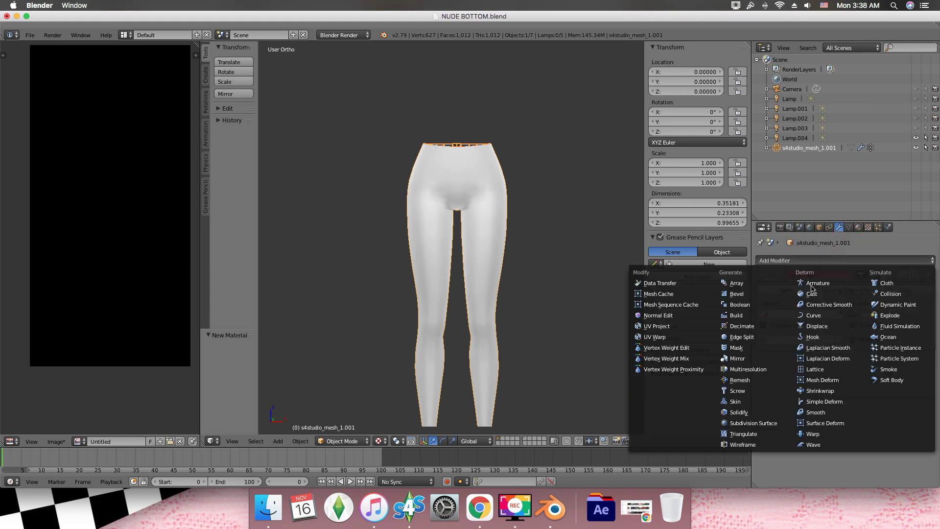
click(771, 424)
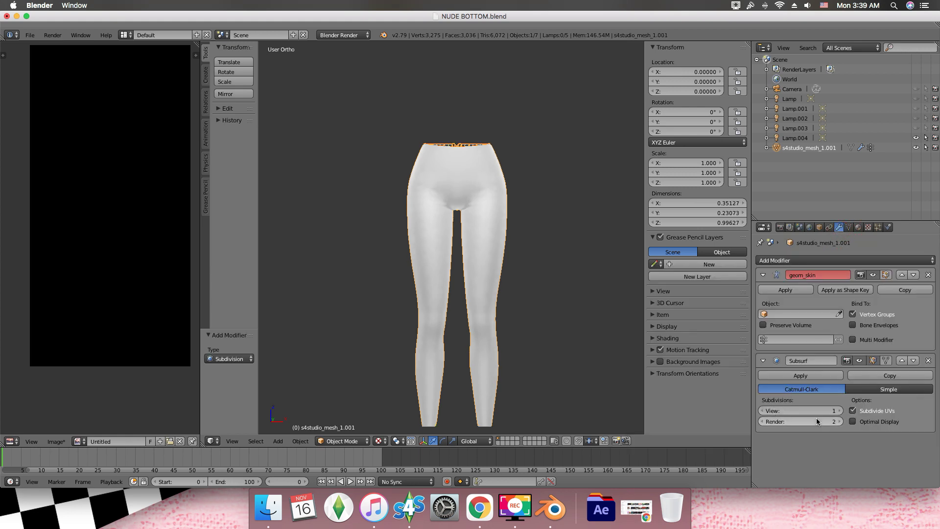
click(831, 411)
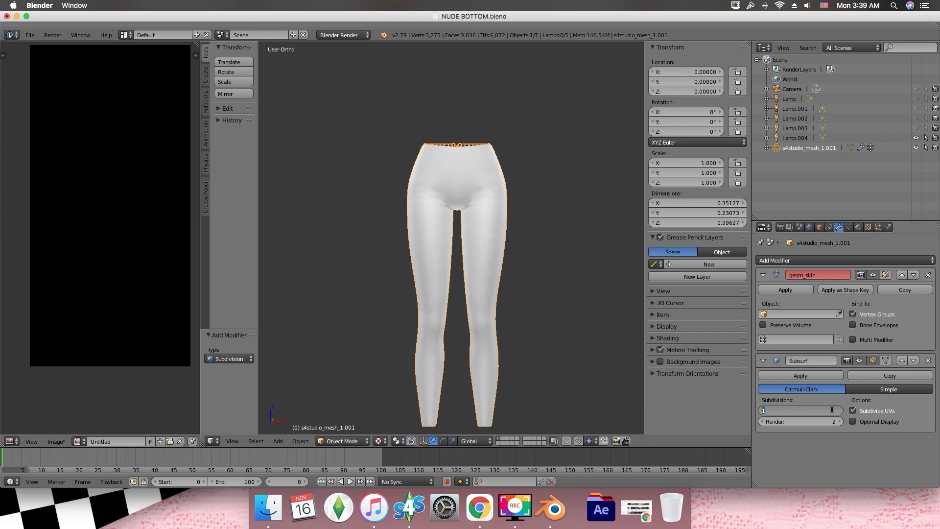
key(Return)
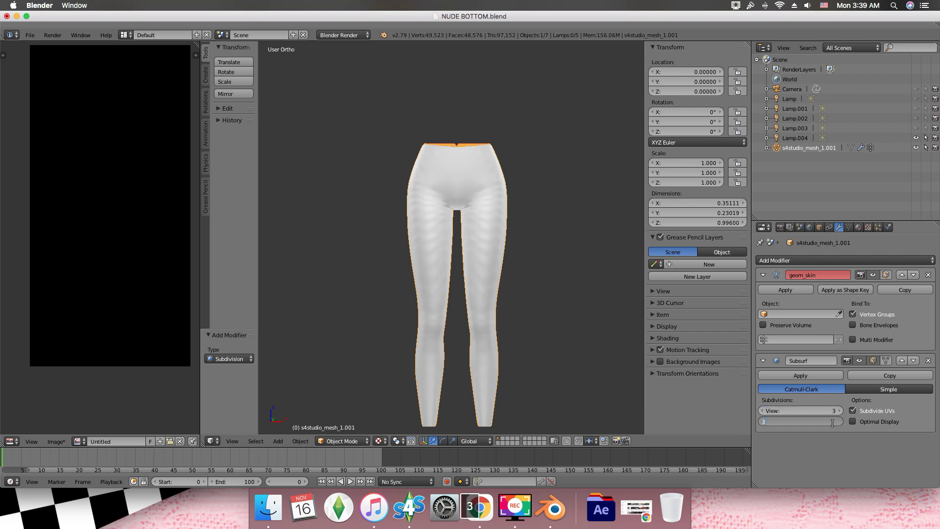
Bake the leggings' ambient occlusion to the image.
click(780, 227)
click(849, 389)
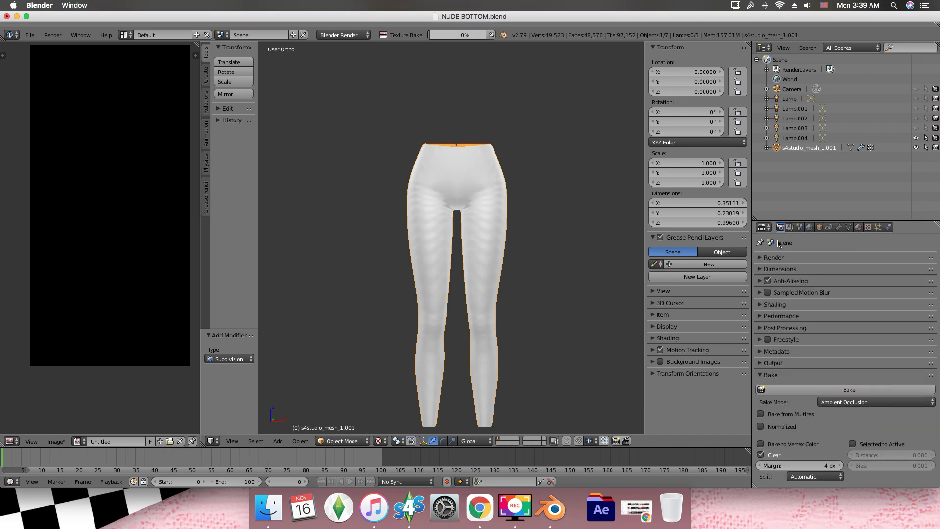
click(736, 5)
click(748, 41)
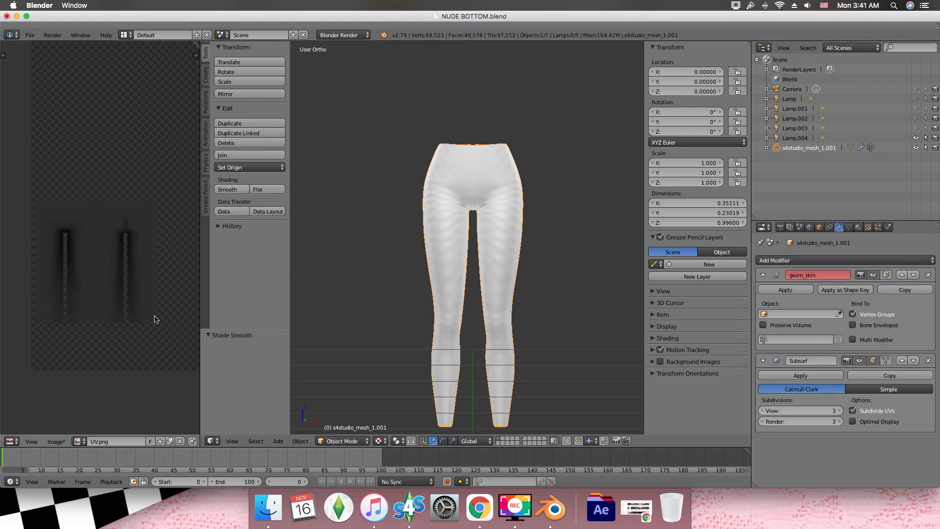
Save the baked image as BAKE 1.png in the SIMPLE LEGGINS:JEGGINGS folder on the Desktop.
scroll(154, 319, up, 3)
click(56, 441)
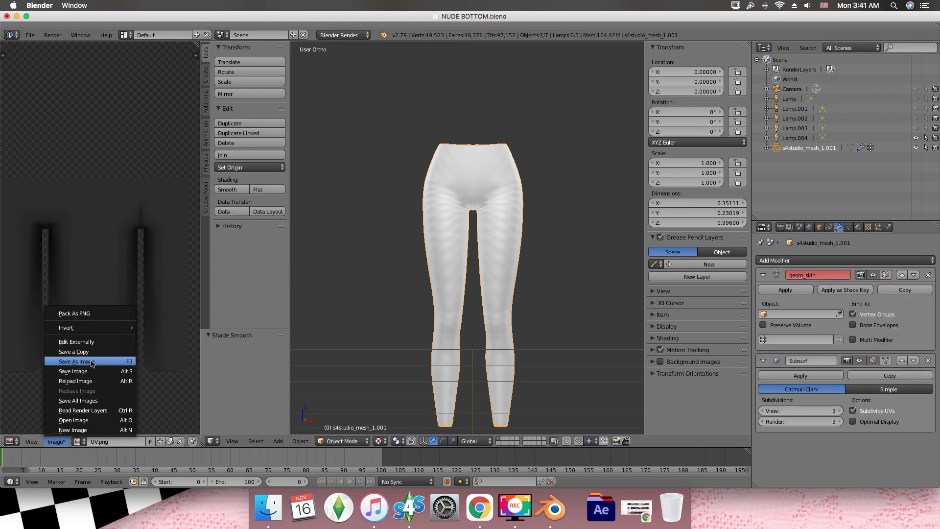
click(64, 362)
click(37, 142)
double_click(185, 92)
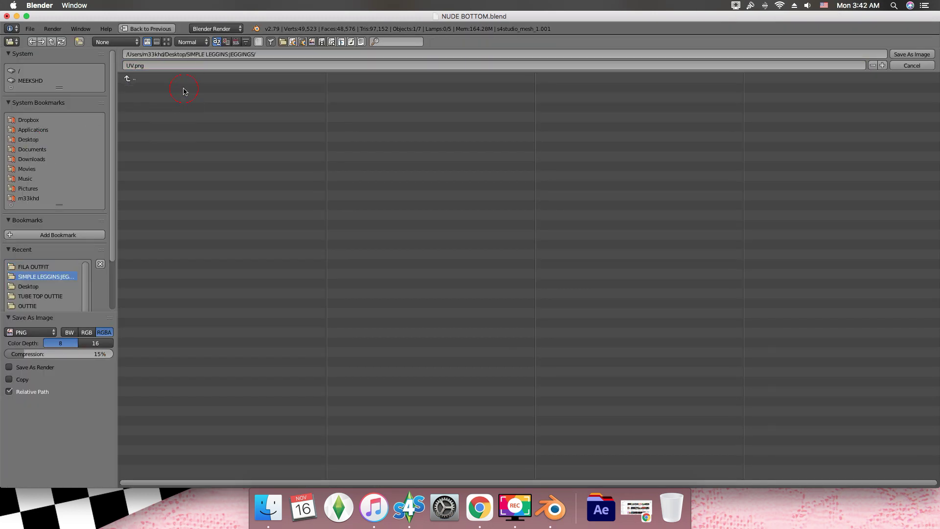
click(160, 66)
text(BAKE 1)
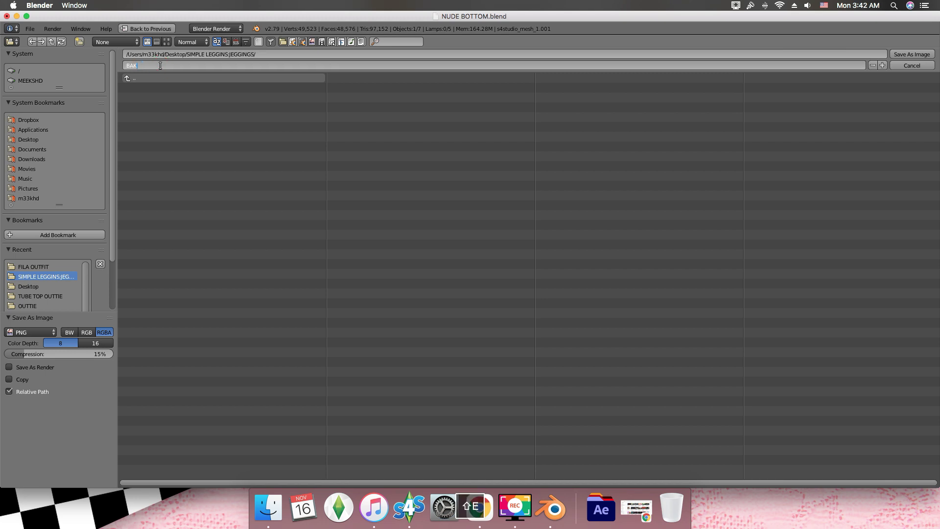
click(929, 56)
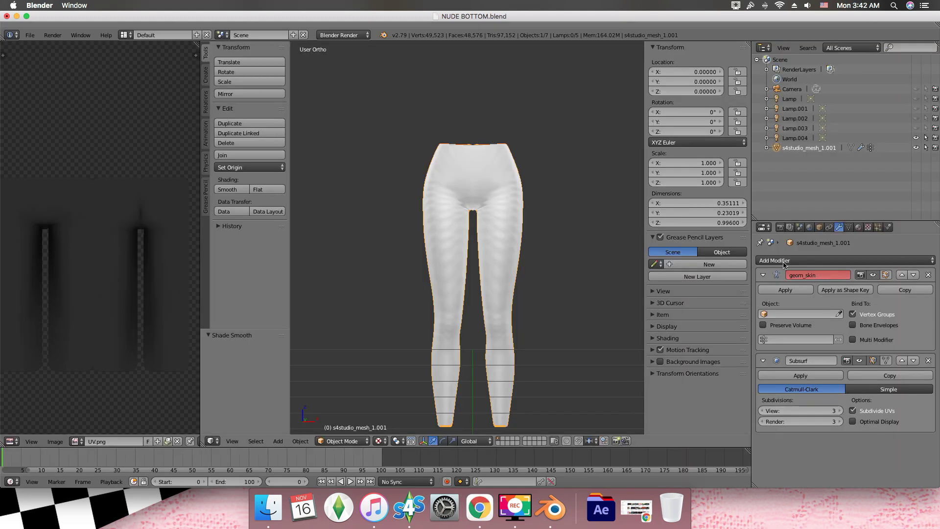
Enable Normalized and bake the leggings' ambient occlusion again.
click(780, 228)
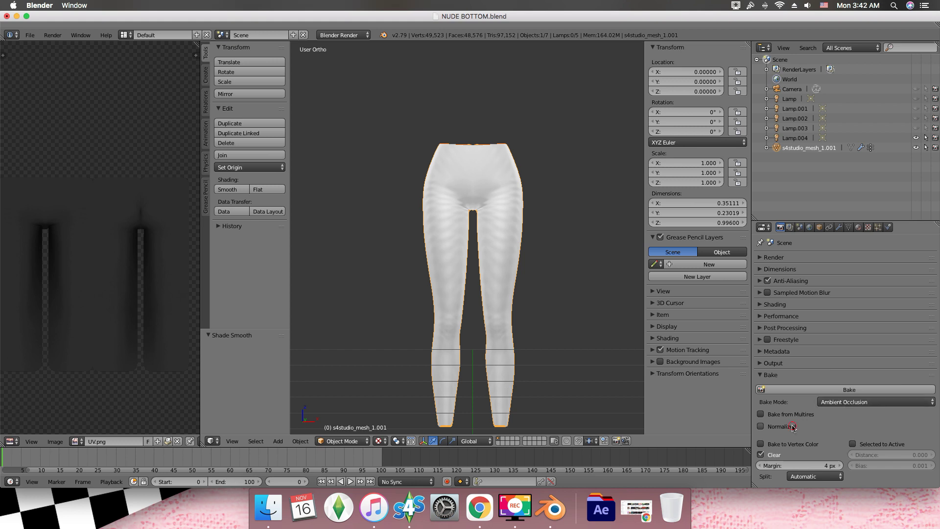
click(849, 390)
click(736, 6)
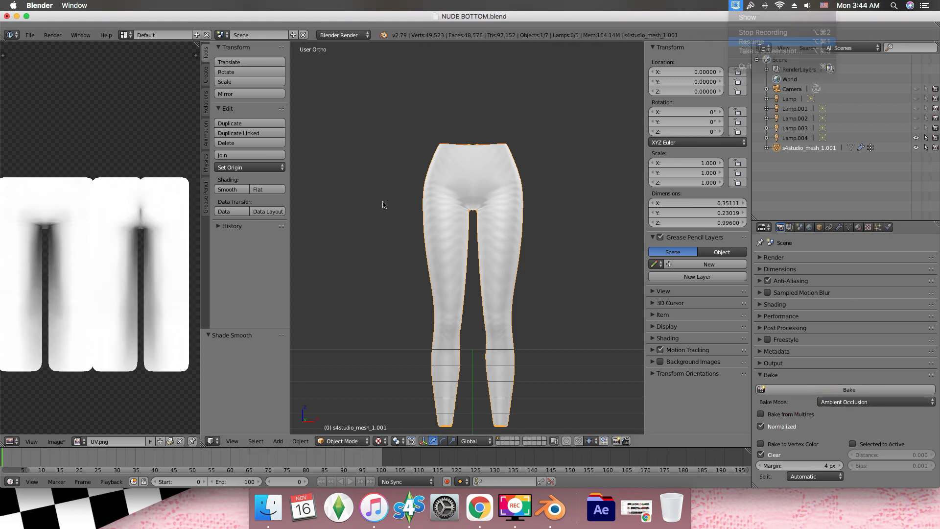
Save the normalized ambient occlusion bake as BAKE 2.png in the same folder.
click(56, 441)
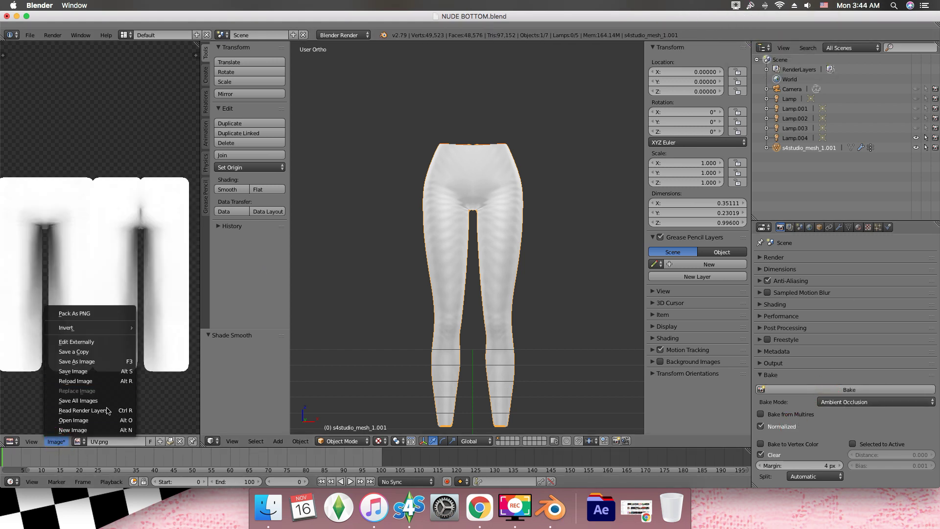
click(98, 362)
click(163, 88)
drag(156, 65, 143, 64)
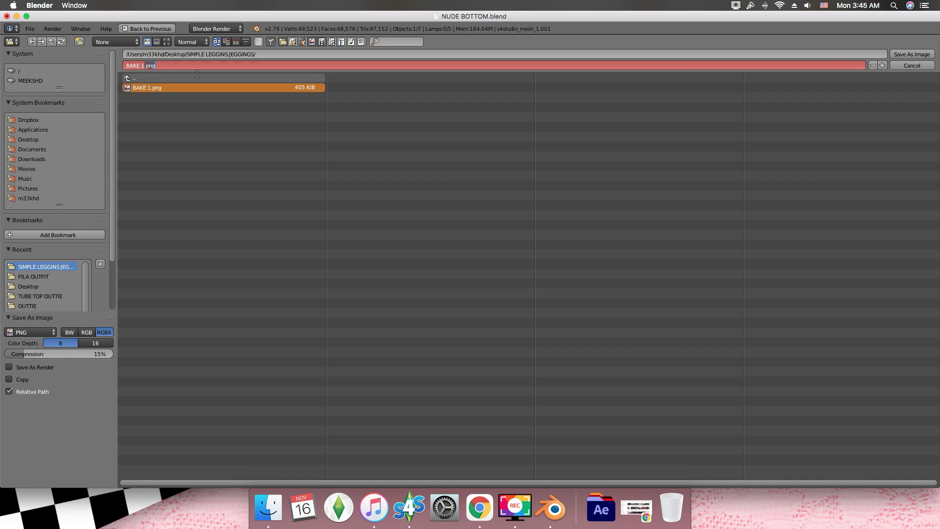
key(BackSpace)
key(Return)
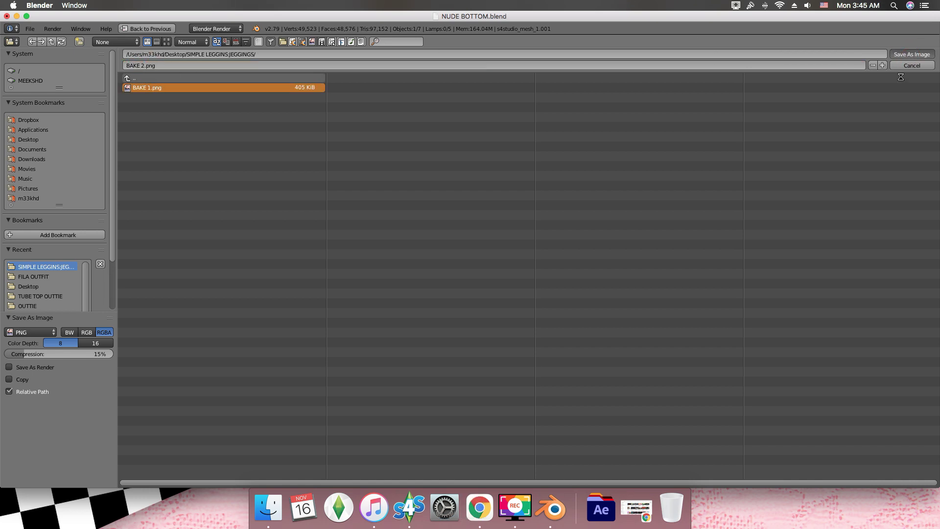
Set the bake mode to Full Render with a 2 px margin and bake the leggings.
click(855, 402)
click(855, 391)
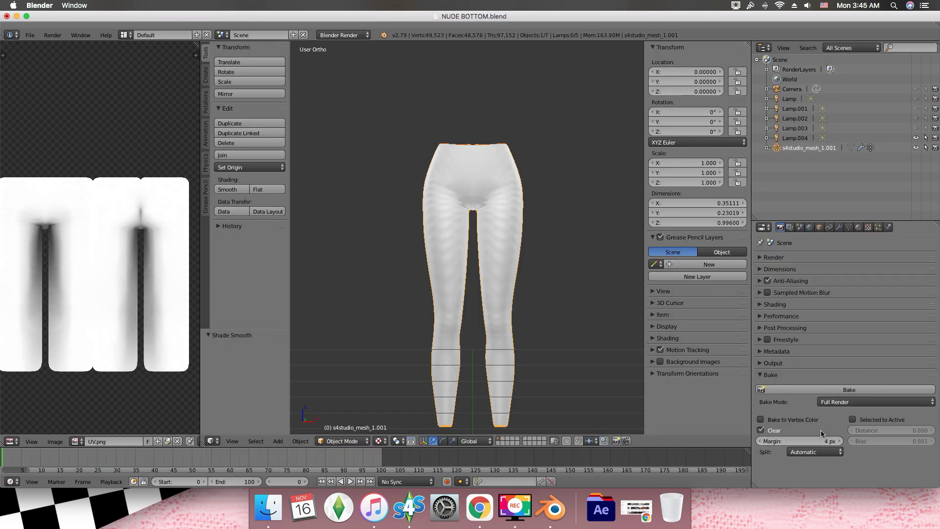
click(827, 441)
key(Return)
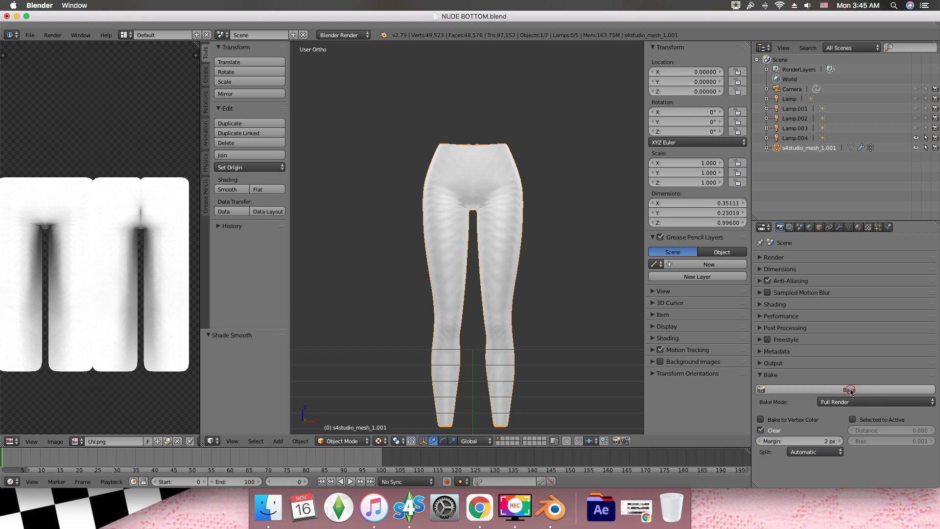
click(849, 390)
click(736, 6)
click(749, 42)
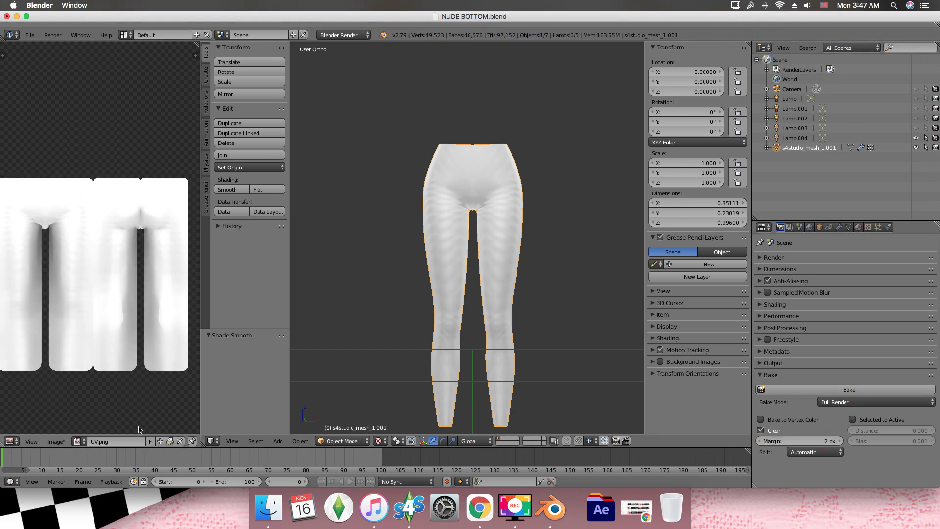
Save the full render bake as BAKE 3.png in the same folder.
click(55, 442)
click(58, 367)
click(149, 66)
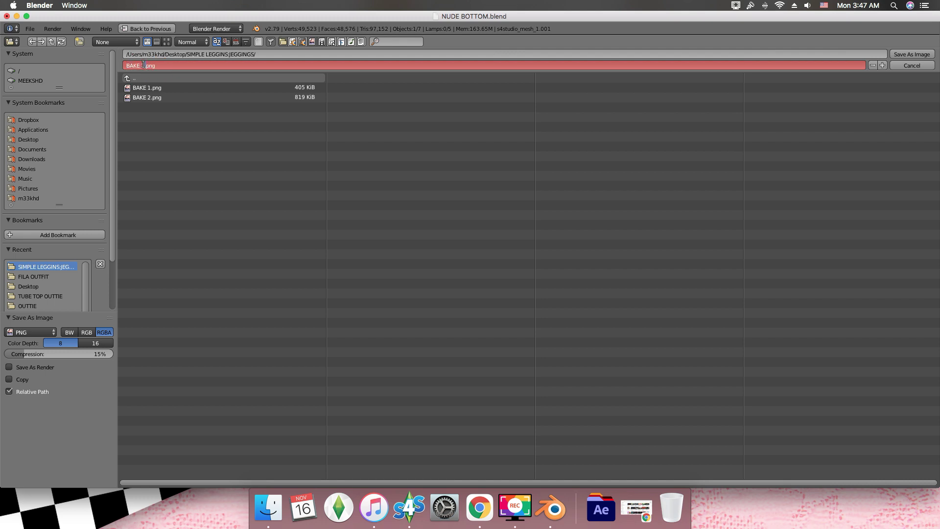
text(3)
click(912, 54)
click(736, 5)
click(748, 44)
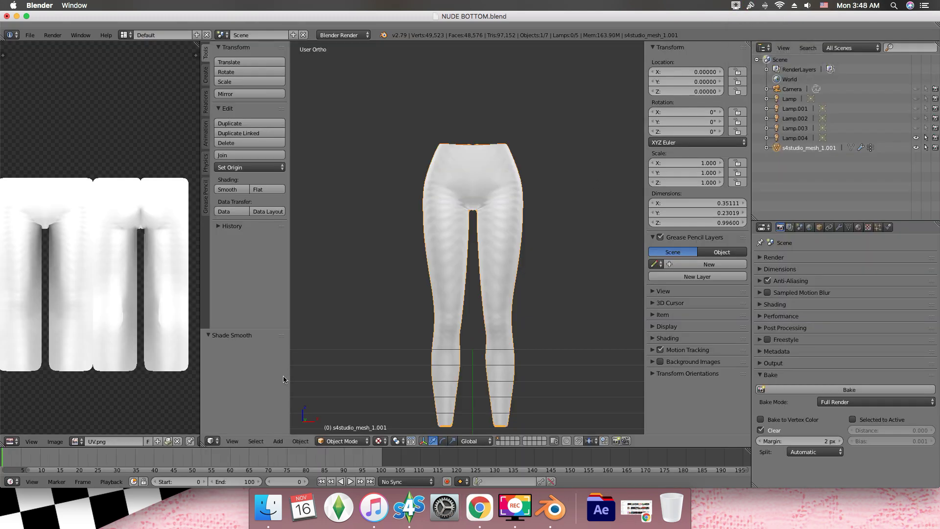
Disable Shadows in the render shading settings and bake the leggings' full render again.
click(774, 305)
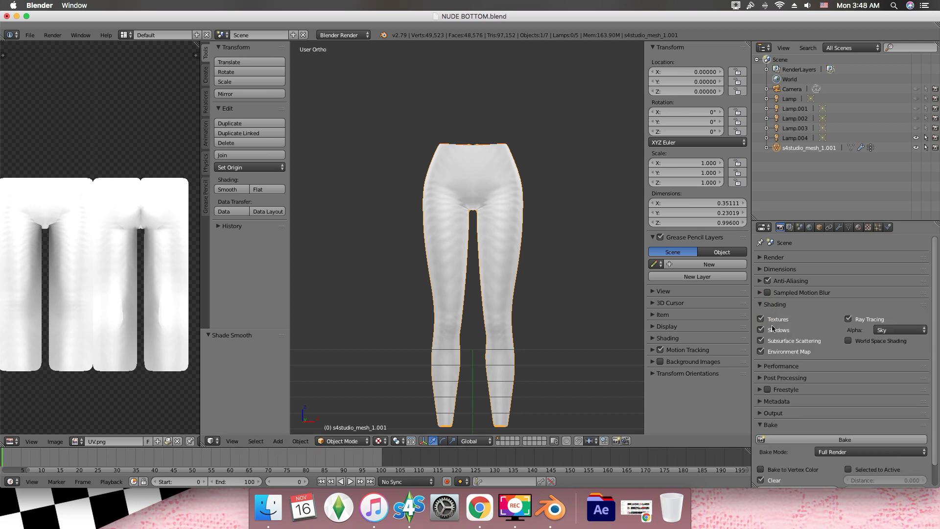
click(773, 329)
click(828, 440)
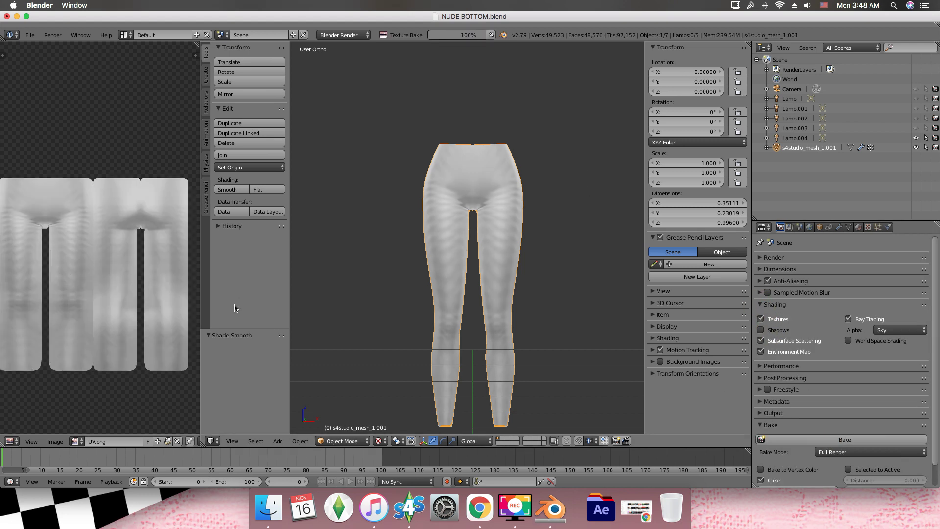
Save the shadowless full render bake as BAKE 4.png in the same folder.
click(55, 441)
click(73, 363)
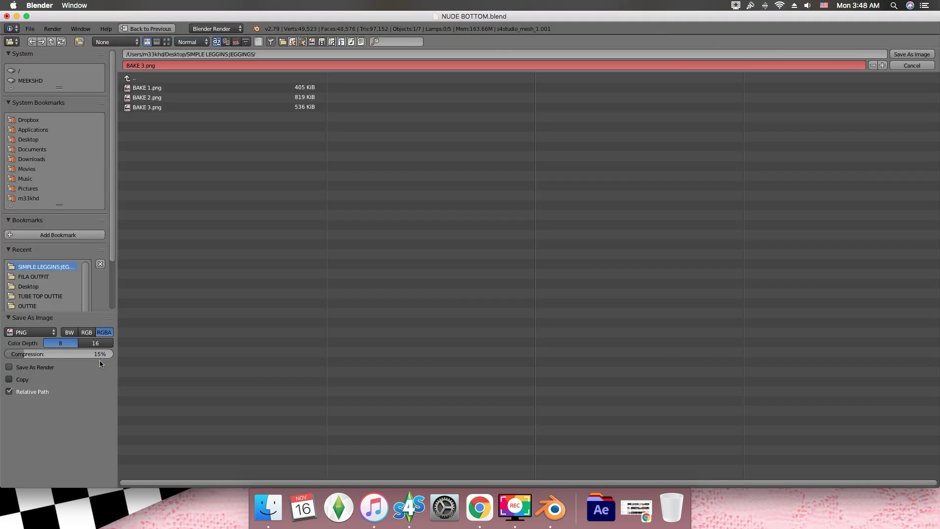
click(143, 65)
key(BackSpace)
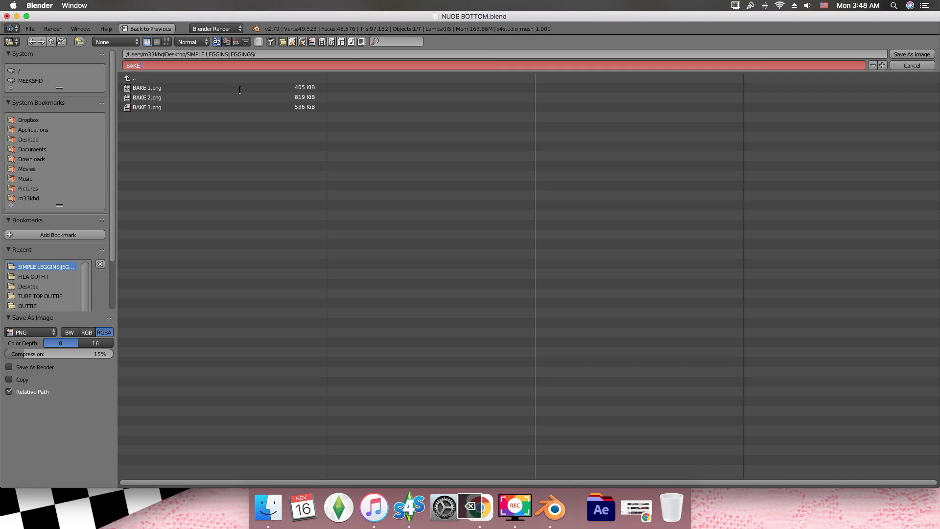
text(4)
click(926, 55)
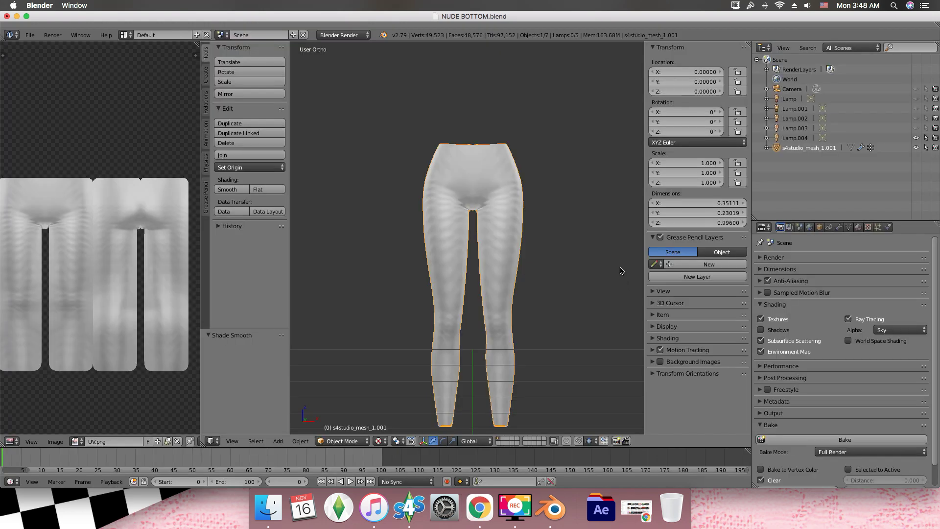
Switch to Sims 4 Studio and import the dark ambient occlusion bake as the first swatch's diffuse texture.
click(409, 507)
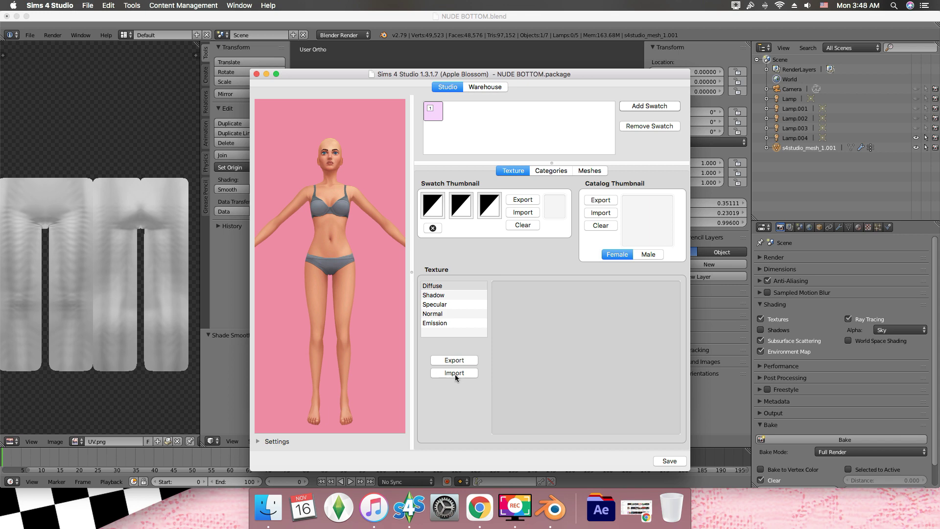
click(455, 373)
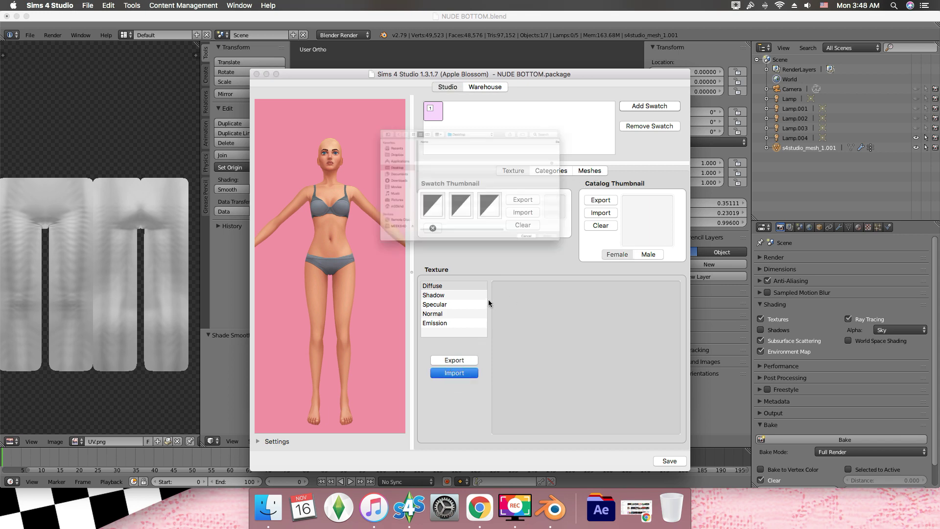
key(Return)
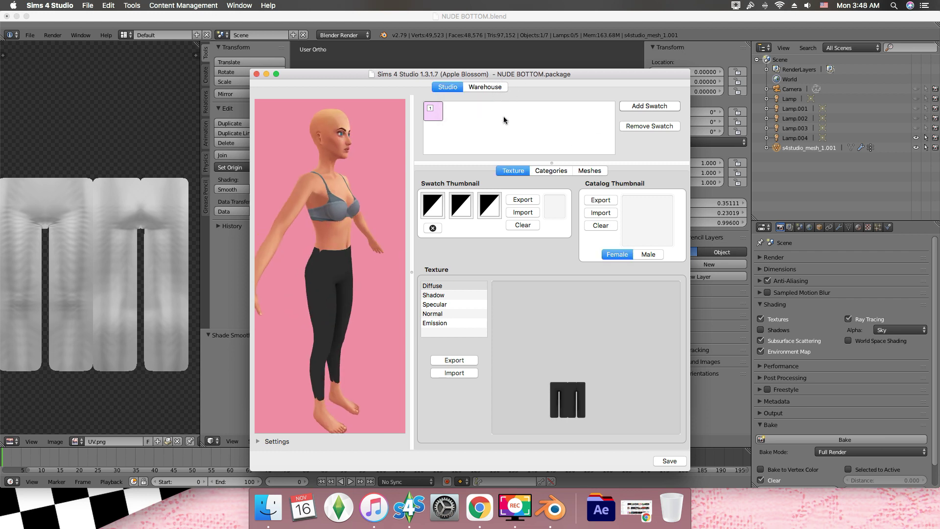
Add a second swatch and import BAKE 2.png as its diffuse texture.
click(645, 108)
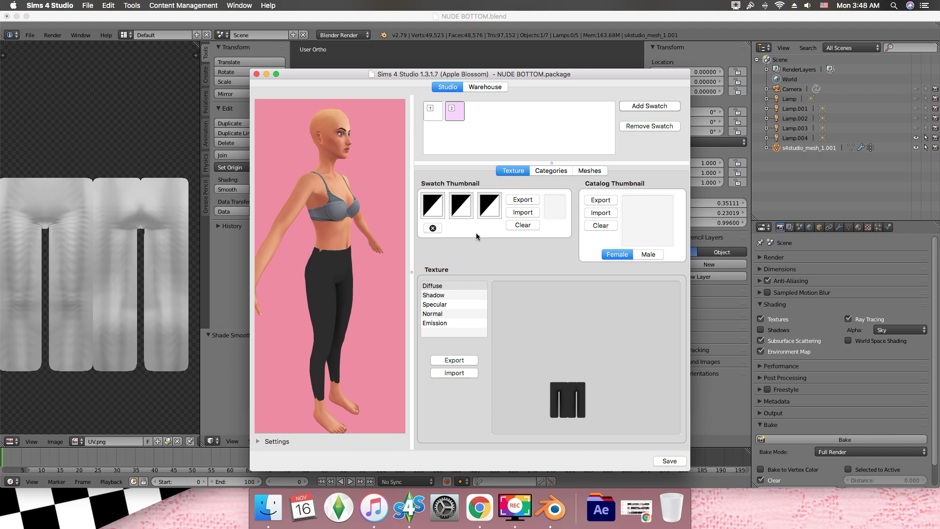
click(454, 373)
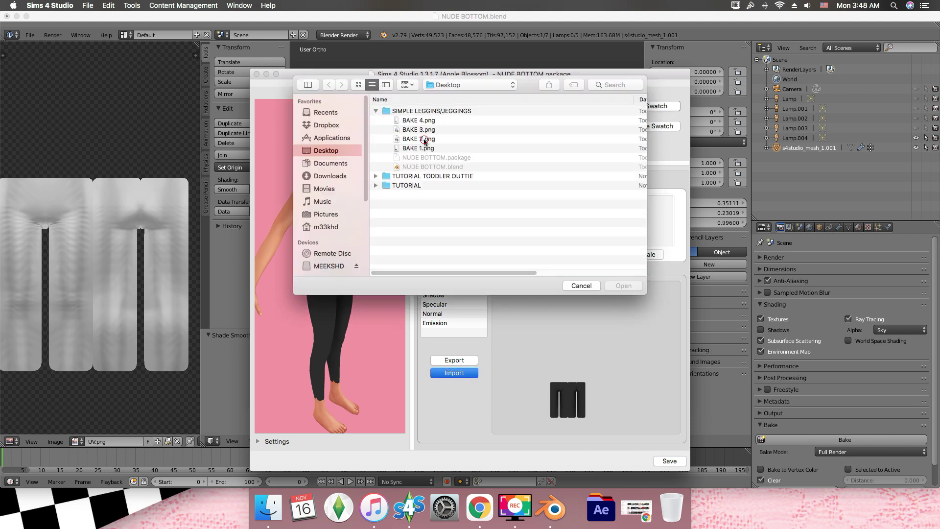
click(425, 139)
click(619, 285)
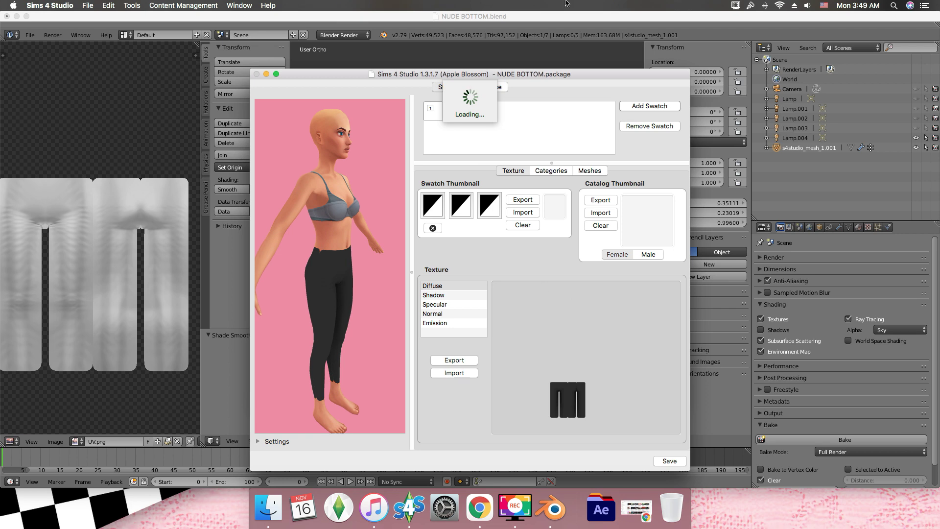
Switch to Blender and remove the Subsurf modifier from the leggings mesh.
click(569, 15)
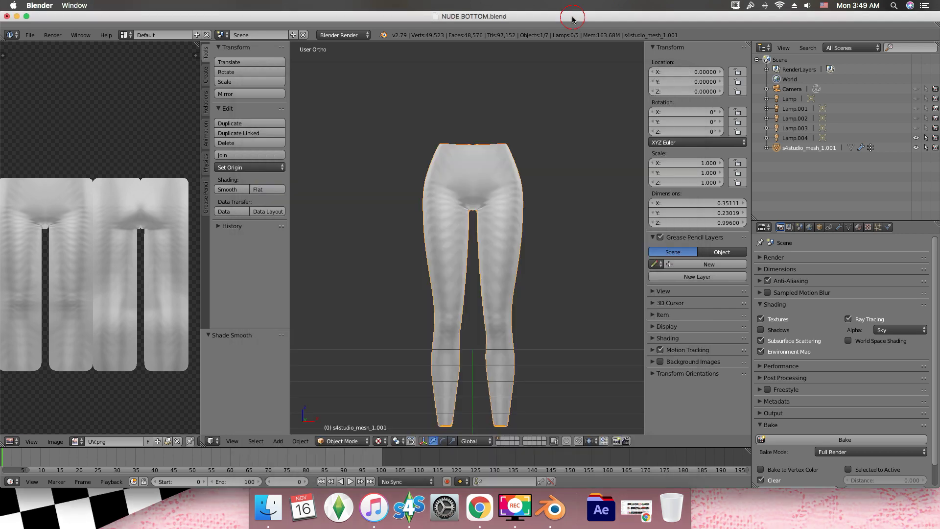
click(839, 227)
click(928, 365)
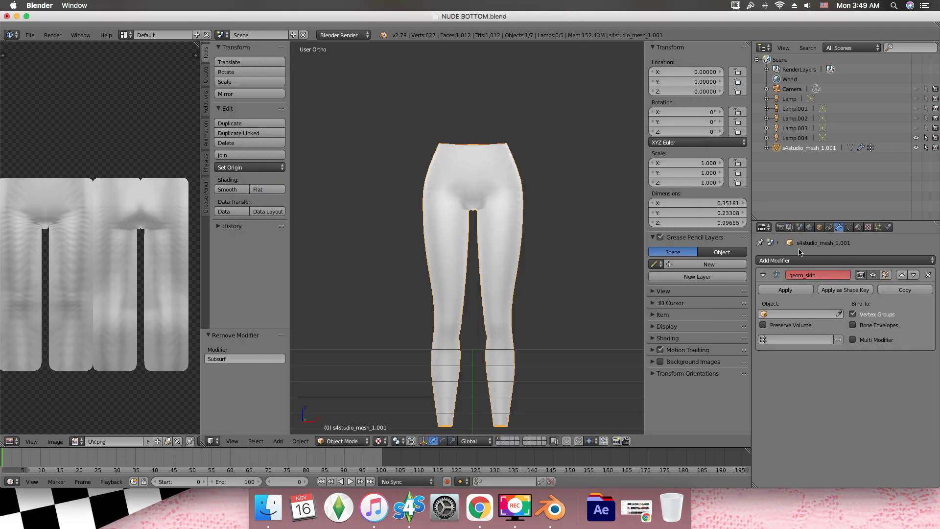
Enable Shadows in the render shading settings and bake the unsubdivided leggings as a full render.
click(781, 228)
click(845, 440)
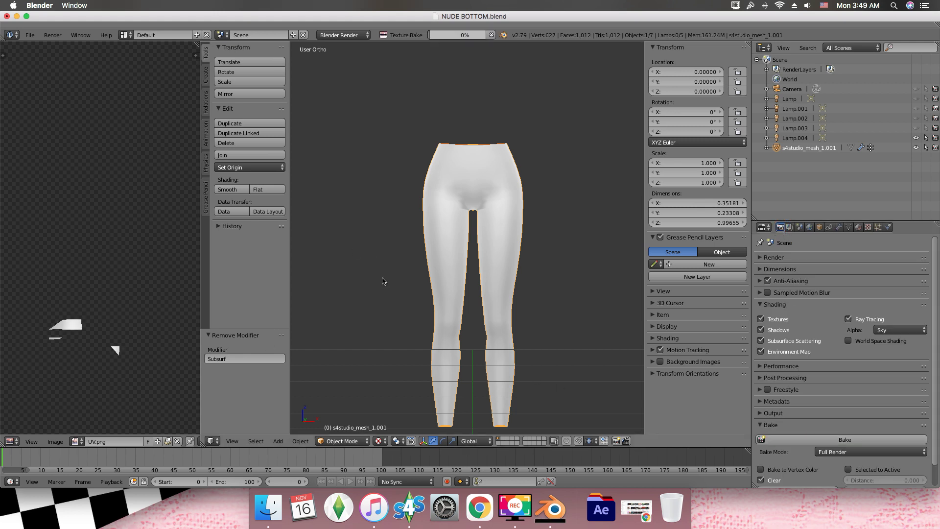
click(736, 6)
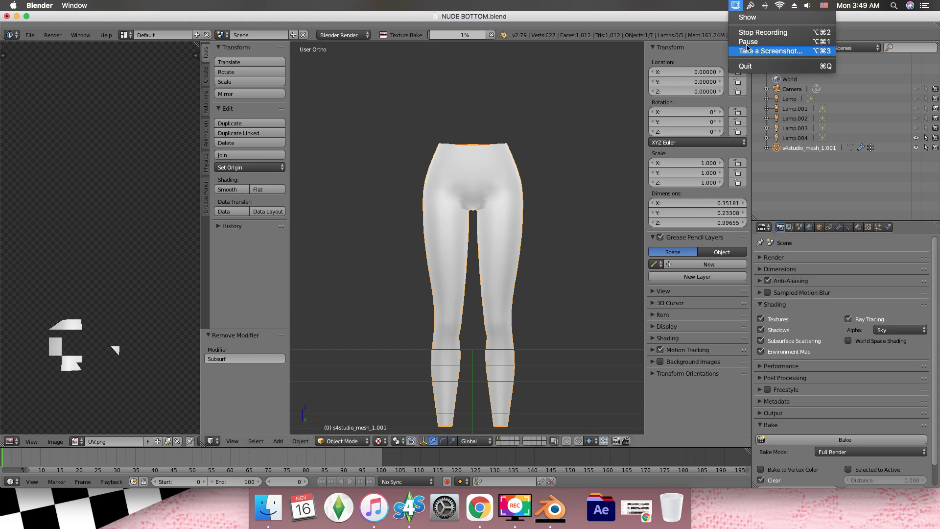
Save the full render bake of the unsubdivided leggings as BAKE 5.png in the same folder.
click(58, 449)
click(56, 441)
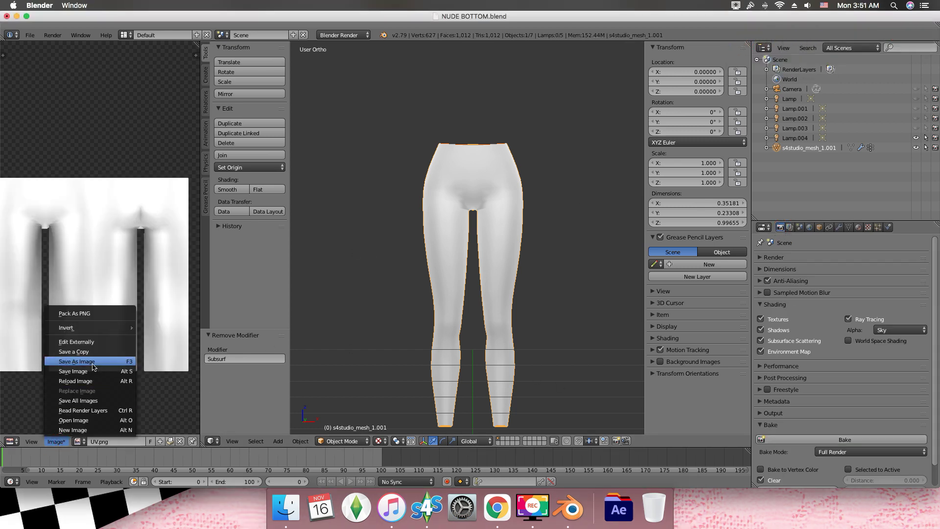
click(93, 362)
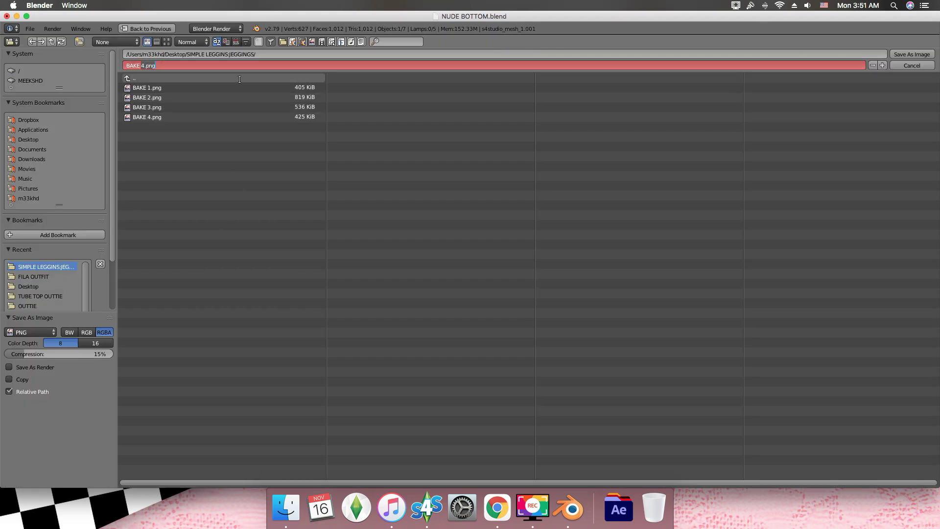
click(918, 59)
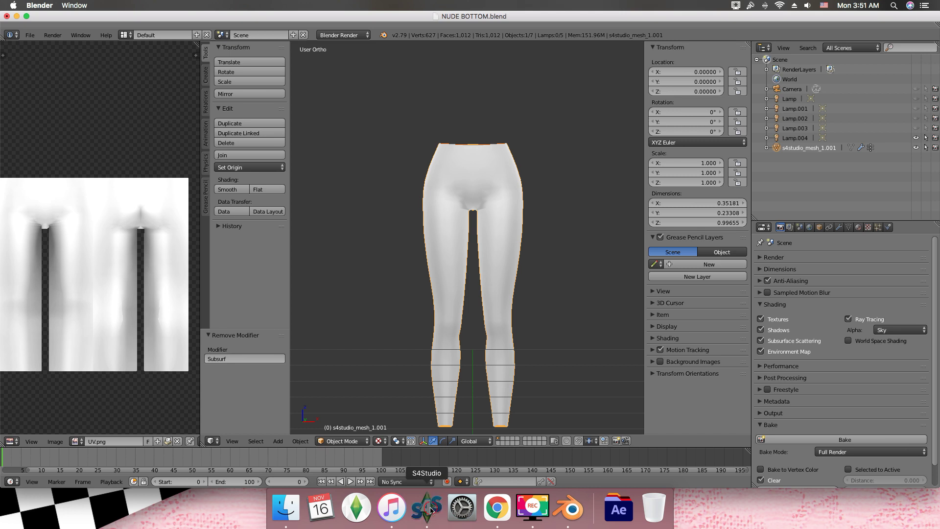
Switch to Sims 4 Studio, add a third swatch and import BAKE 3.png as its diffuse texture.
click(428, 508)
mouse_move(322, 300)
mouse_down()
mouse_move(368, 302)
mouse_move(325, 299)
mouse_up()
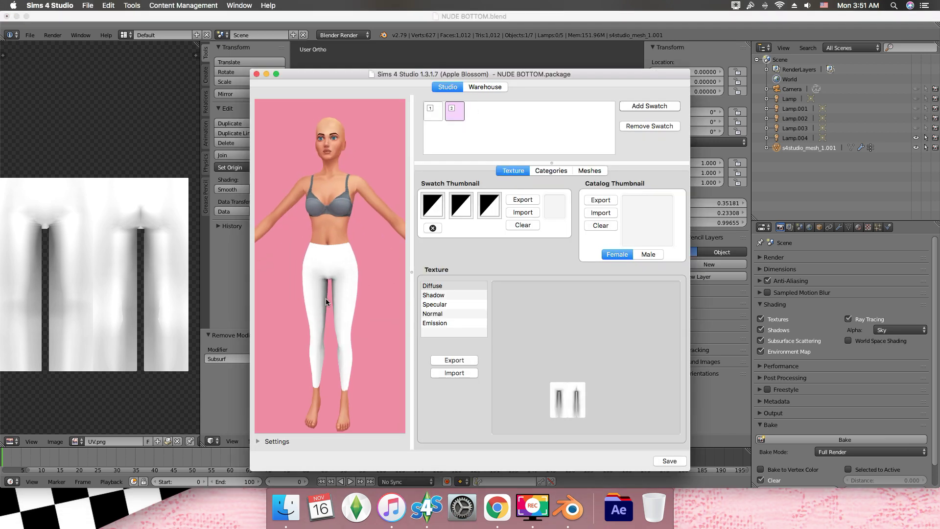
key(Return)
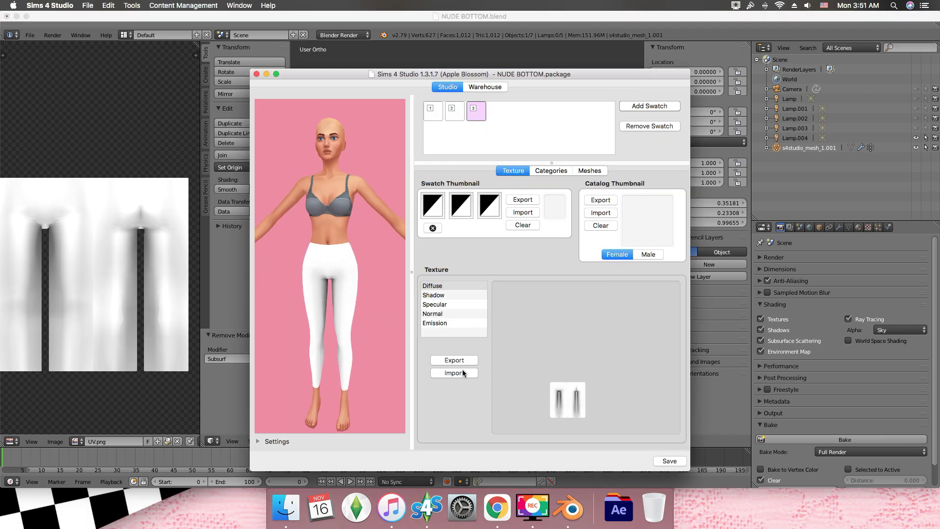
key(Return)
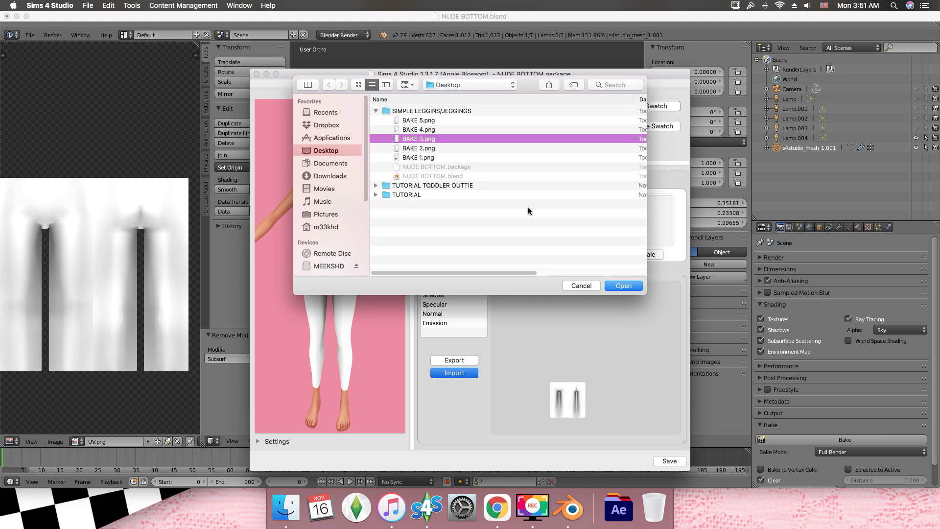
key(Return)
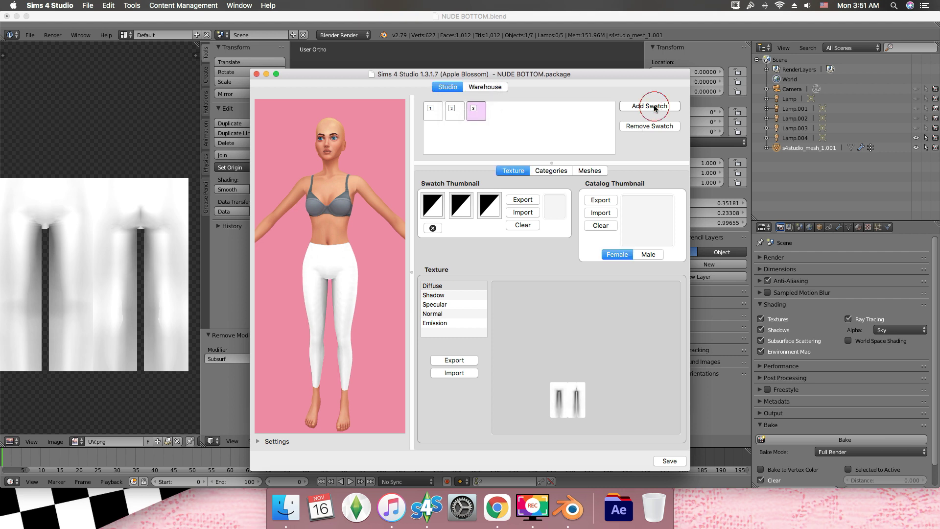
Add a fourth swatch and import BAKE 4.png as its diffuse texture.
click(456, 373)
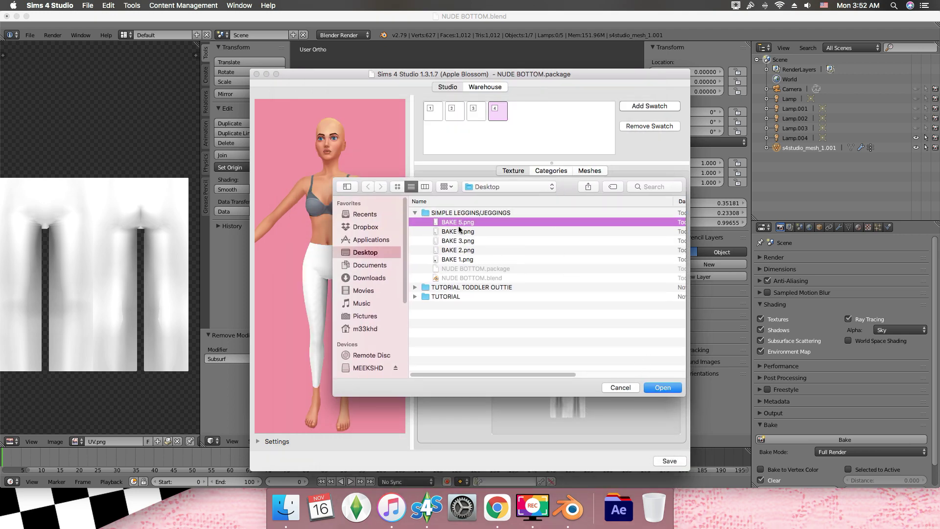
click(458, 230)
click(651, 387)
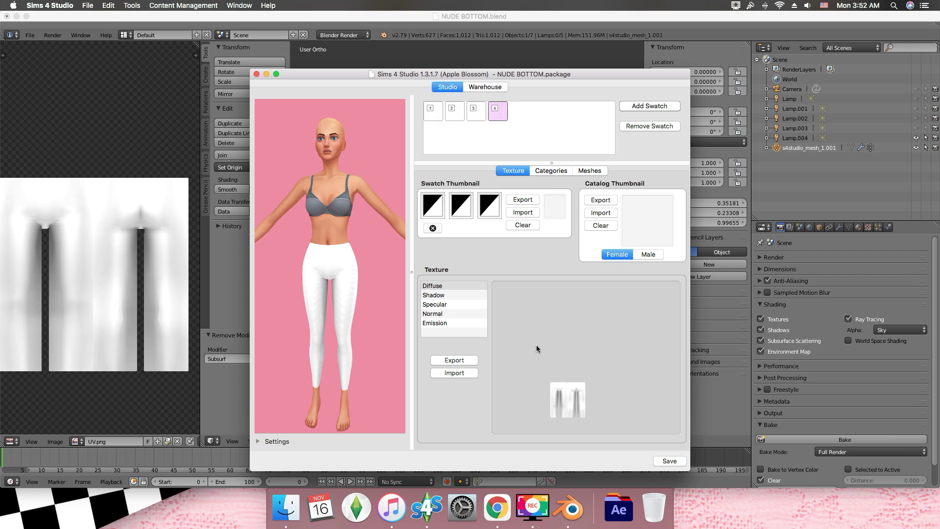
Import BAKE 5.png as the fourth swatch's diffuse texture.
click(459, 374)
click(431, 121)
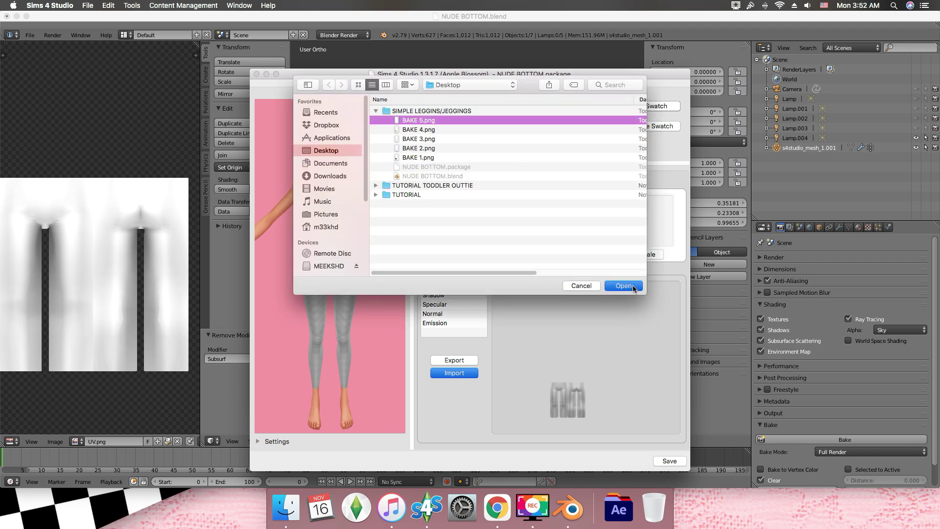
click(623, 286)
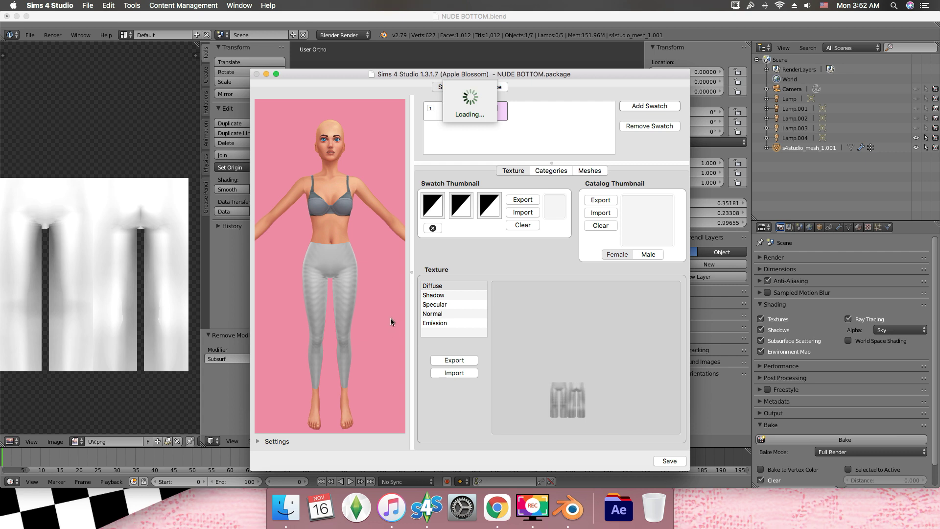
Check the leggings on the model and remove every swatch except the one using BAKE 5.png.
drag(374, 298, 321, 300)
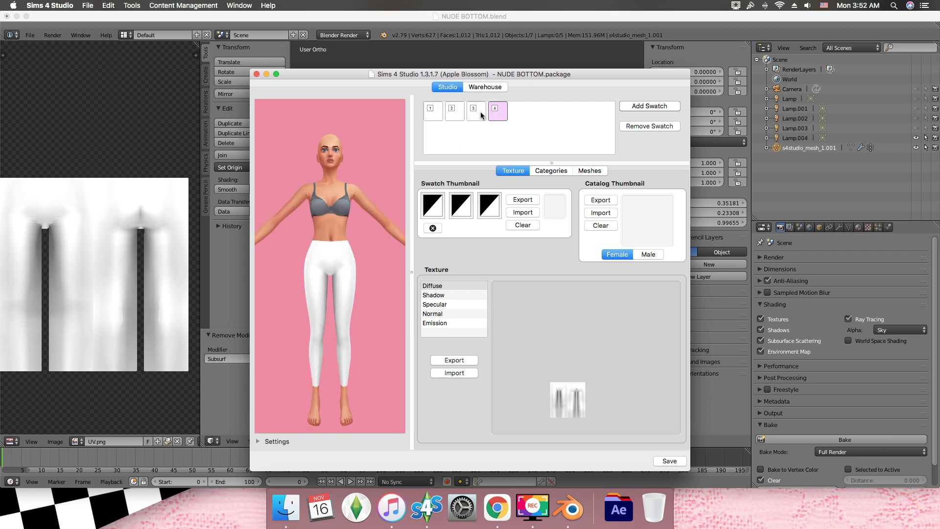
click(648, 128)
click(453, 115)
click(455, 112)
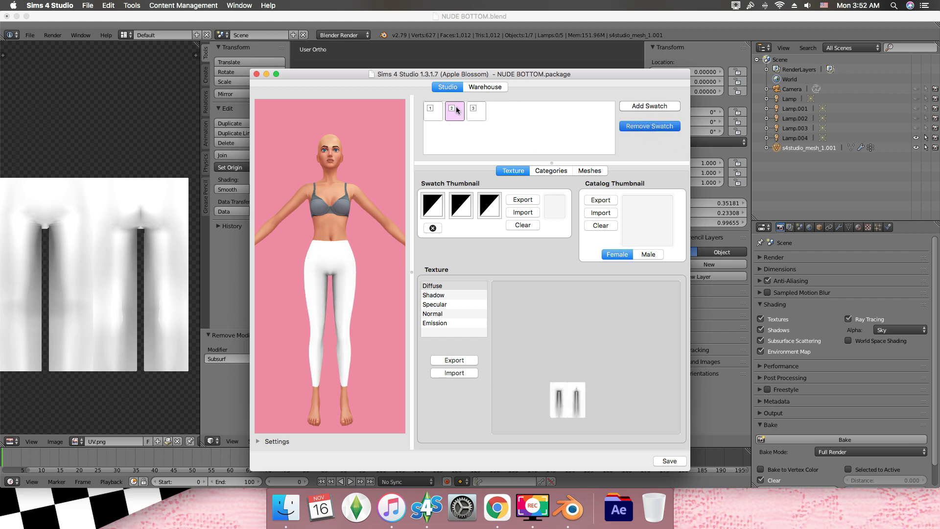
click(433, 108)
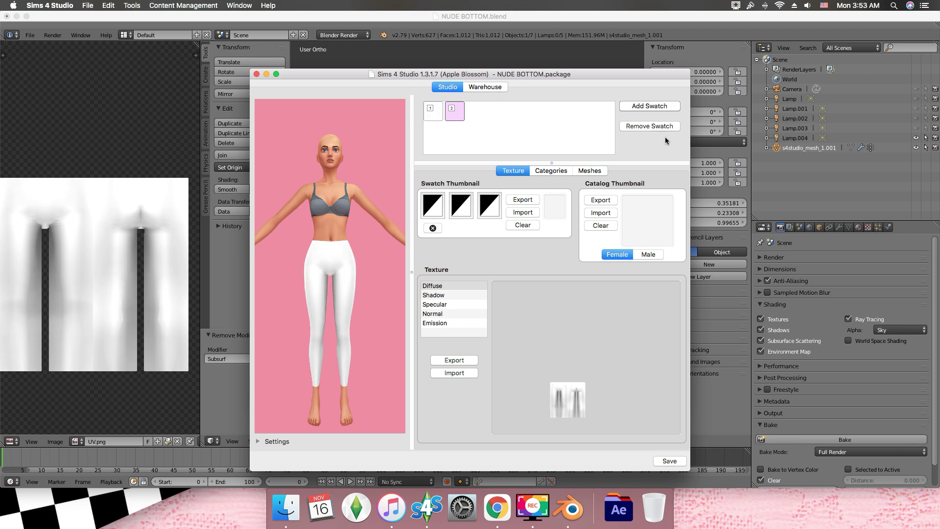
Switch to Blender, set the bake mode to Ambient Occlusion with Normalized off, and bake the unsubdivided leggings.
click(580, 21)
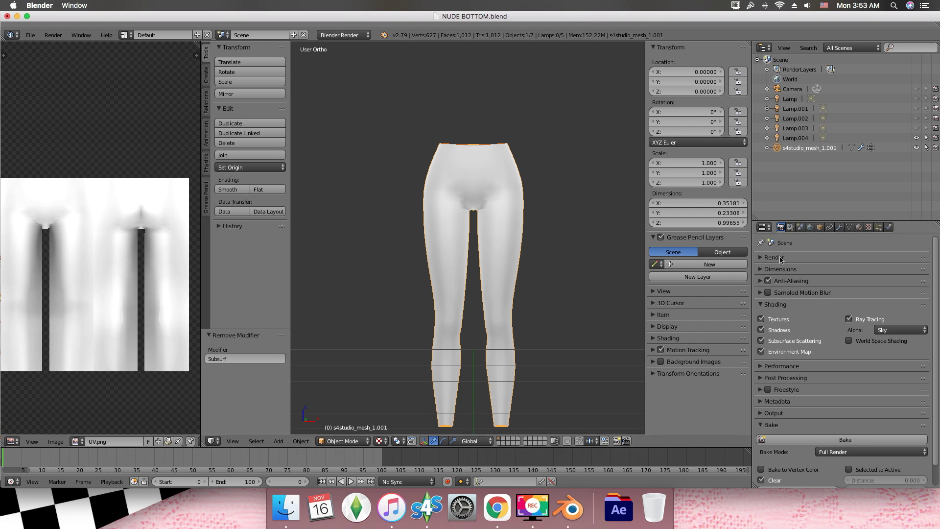
click(843, 450)
click(842, 430)
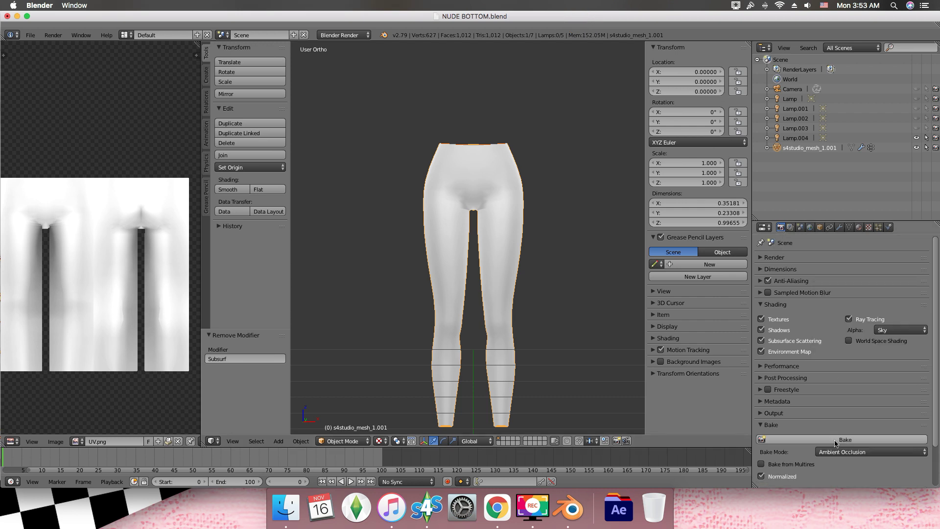
scroll(792, 439, down, 2)
click(841, 393)
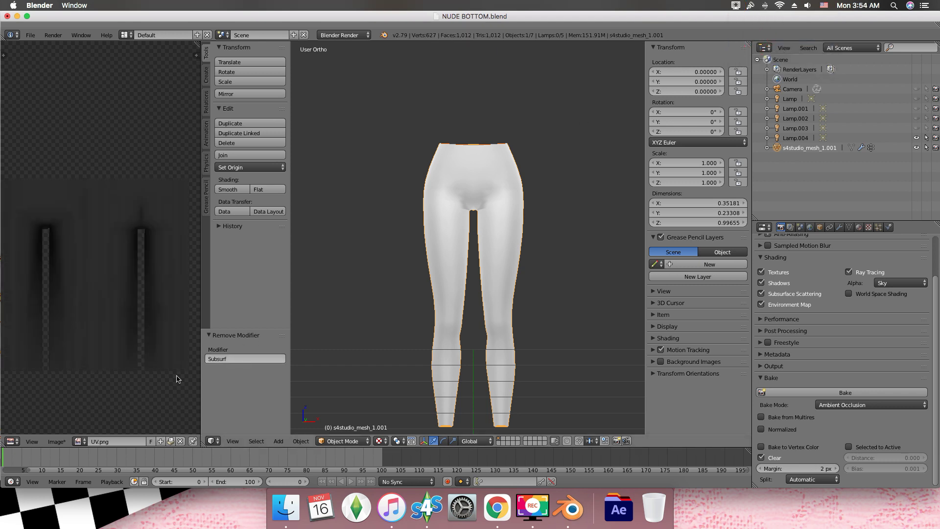
Save the new ambient occlusion bake as another numbered PNG in the same folder.
click(56, 442)
click(93, 361)
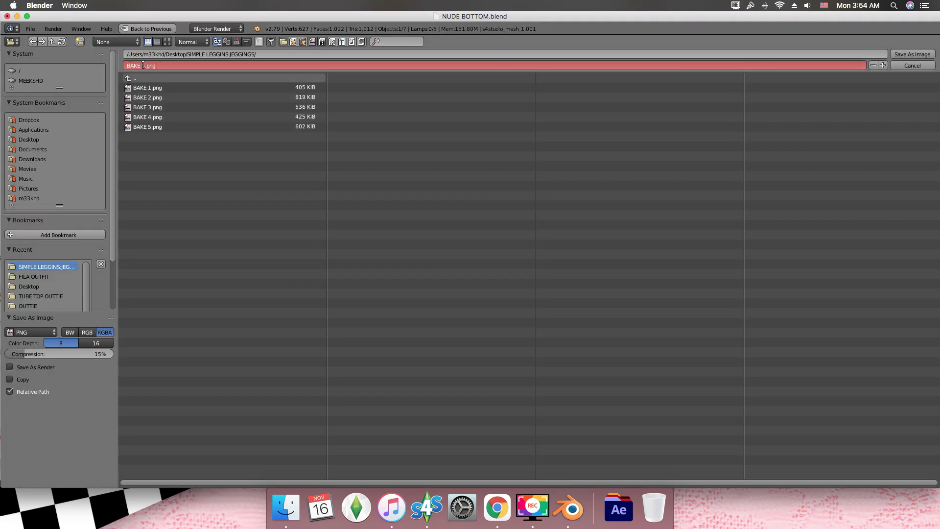
click(907, 57)
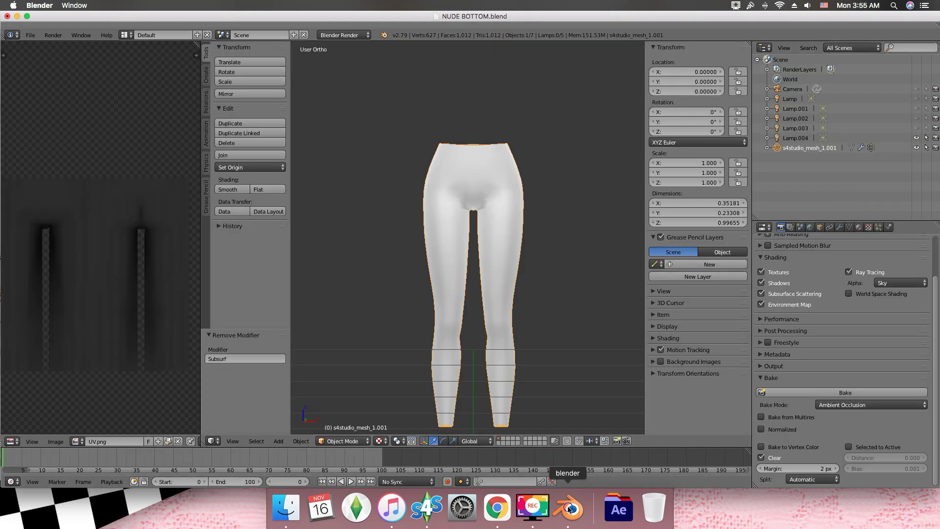
Quit Blender and return to Sims 4 Studio.
right_click(568, 510)
click(571, 470)
click(481, 172)
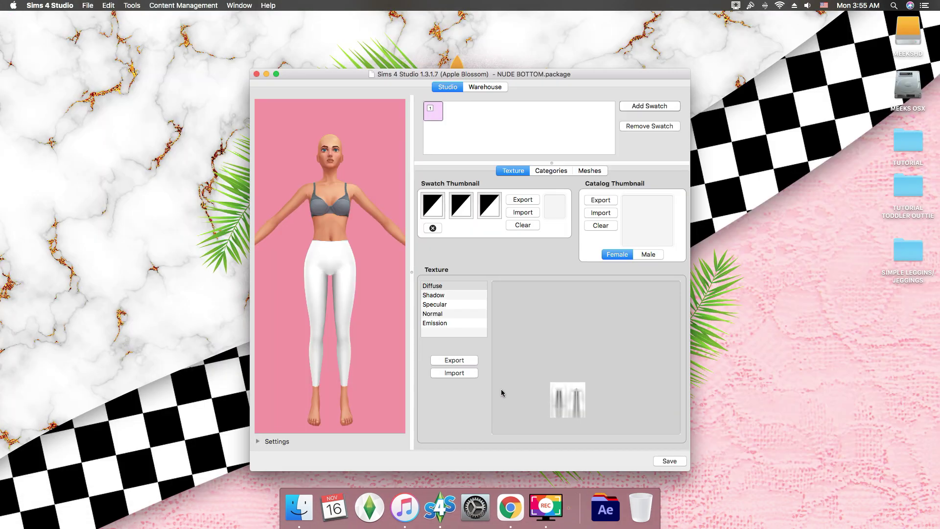
Add a second swatch, import the dark leggings texture as its diffuse image, and check it on the model.
mouse_move(310, 311)
mouse_down()
mouse_move(361, 317)
mouse_move(310, 317)
mouse_up()
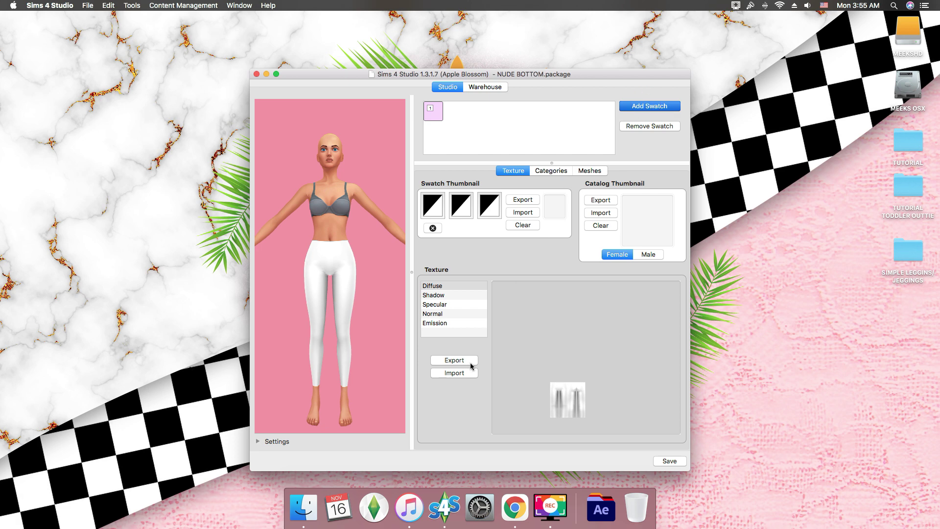
click(454, 375)
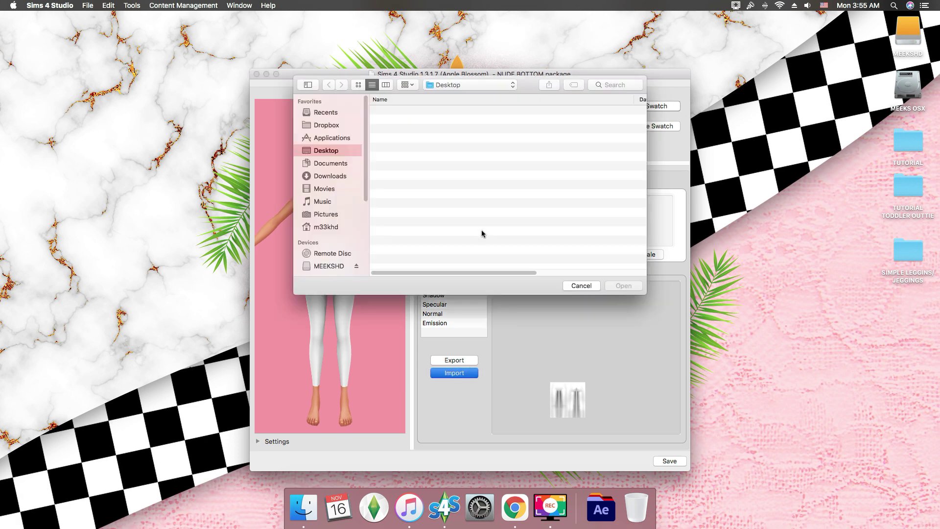
click(422, 121)
click(623, 286)
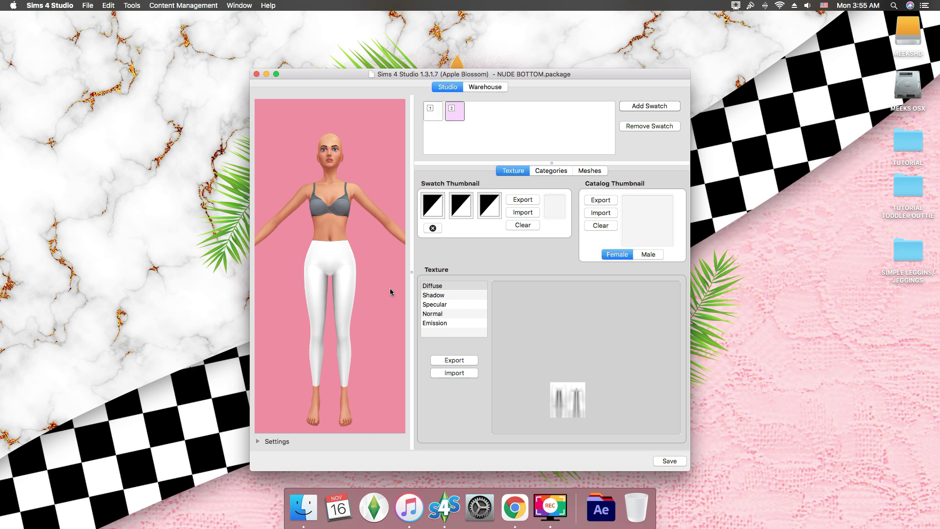
drag(390, 292, 362, 303)
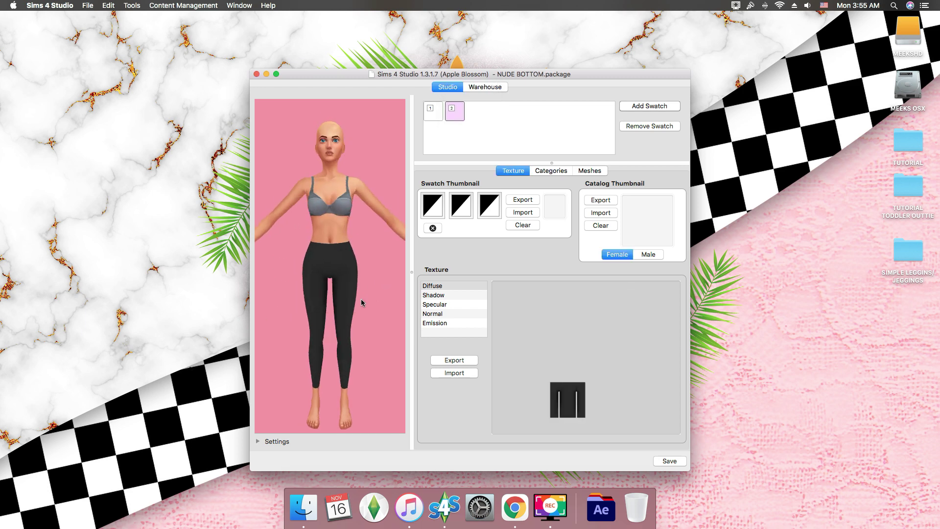
click(736, 6)
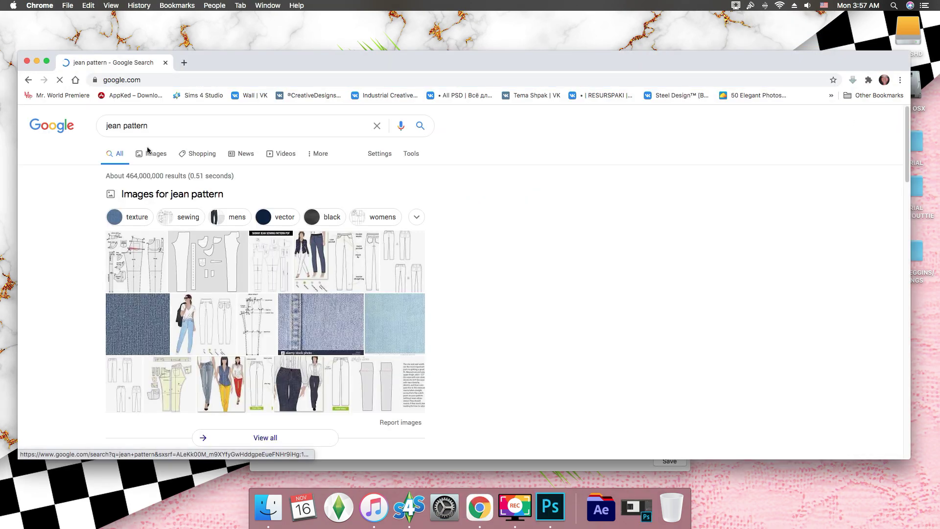
In Chrome, narrow the jean pattern image results to seamless textures and copy the first blue denim image.
click(156, 155)
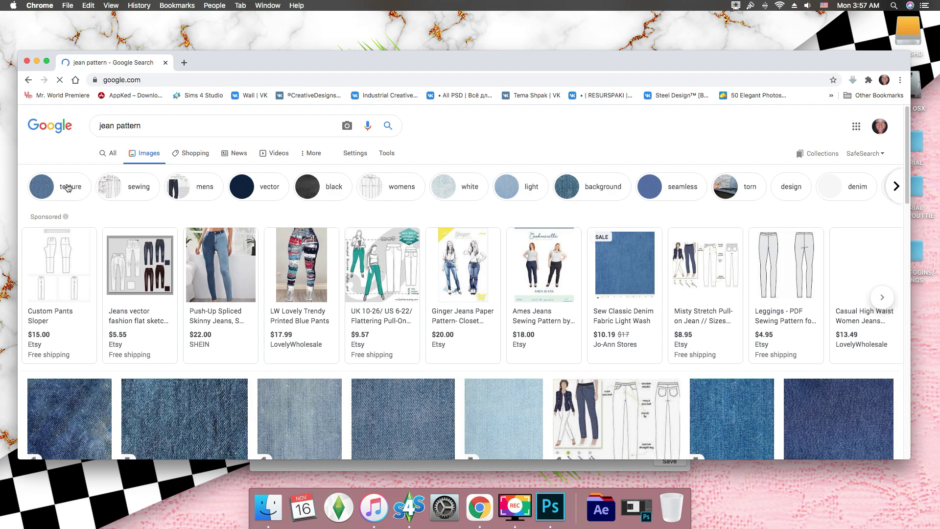
click(70, 186)
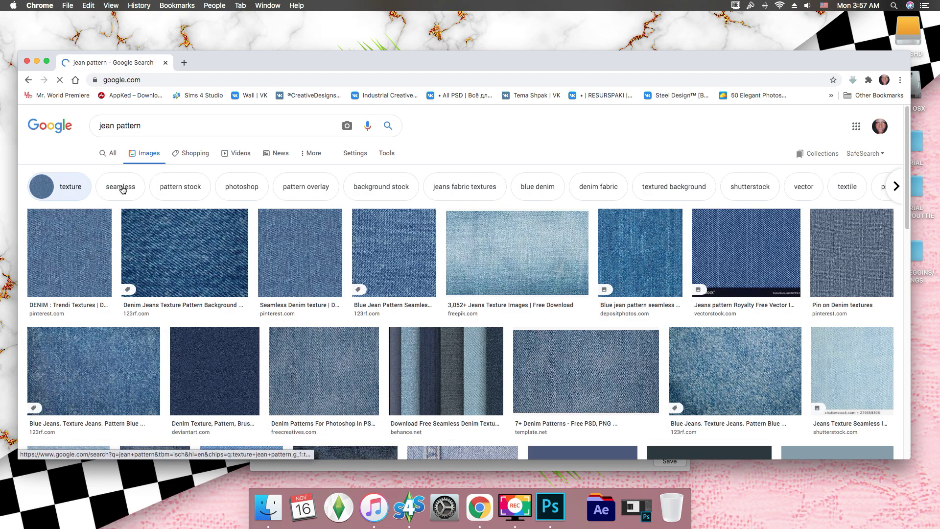
click(122, 190)
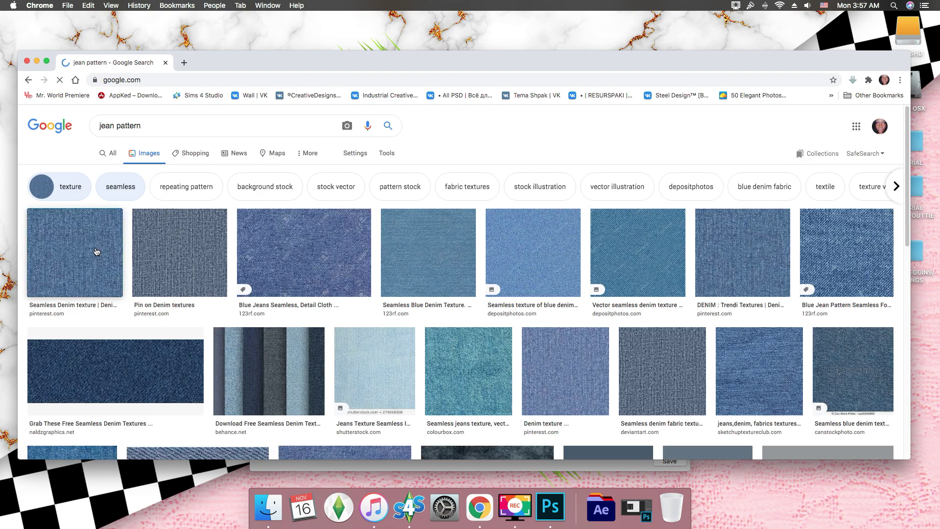
click(96, 251)
right_click(774, 272)
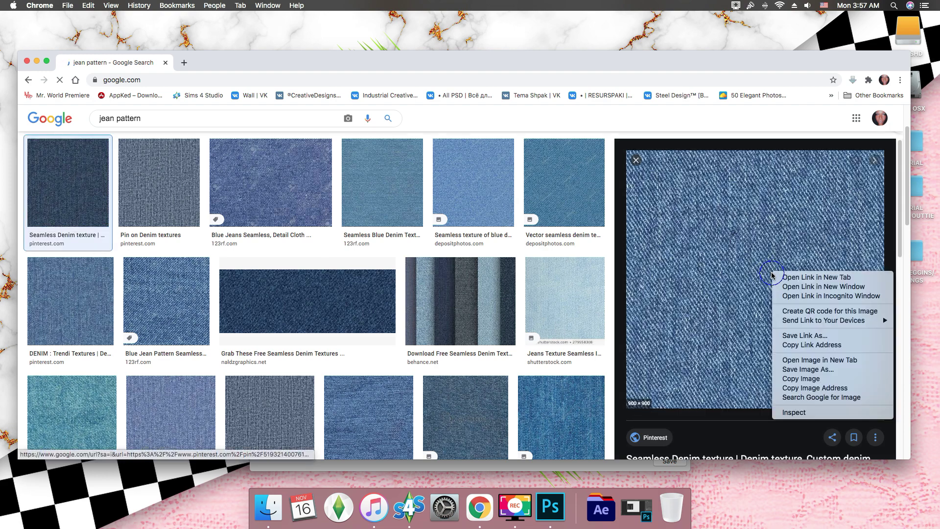
click(832, 379)
Switch to Photoshop, create a new 900 × 900 pixel document, and paste the copied denim image into it.
click(552, 508)
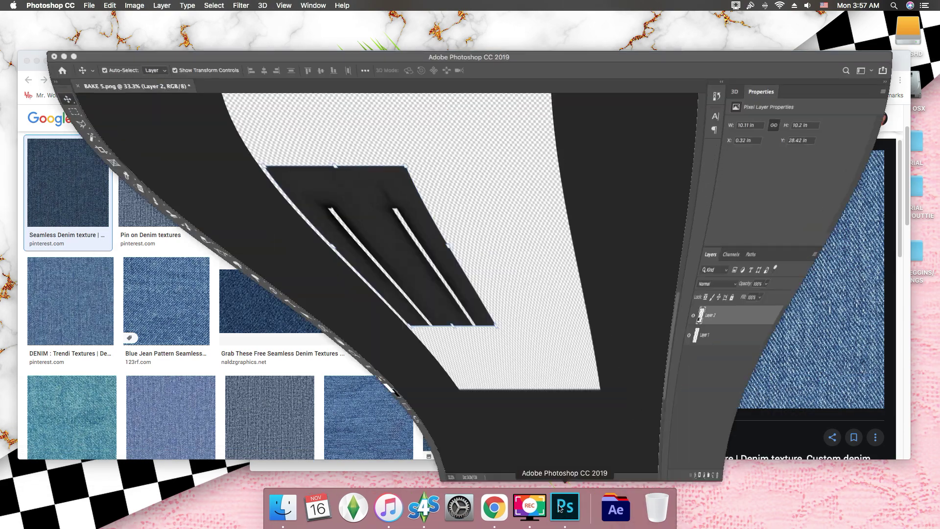
click(91, 5)
click(93, 16)
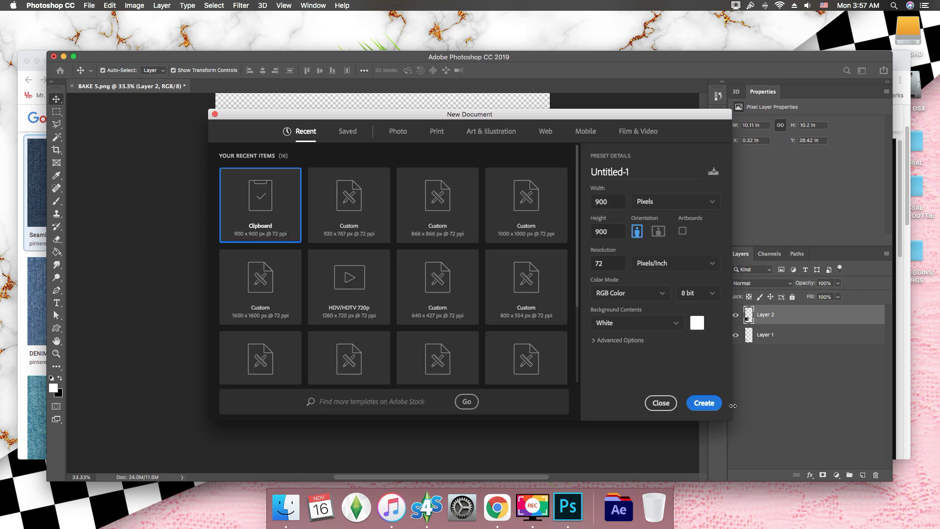
click(704, 403)
click(110, 5)
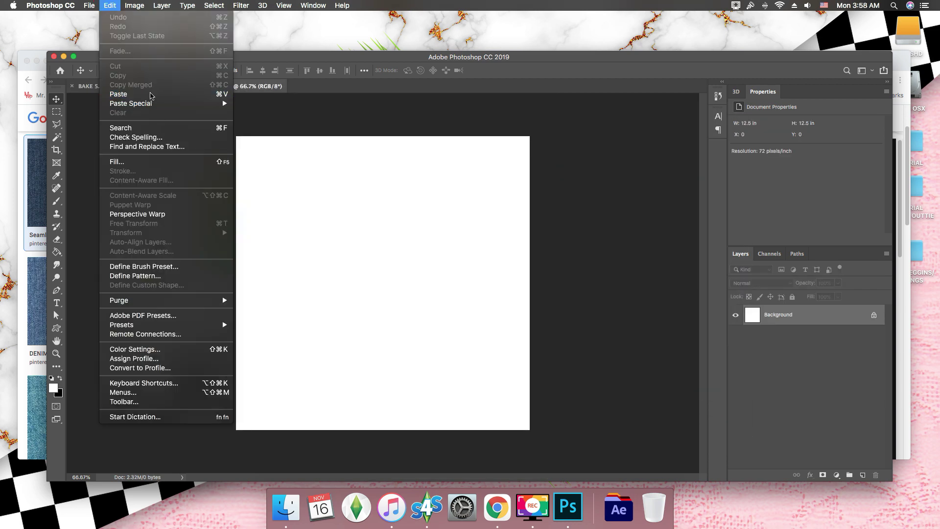
click(151, 96)
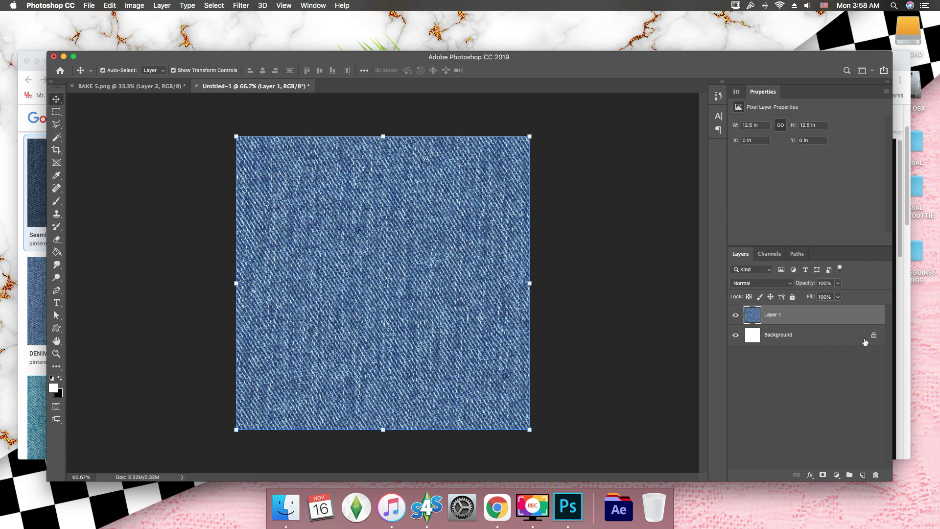
Delete the white Background layer and define the denim image as a pattern named Pattern 12.
drag(865, 341, 876, 475)
click(110, 6)
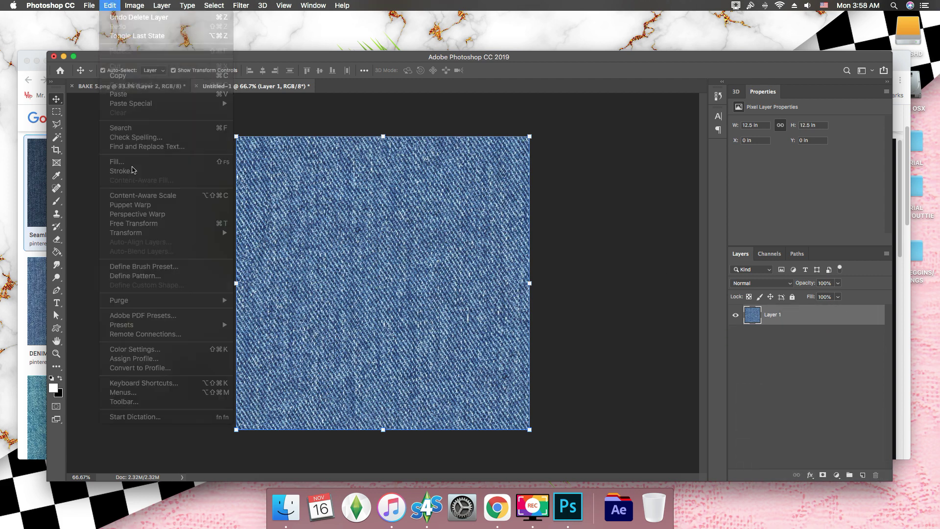
click(110, 5)
click(135, 276)
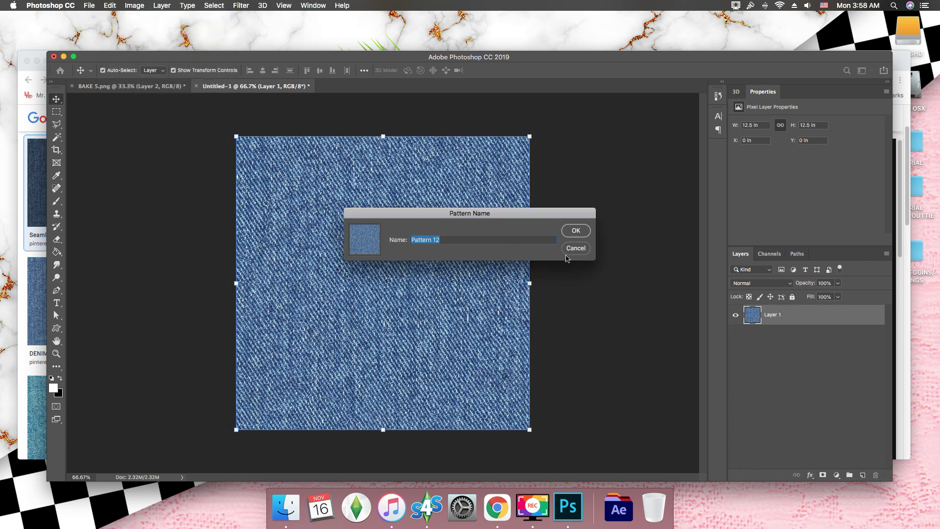
click(576, 230)
In the BAKE 5.png document, compare the two bake layers, hide Layer 2, and duplicate Layer 1.
click(150, 87)
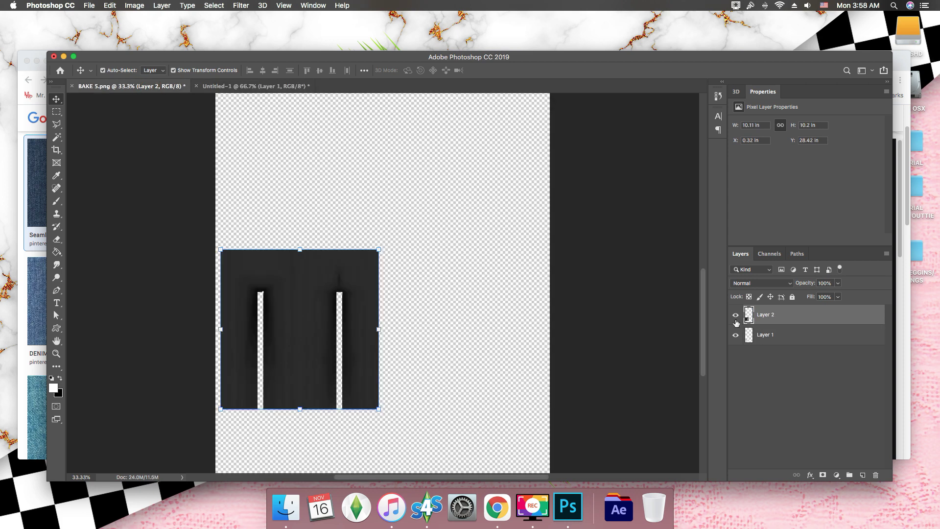
click(737, 321)
click(736, 321)
click(737, 321)
click(736, 321)
click(737, 321)
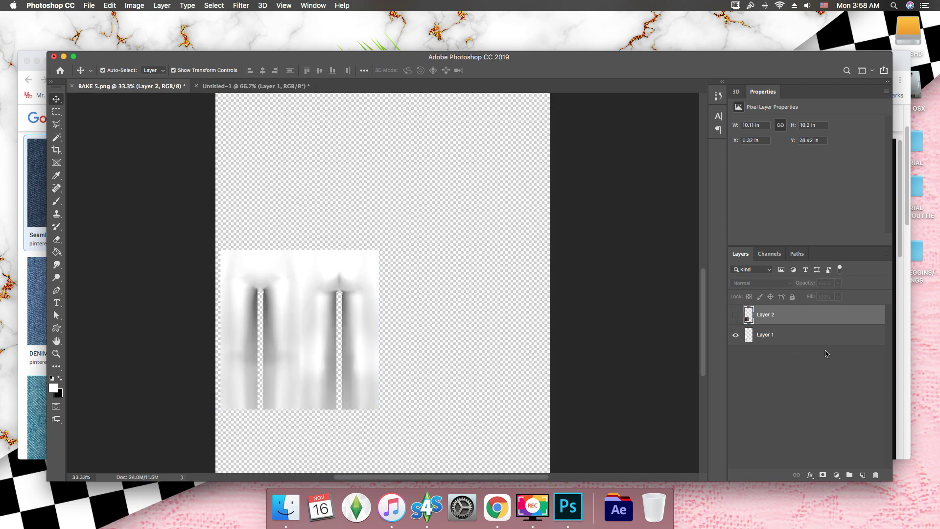
click(833, 342)
drag(851, 337, 863, 475)
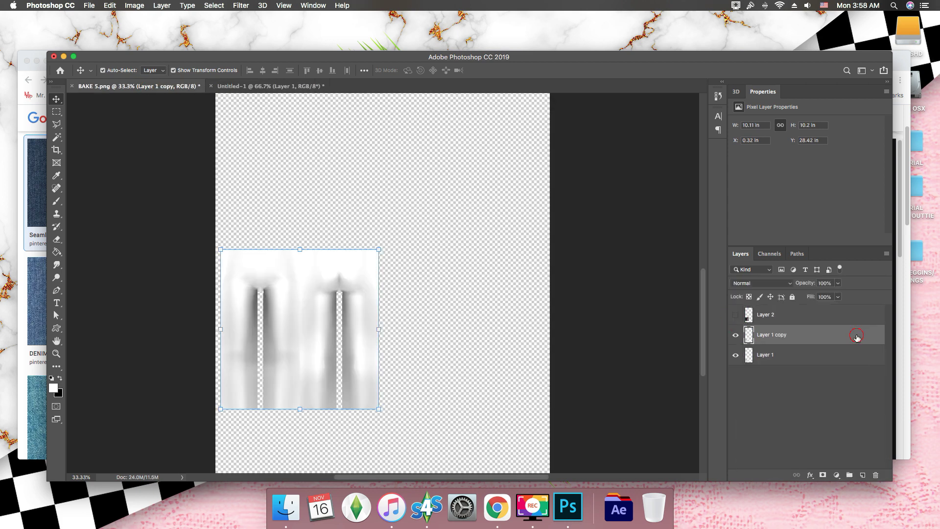
Apply a Pattern Overlay to Layer 1 copy using the blue denim pattern in Normal mode at a reduced scale.
double_click(857, 338)
click(462, 235)
click(632, 209)
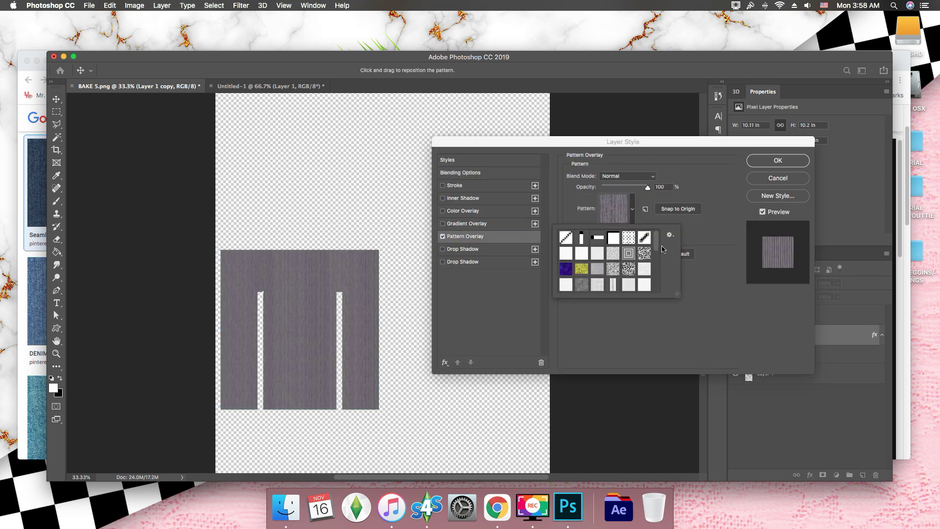
click(614, 285)
click(704, 321)
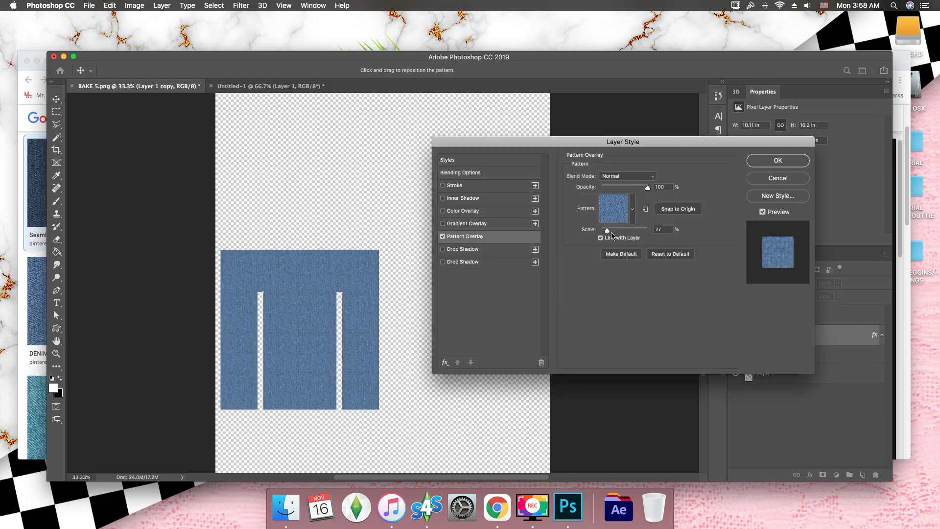
drag(614, 231, 611, 235)
click(779, 162)
Inspect the denim overlay up close and rasterize the layer style of Layer 1 copy.
click(284, 6)
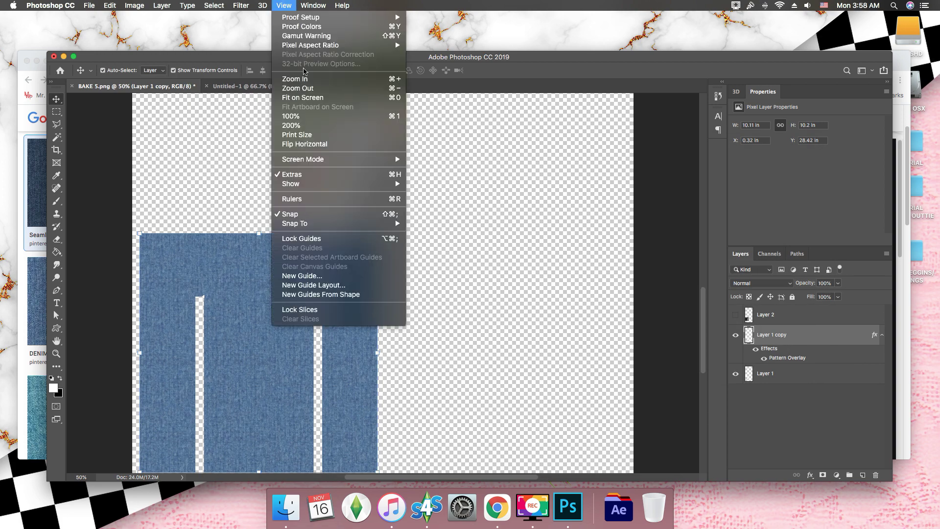
click(295, 78)
scroll(431, 478, left, 5)
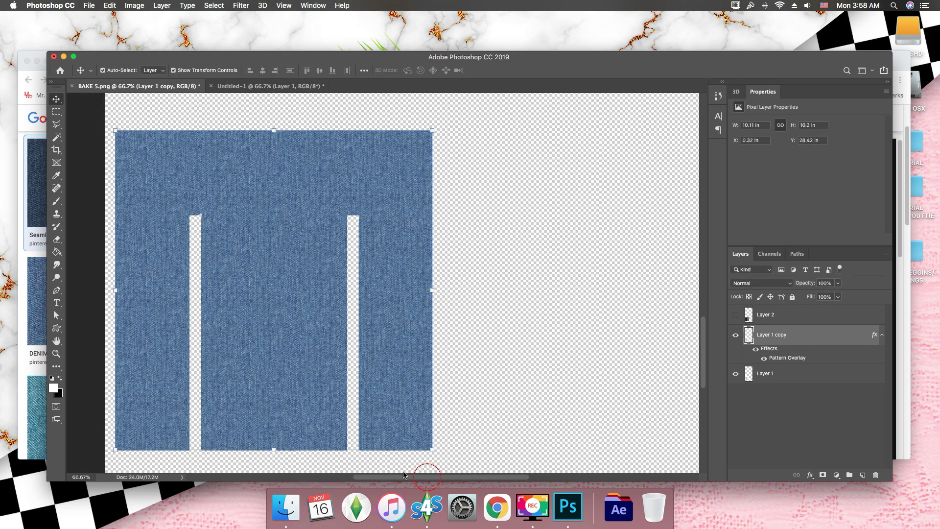
right_click(749, 341)
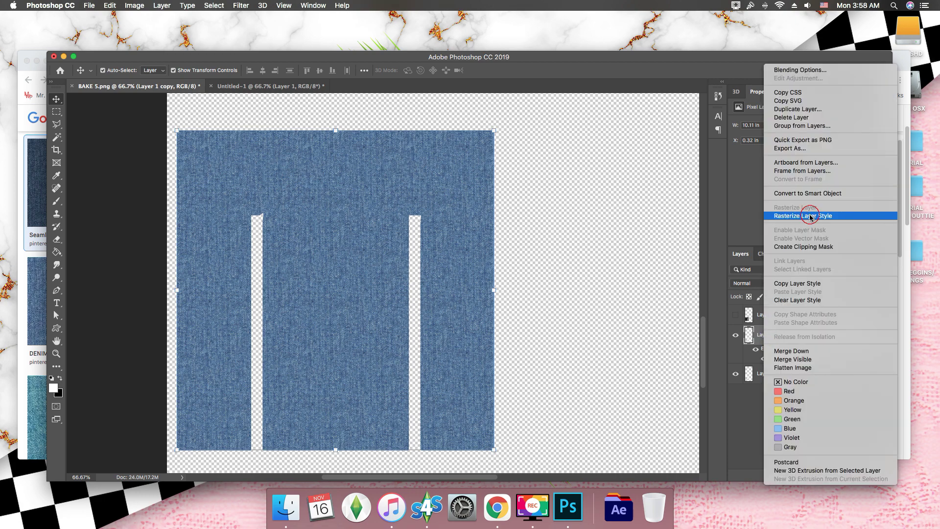
click(788, 212)
Try the Color Burn blend mode on Layer 1 copy and preview it with Layer 2 shown.
click(762, 284)
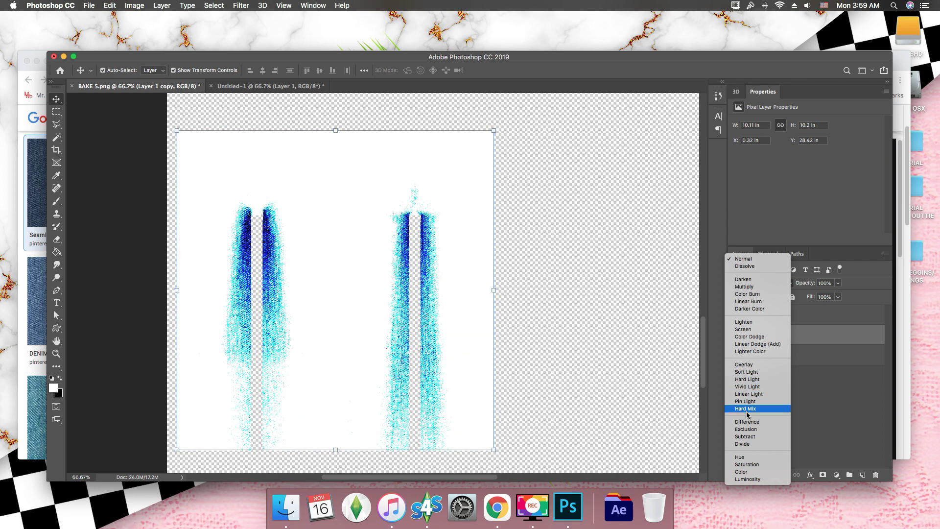
click(748, 294)
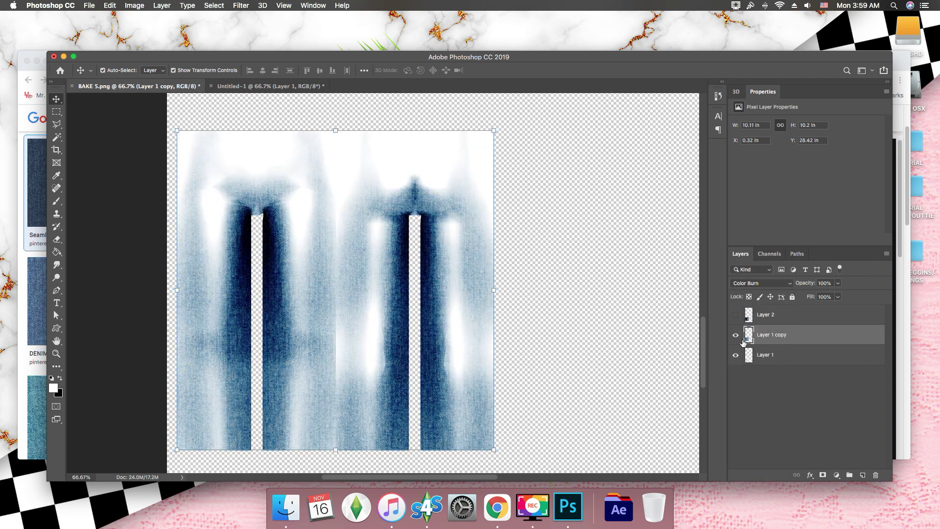
click(735, 315)
click(769, 314)
click(761, 283)
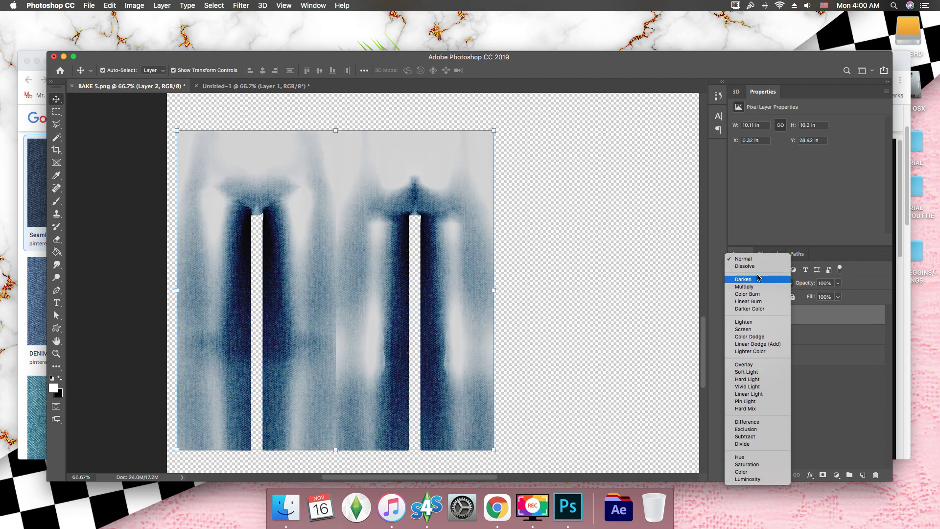
click(748, 294)
click(762, 339)
click(736, 315)
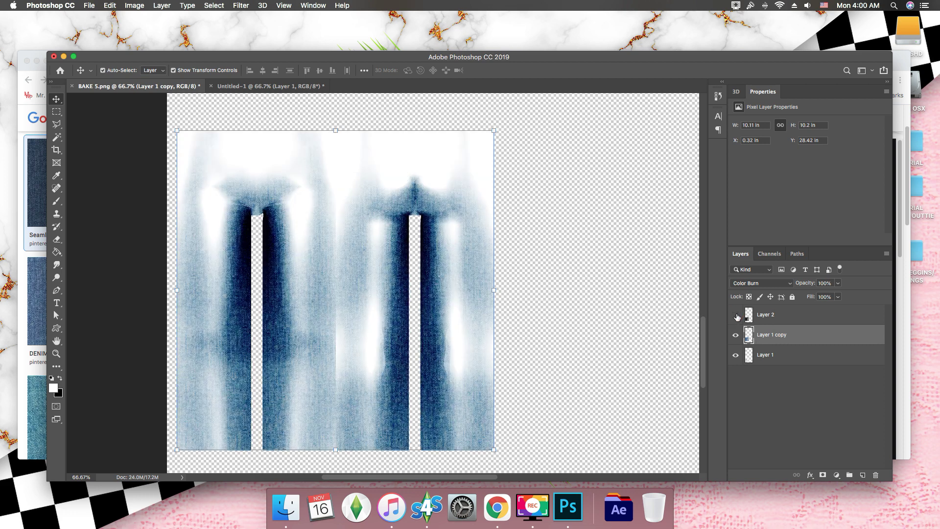
Set the blend mode of Layer 1 copy to Multiply, and make Layer 2 the active, visible layer.
click(762, 283)
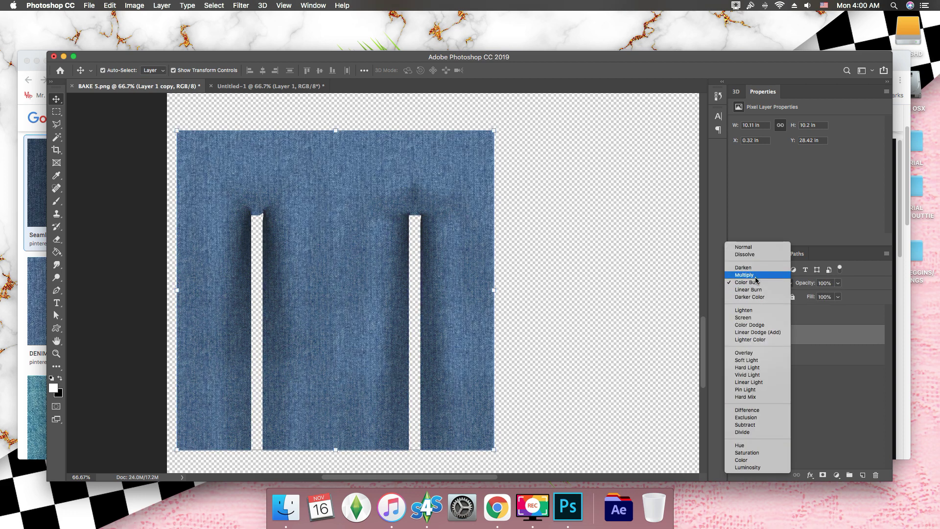
click(759, 275)
click(780, 314)
click(736, 315)
Try the Soft Light blend mode on Layer 2 and compare the denim with and without it.
click(761, 283)
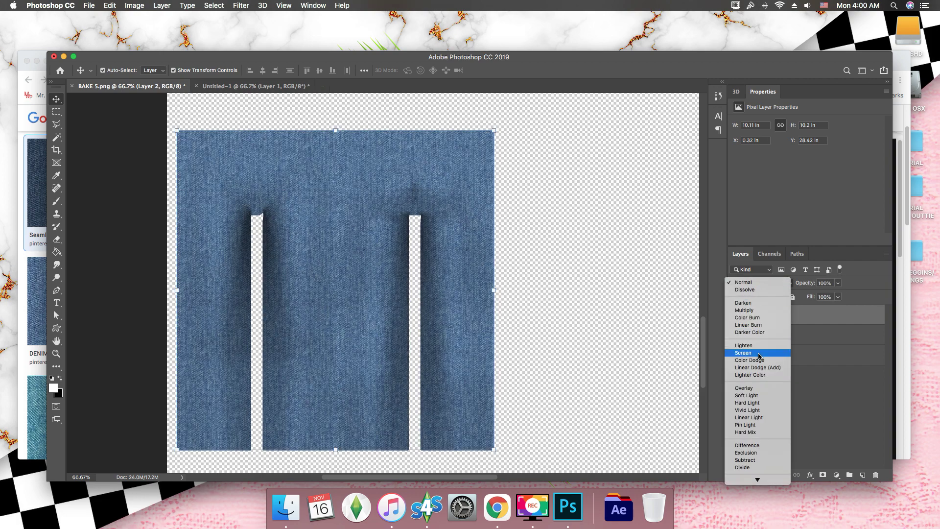
click(758, 395)
click(736, 315)
click(735, 315)
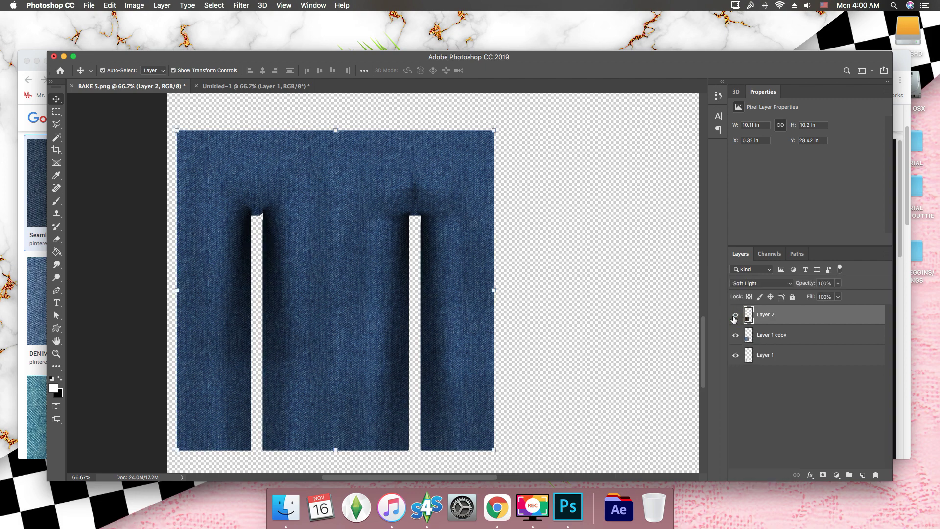
click(736, 315)
click(735, 315)
Set Layer 2's blend mode to Color and toggle its visibility to compare the result.
click(762, 285)
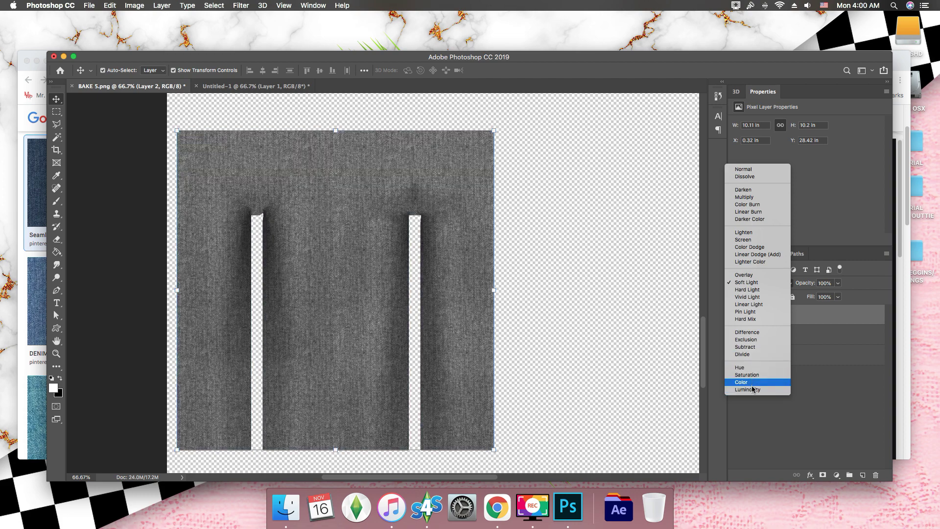
click(753, 382)
click(736, 316)
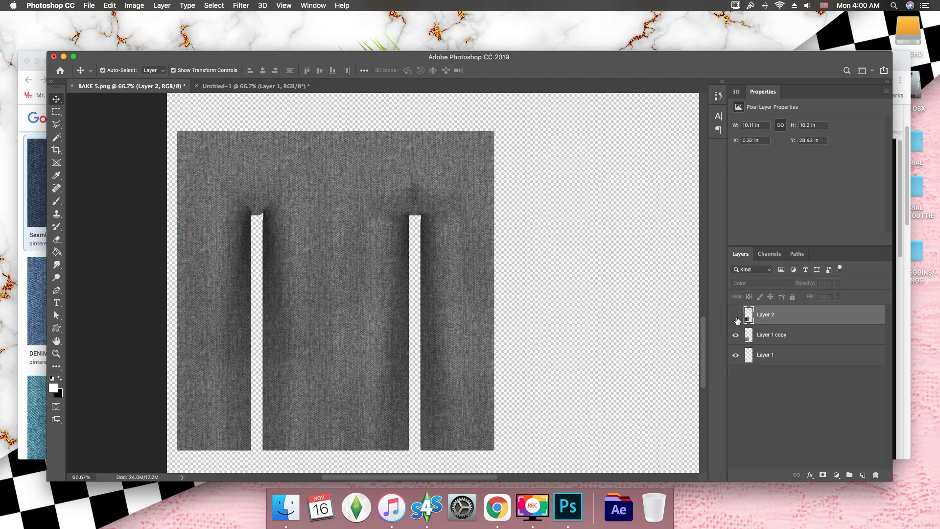
click(736, 316)
click(736, 316)
click(736, 316)
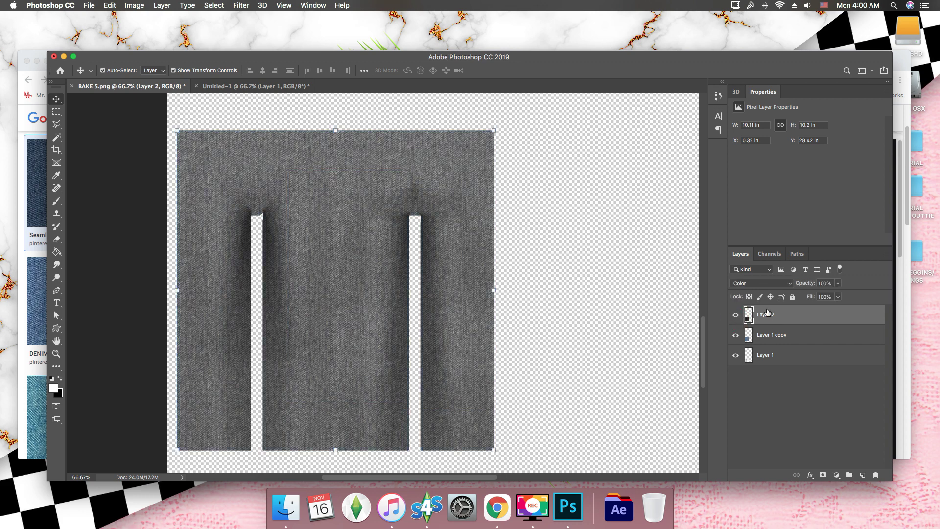
click(736, 316)
Duplicate Layer 2, set the copy's blend mode to Soft Light, and hide the copy to compare.
drag(805, 311, 864, 474)
click(745, 284)
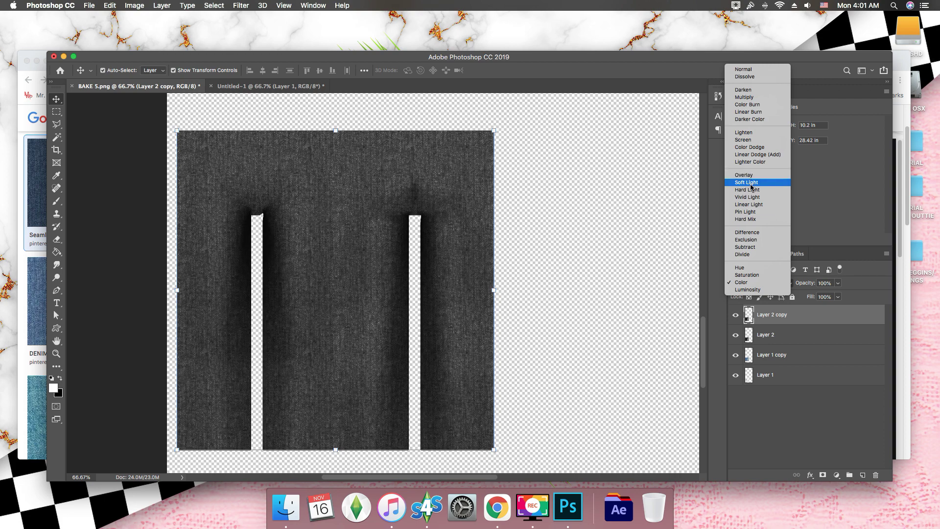
click(748, 182)
click(736, 314)
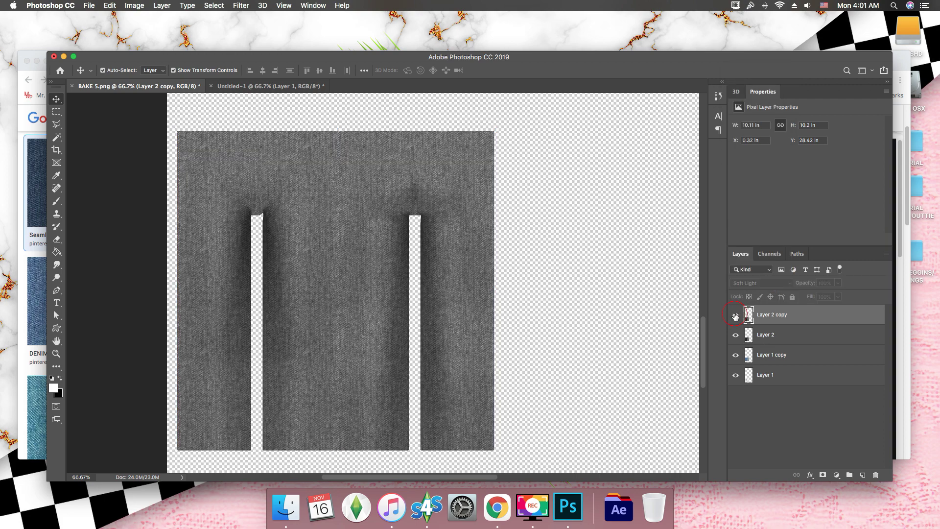
Show Layer 2 copy again, make Layer 1 copy active, and toggle its visibility to compare the shading.
click(736, 314)
click(784, 355)
click(737, 356)
click(736, 355)
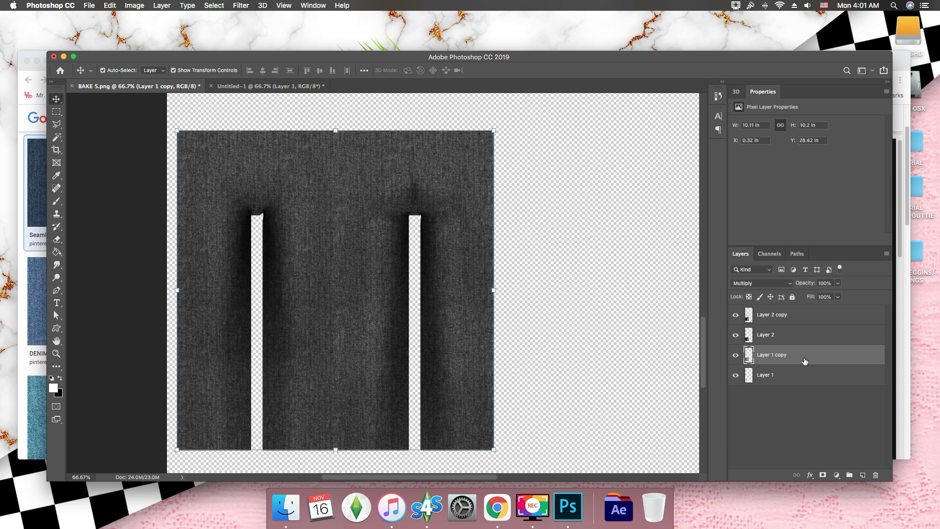
Add a Gradient Map adjustment layer directly above Layer 2 copy and reverse its gradient.
click(803, 317)
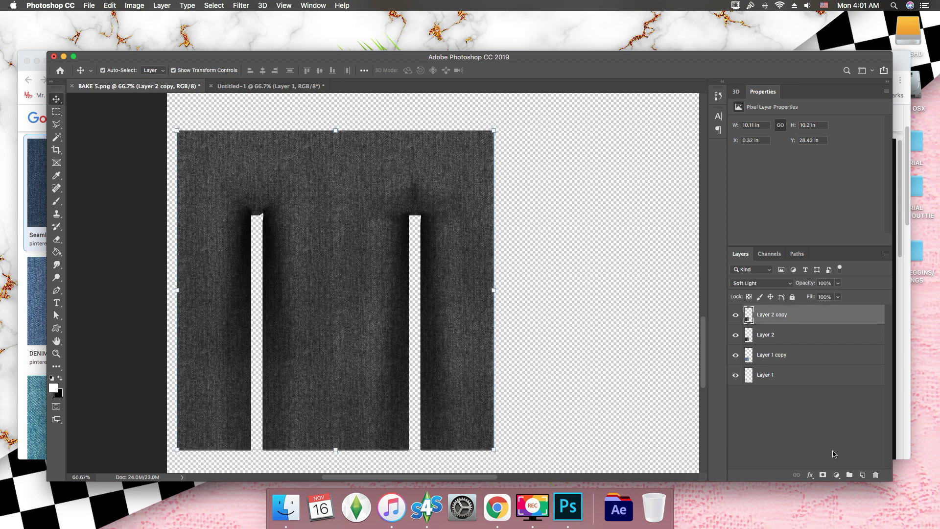
click(837, 475)
click(853, 447)
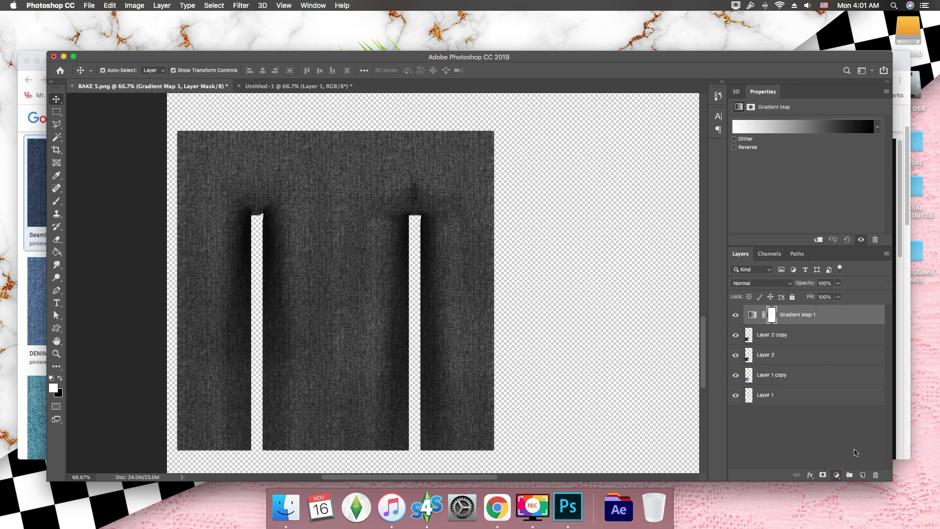
click(745, 148)
Edit the map's gradient, recolouring the white stop to crimson bd0948 and adding a matching stop at 56%.
click(789, 128)
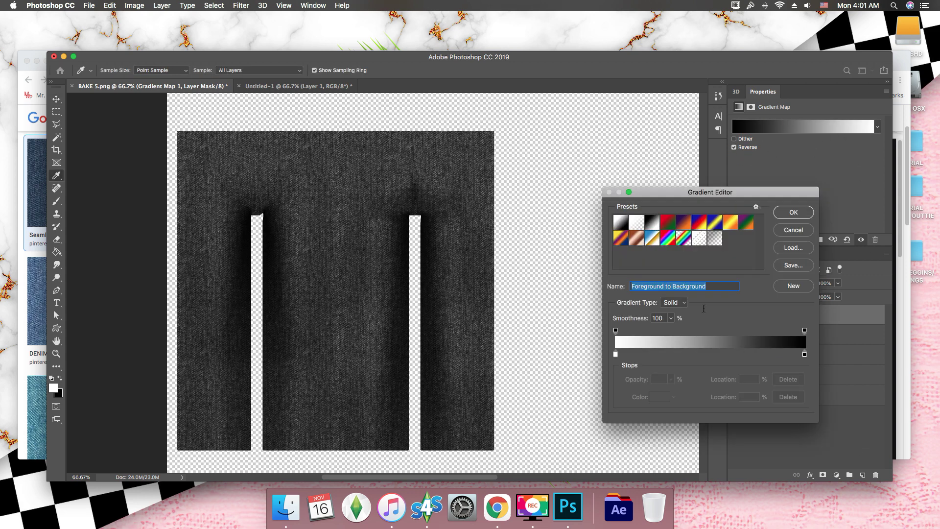
click(805, 355)
click(616, 355)
double_click(616, 354)
click(671, 270)
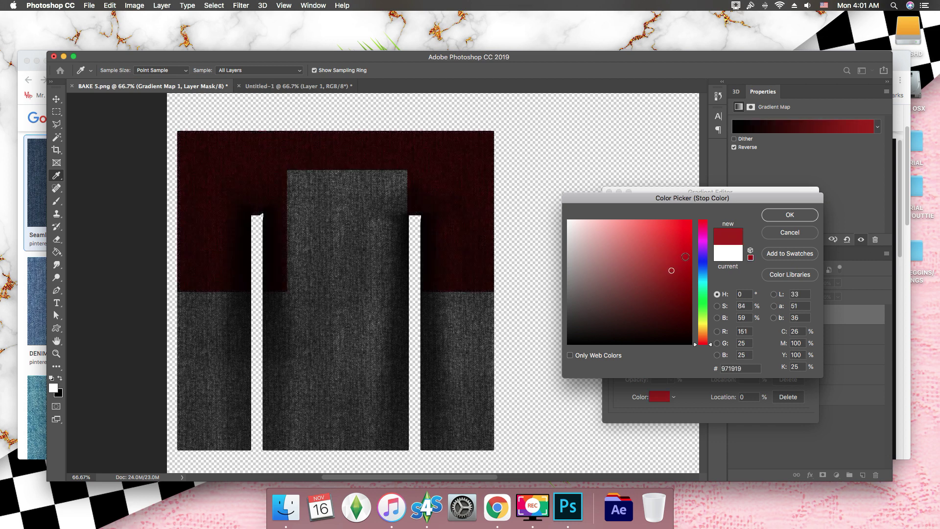
click(696, 248)
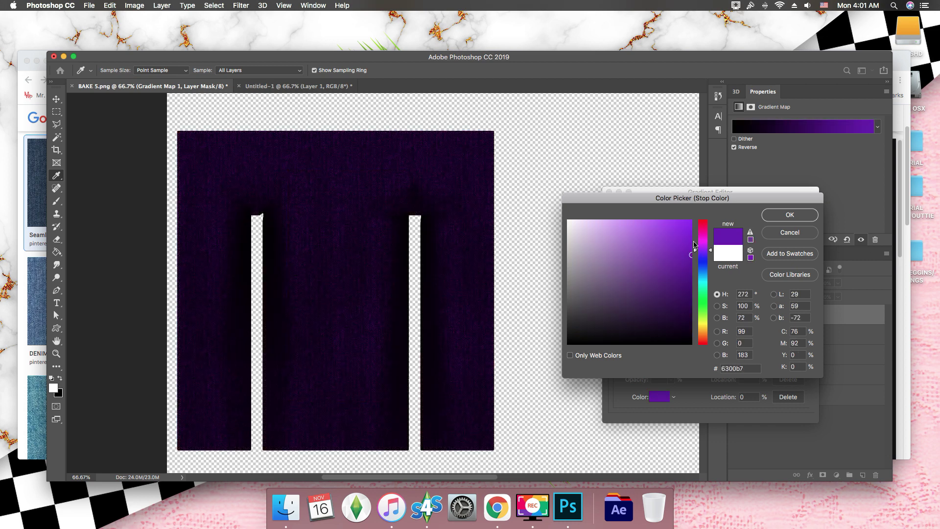
drag(703, 240, 706, 229)
click(790, 214)
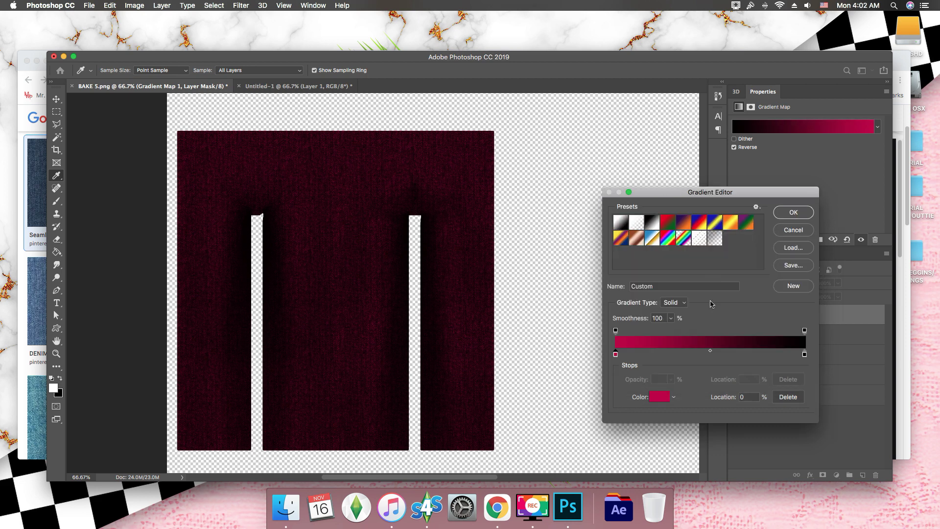
click(670, 355)
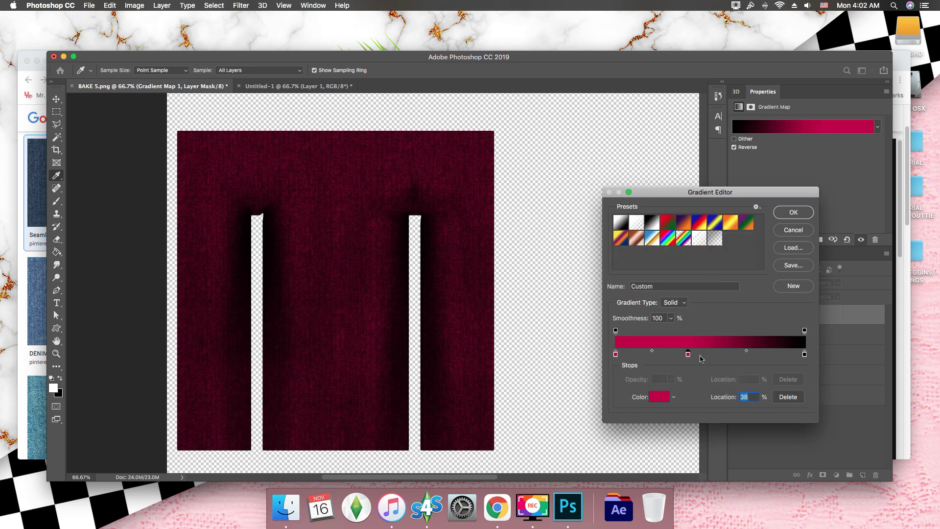
drag(702, 359, 724, 359)
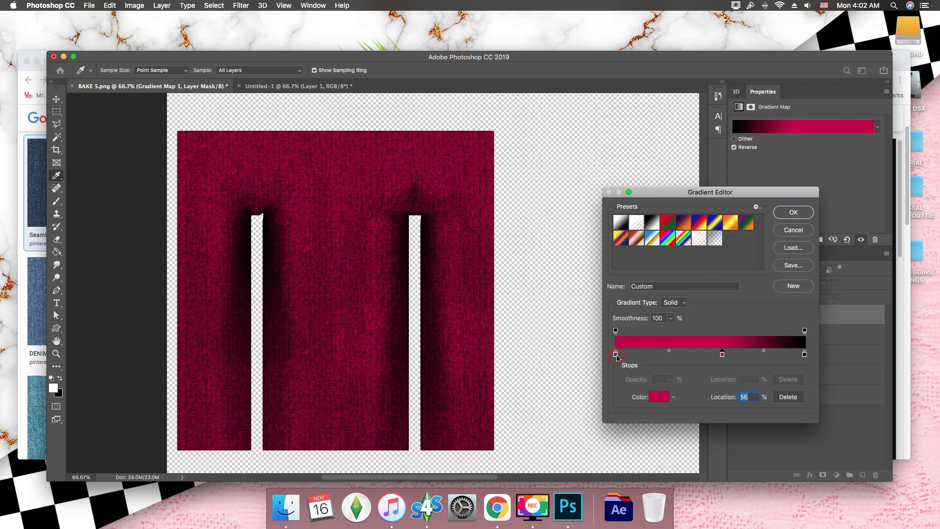
Move the gradient's first crimson stop to 11% and recolour it light pink.
drag(616, 355, 633, 357)
click(638, 355)
double_click(637, 355)
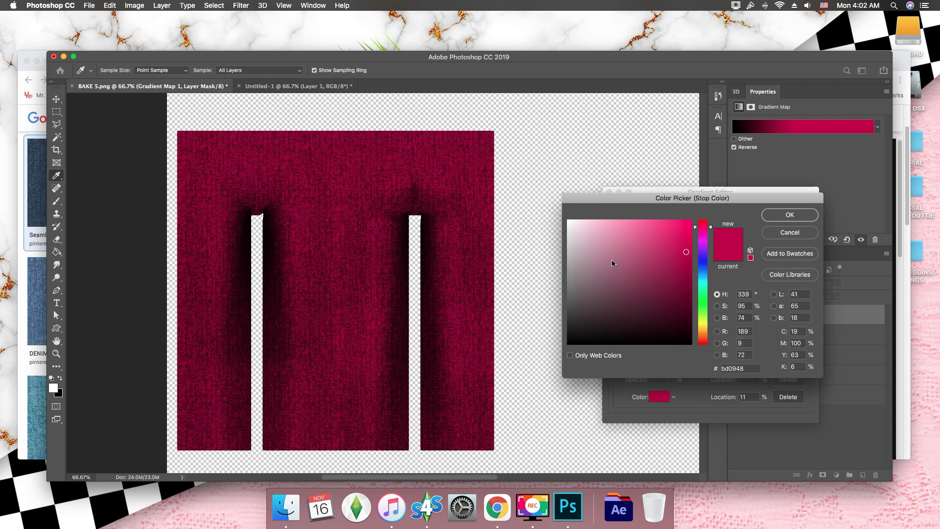
drag(612, 260, 600, 223)
click(802, 219)
Recolour the gradient's crimson stop at 56% to denim blue 5a91ca.
mouse_move(722, 355)
mouse_down()
mouse_move(704, 357)
mouse_move(750, 360)
mouse_move(723, 357)
mouse_up()
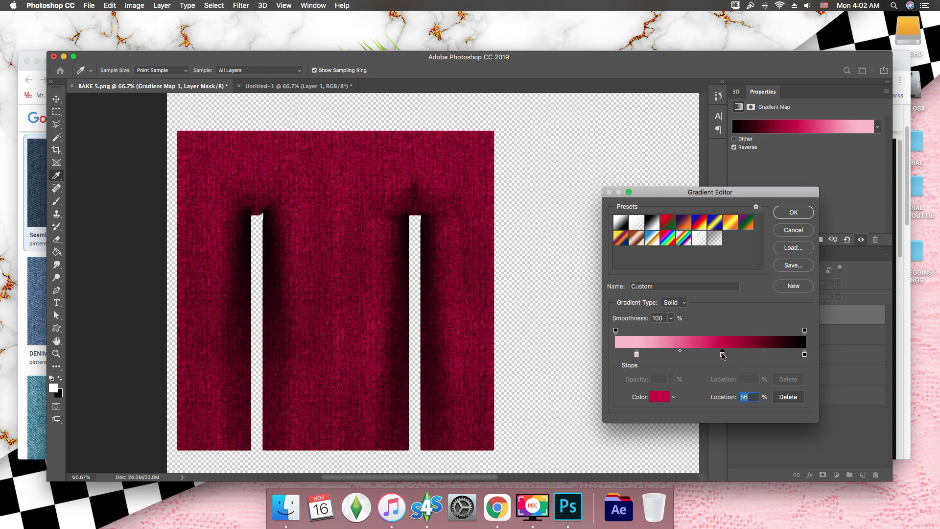
double_click(722, 355)
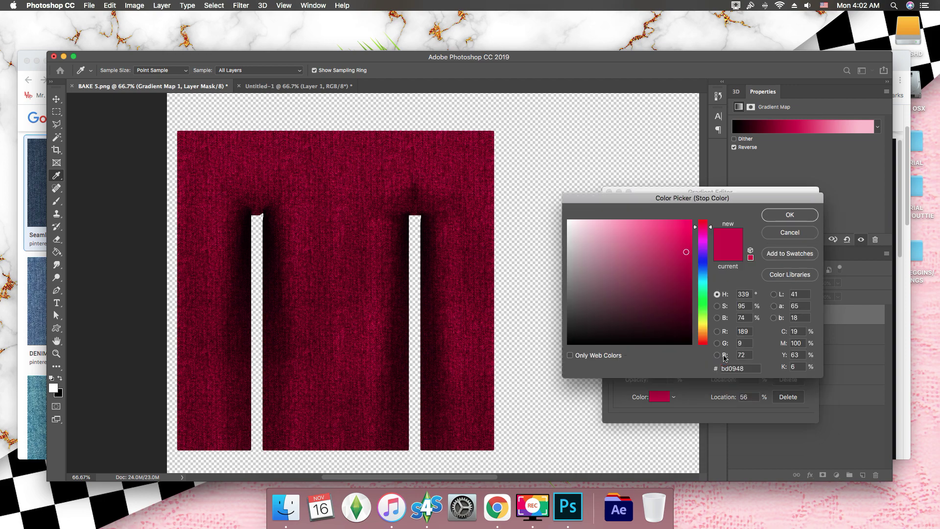
click(701, 264)
drag(706, 273, 706, 271)
drag(656, 243, 637, 237)
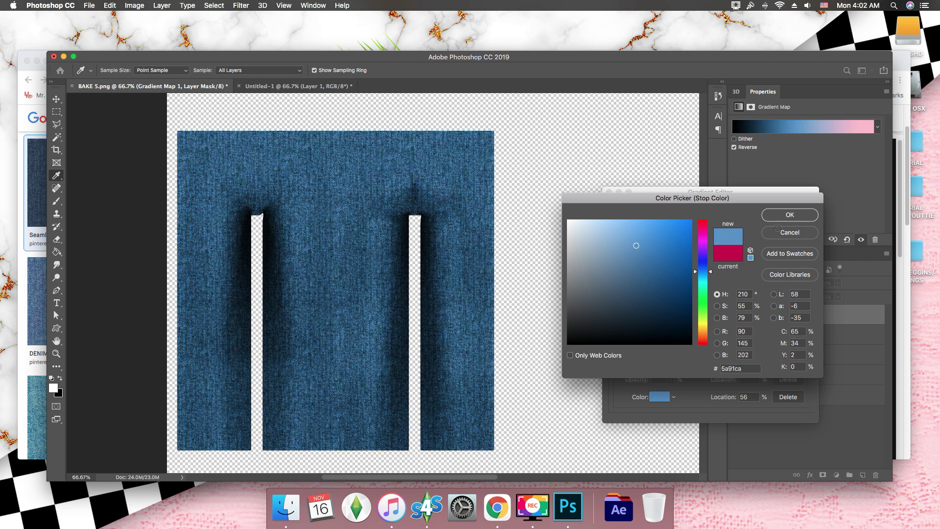
click(803, 219)
Remove the light pink stop from the gradient and apply the edited gradient.
drag(639, 358, 640, 367)
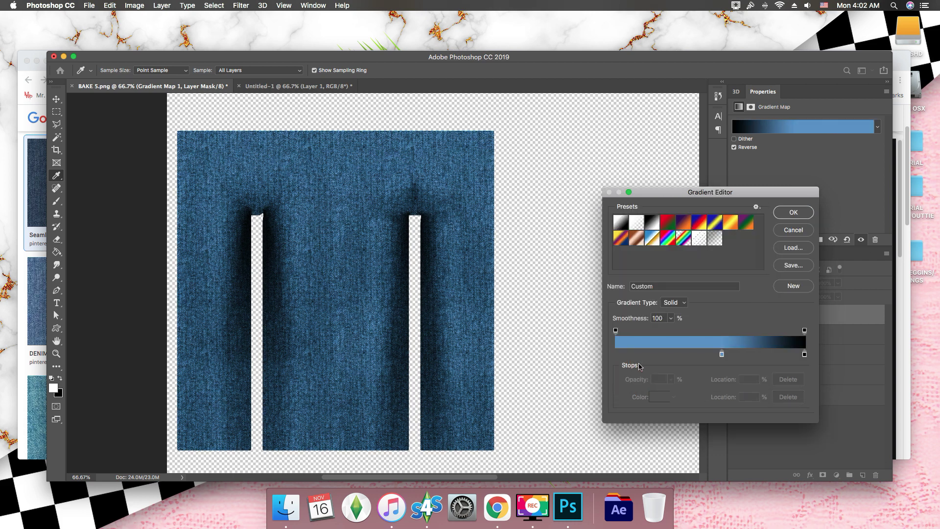
click(792, 213)
key(v)
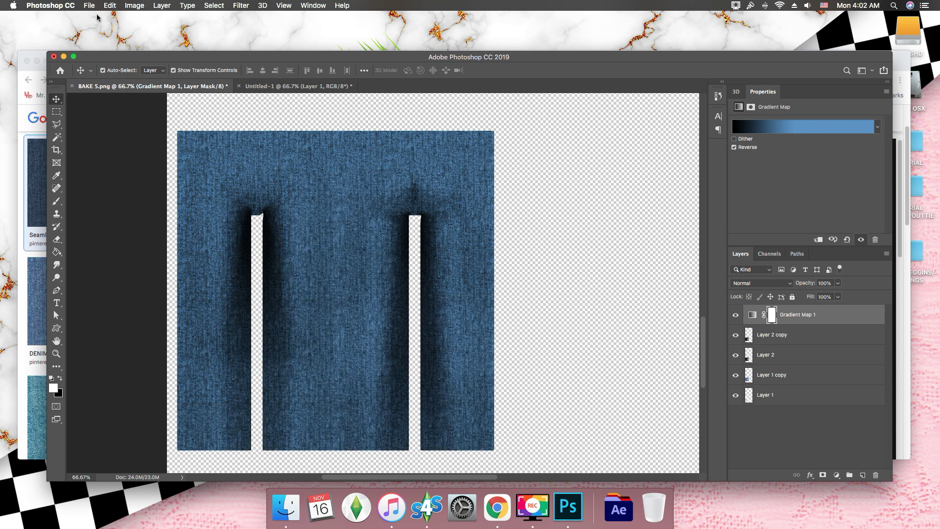
Save the texture as a PNG named BAKE EDIT 1 in the SIMPLE LEGGINS/JEGGINGS folder.
click(89, 5)
click(103, 111)
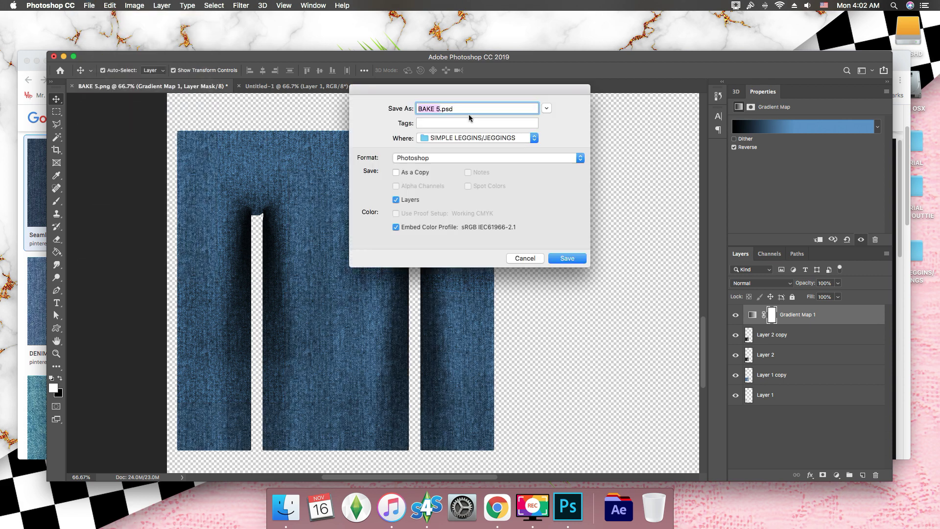
text(BAKE EDIT 1)
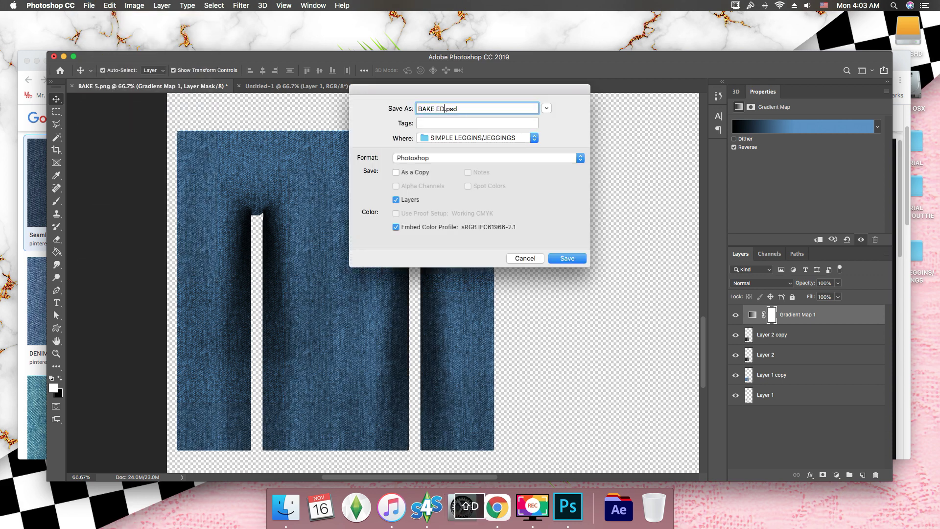
click(539, 159)
click(514, 296)
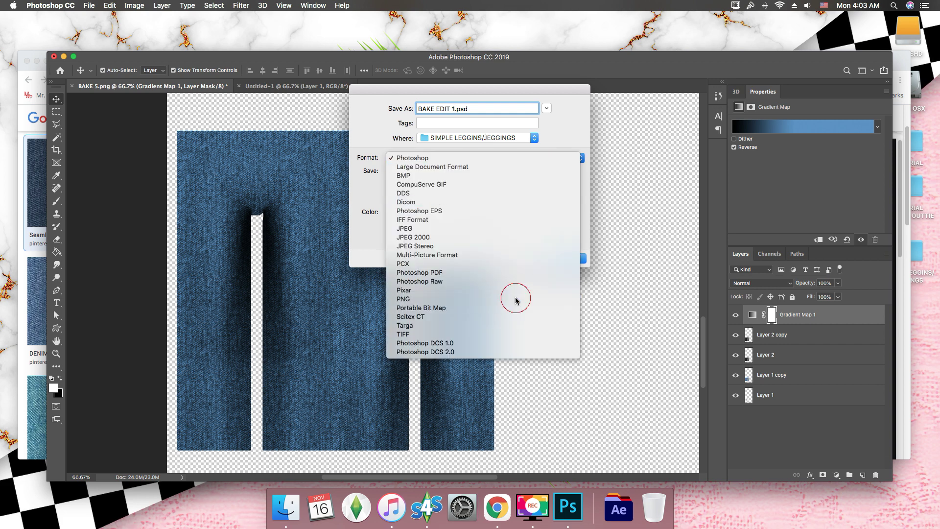
click(567, 258)
click(530, 217)
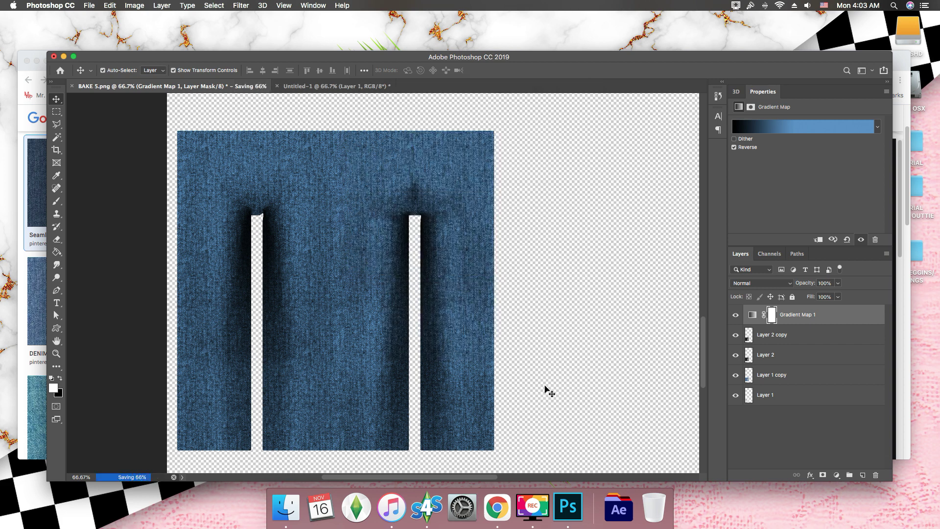
Switch to Sims 4 Studio, import the saved denim PNG as a third swatch's diffuse texture, and inspect the leggings from behind.
click(427, 507)
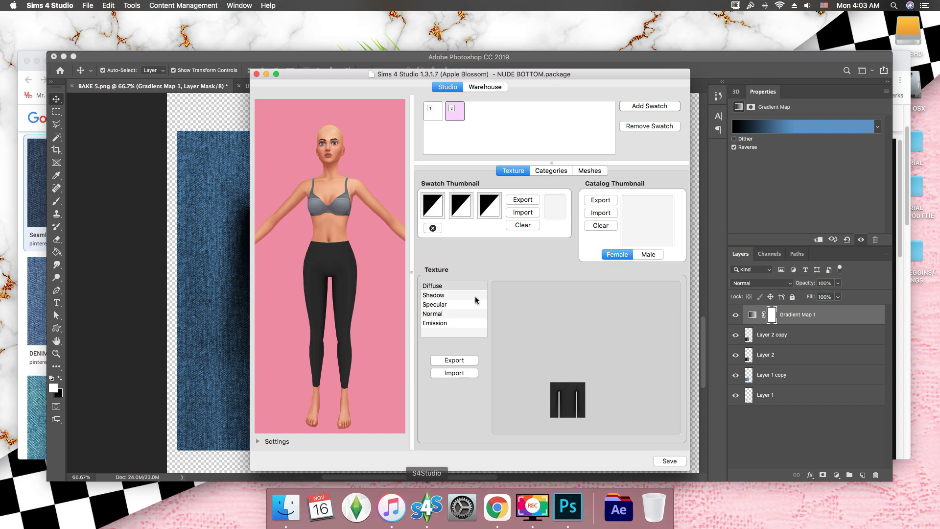
click(450, 373)
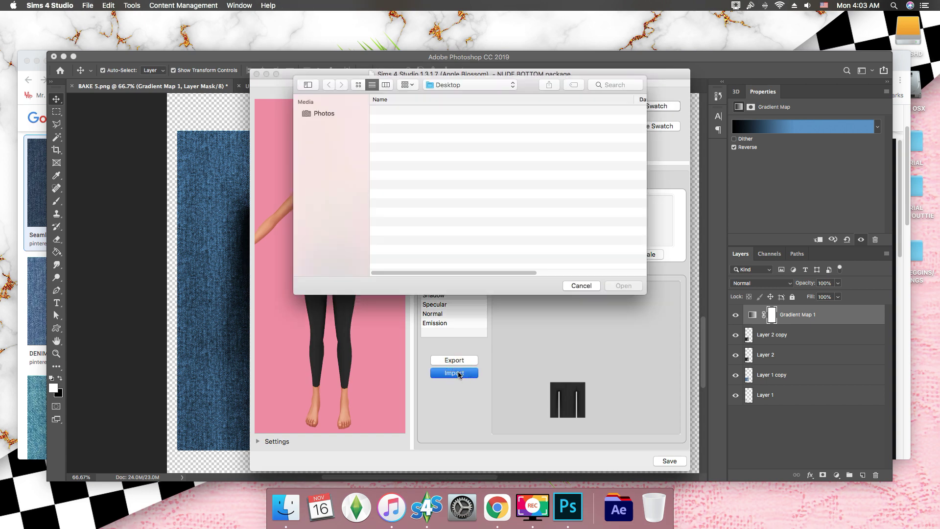
click(443, 120)
click(625, 286)
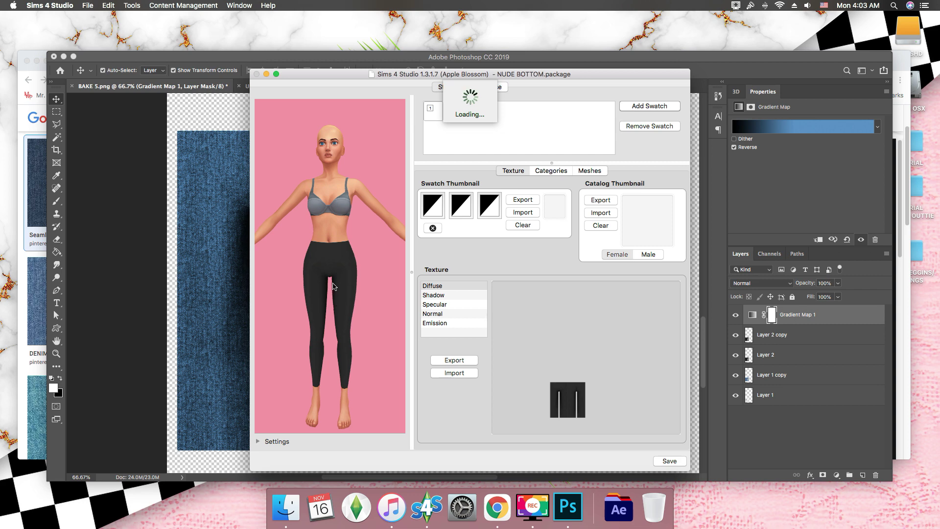
drag(304, 340, 341, 348)
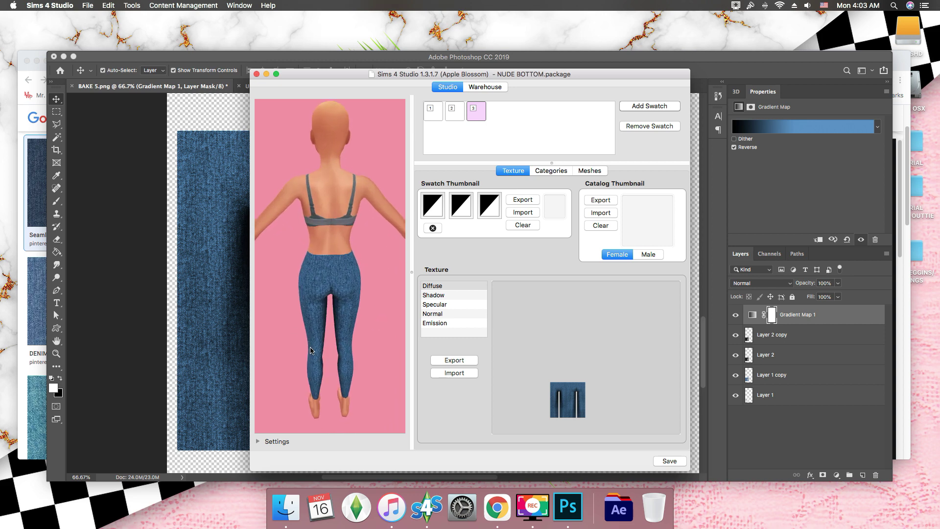
drag(390, 358, 294, 316)
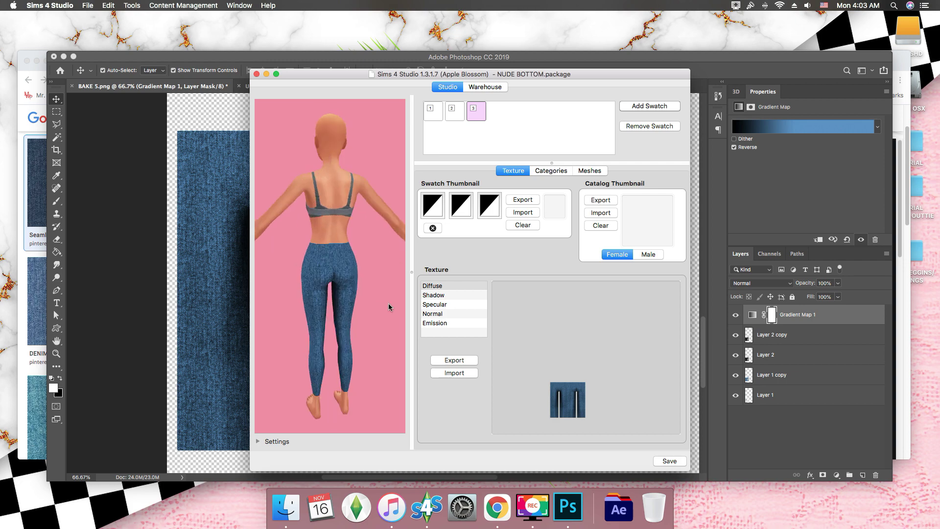
Switch to Photoshop, hide Gradient Map 1 and Layer 2, and add a new empty layer above them.
key(super+Tab)
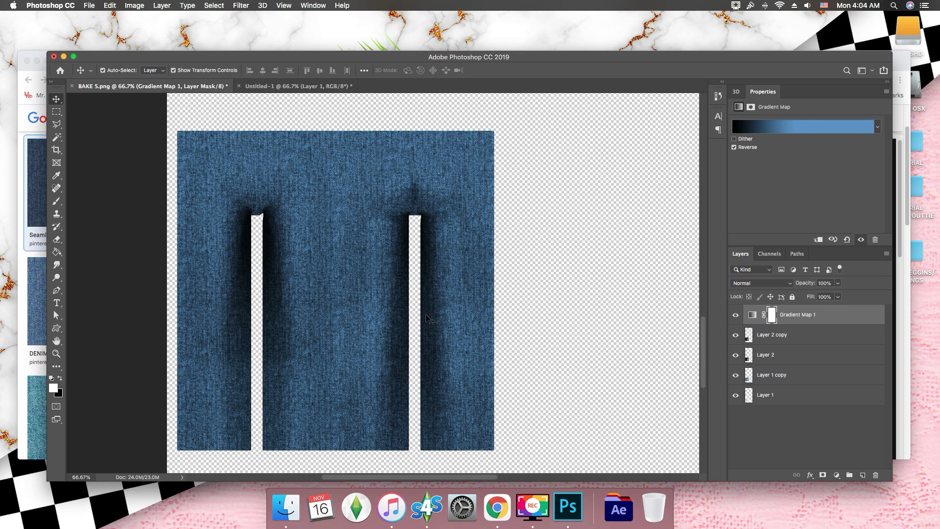
click(737, 316)
click(735, 335)
click(736, 335)
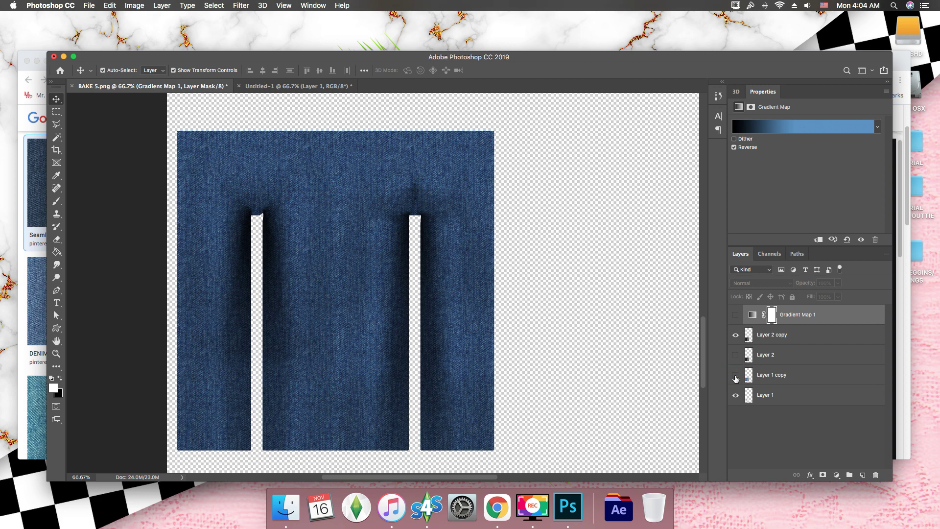
click(736, 376)
click(736, 376)
click(863, 476)
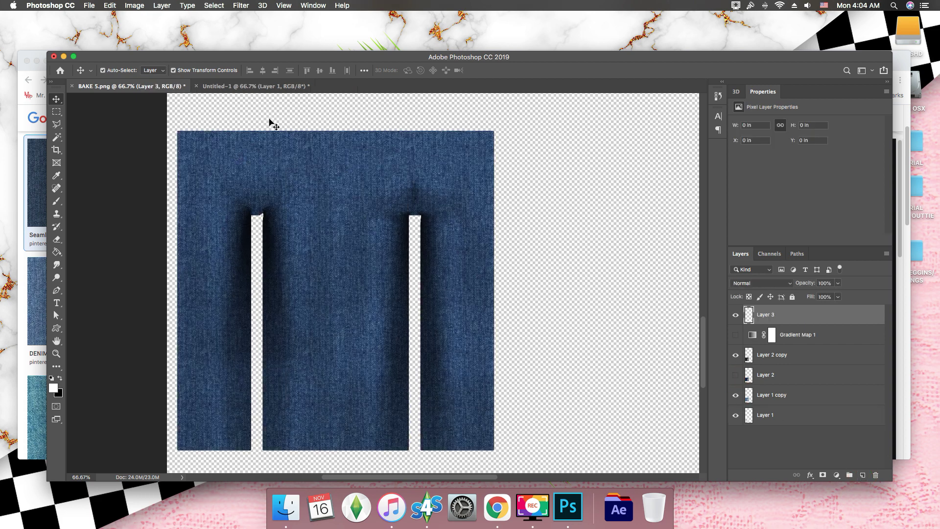
click(751, 6)
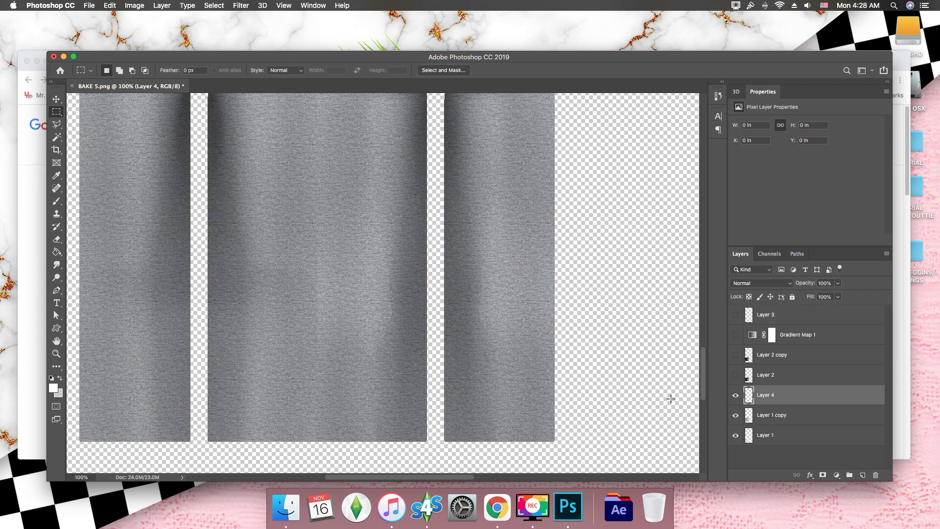
On Layer 4, fill a strip about 10.53 in wide and 0.67 in high across the leg hems with white.
drag(562, 444, 67, 414)
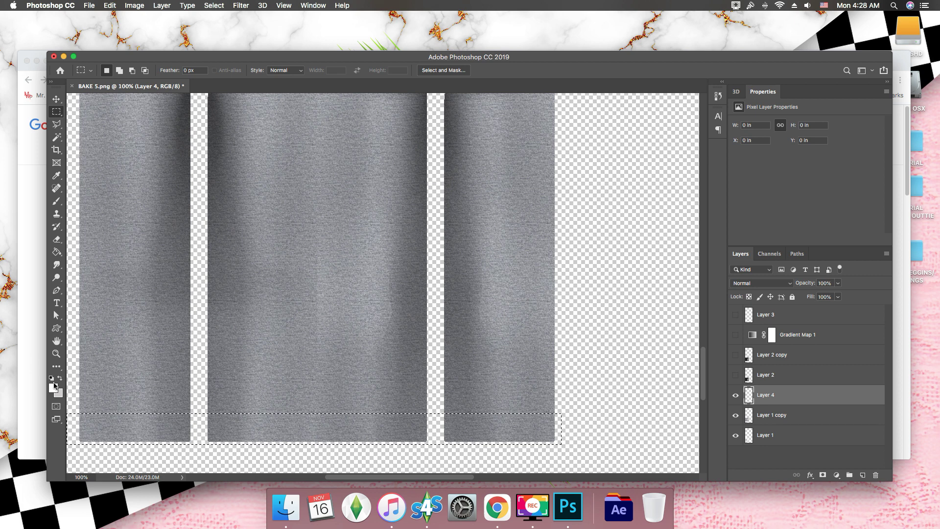
click(56, 251)
click(230, 437)
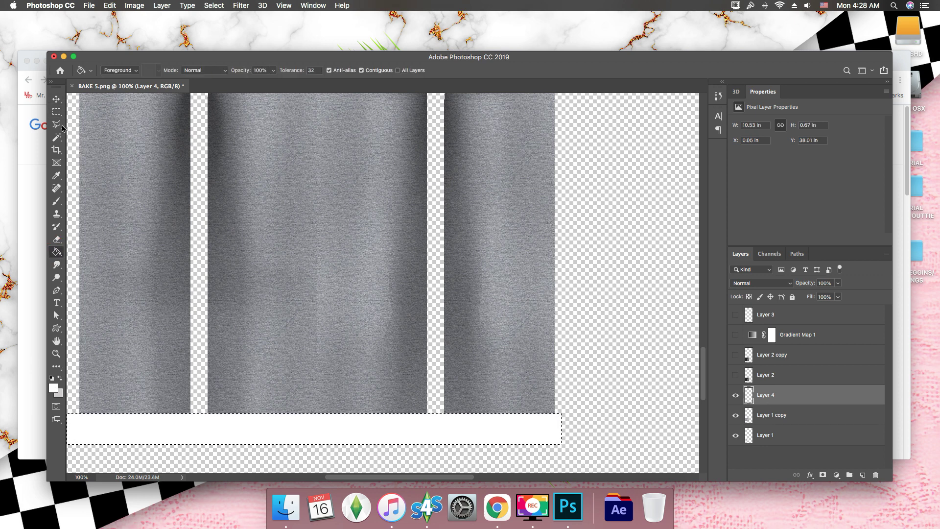
On Layer 4, select a thin strip across the full width of the waistband and fill it with white.
key(m)
scroll(476, 231, up, 3)
drag(579, 143, 45, 158)
right_click(295, 158)
key(Escape)
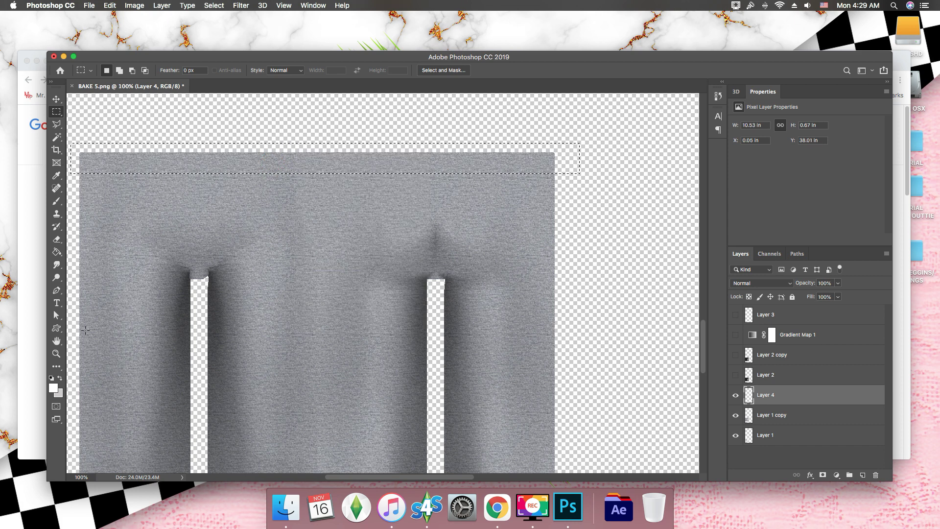
click(56, 251)
click(103, 157)
key(m)
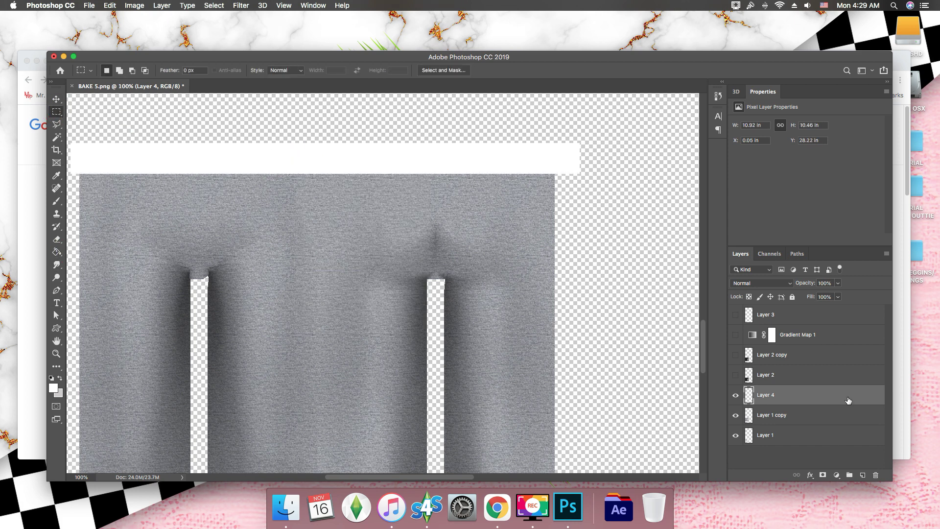
Apply a Pattern Overlay to Layer 4 using the dark pattern with vertical ribbing.
double_click(843, 395)
click(465, 236)
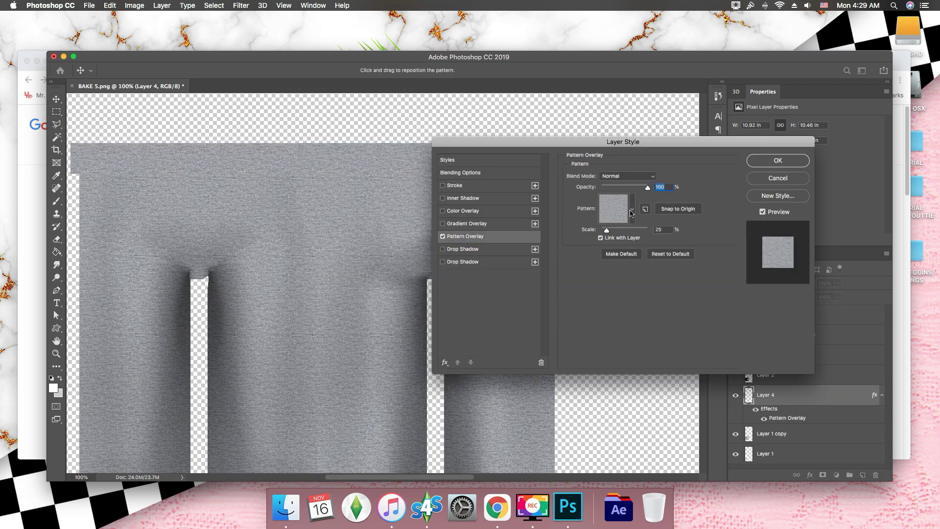
click(632, 209)
click(582, 253)
scroll(657, 283, up, 2)
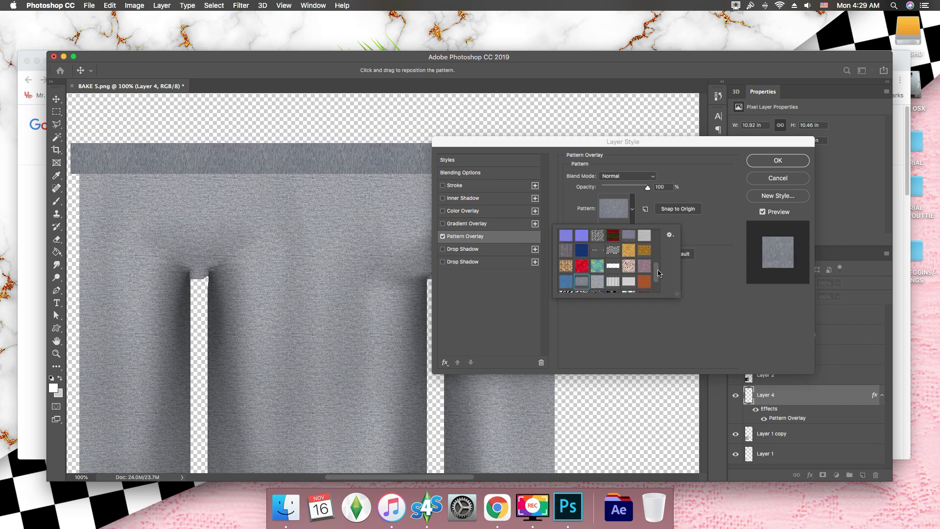
click(568, 258)
click(779, 161)
click(778, 161)
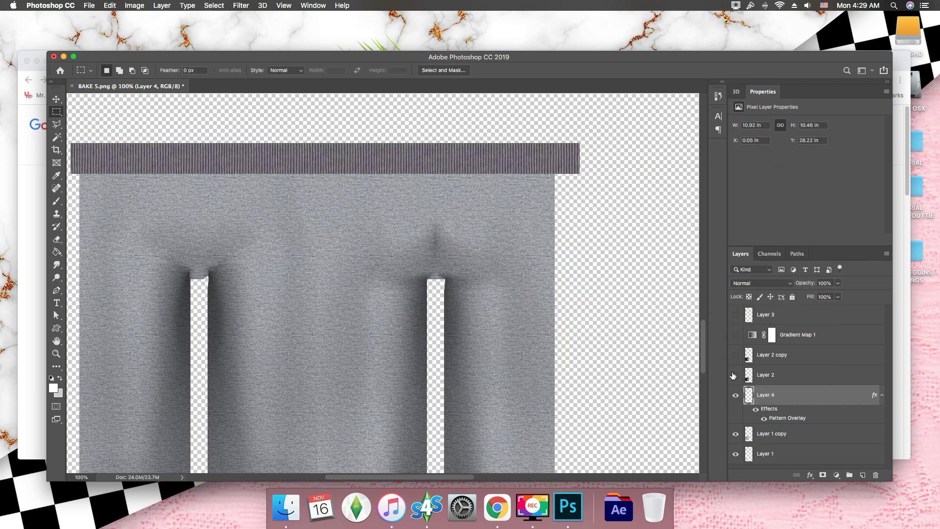
Rasterize Layer 4's pattern overlay, and preview the artwork with Gradient Map 1 shown before hiding that adjustment again.
right_click(793, 396)
click(855, 216)
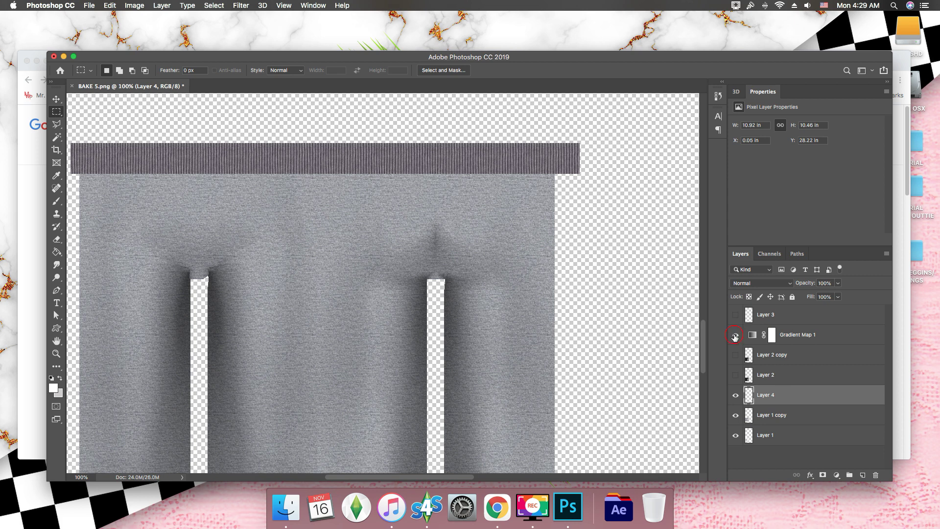
click(735, 335)
click(736, 335)
Duplicate Layer 4 and give the copy a Color Overlay in a dark gray sampled from the leggings fabric.
drag(859, 396, 863, 475)
double_click(846, 396)
click(463, 211)
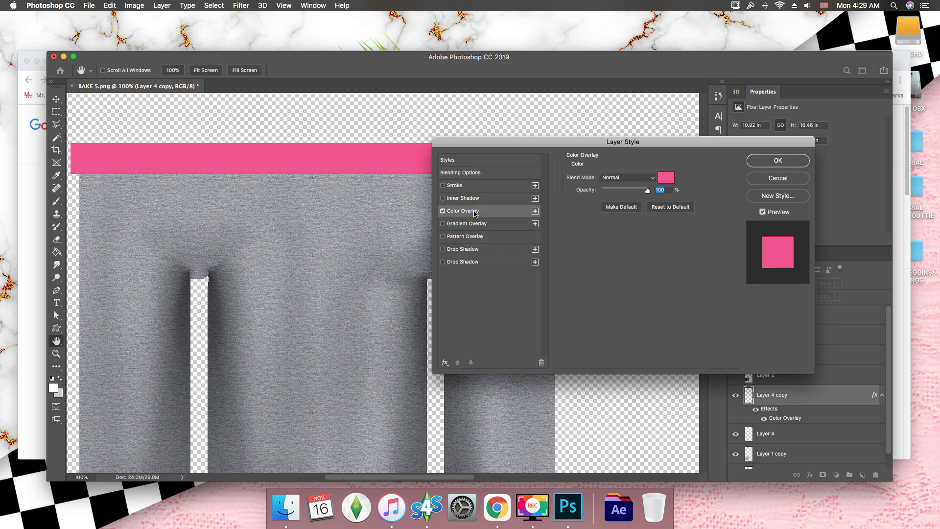
click(671, 181)
click(387, 298)
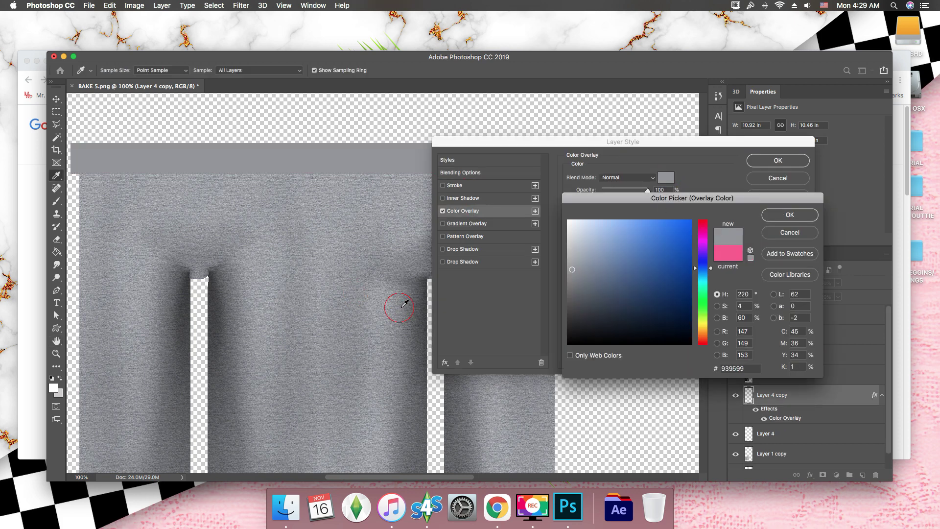
click(425, 308)
click(425, 308)
click(406, 311)
click(406, 314)
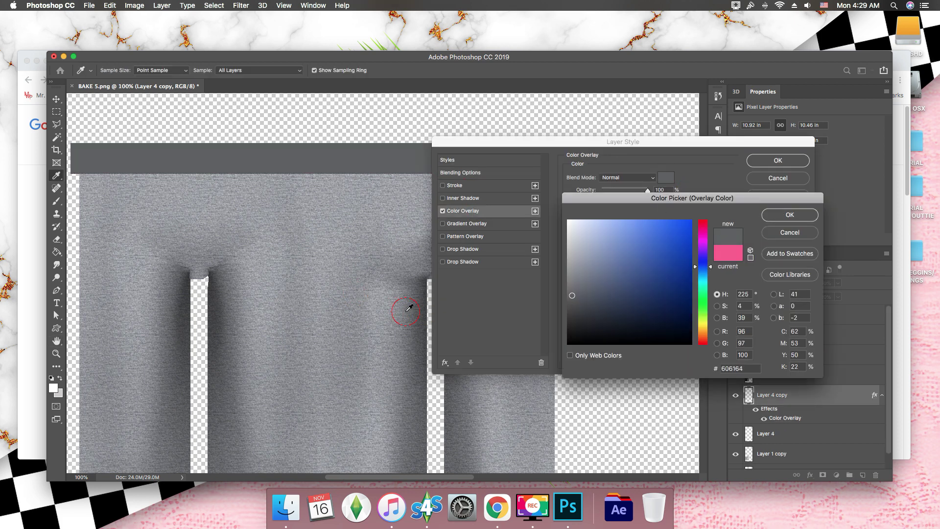
click(408, 316)
click(784, 215)
click(778, 161)
Rasterize the layer style of Layer 4 copy, blend it in Color mode and merge it down into Layer 4.
key(m)
right_click(804, 395)
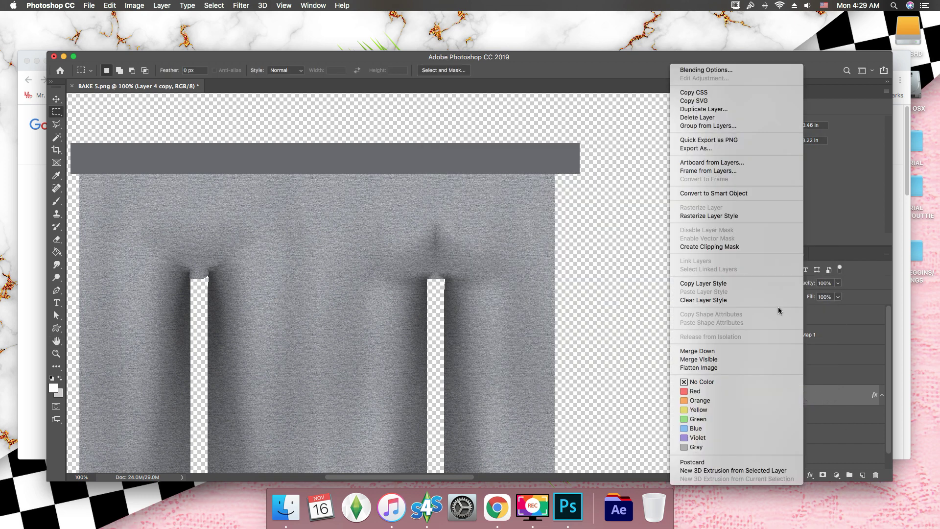
click(730, 217)
click(757, 286)
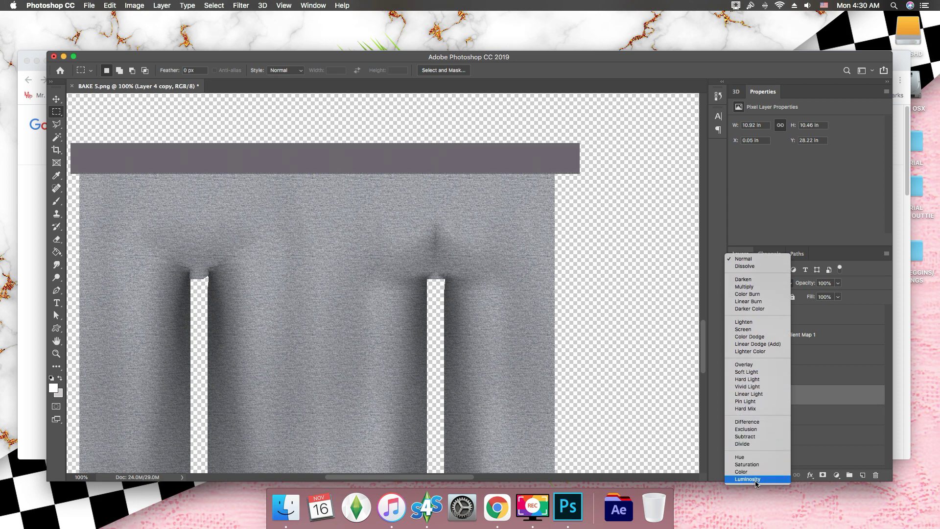
click(754, 473)
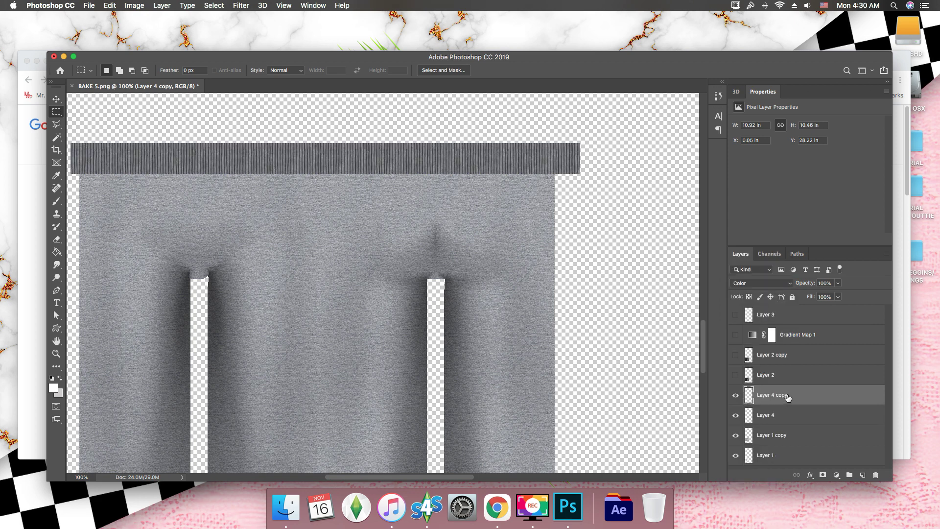
key(Delete)
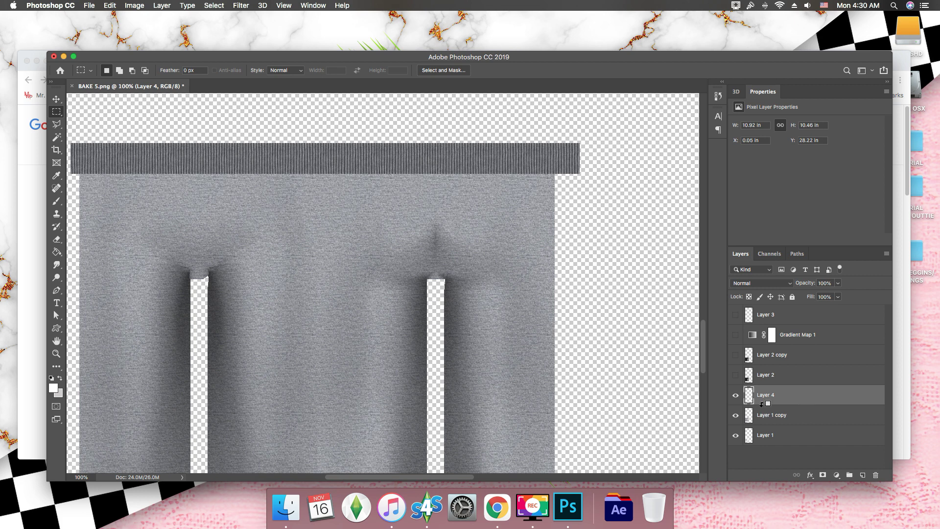
Clip Layer 4 to Layer 1 copy, with the Luminosity blend mode and 51% opacity.
click(760, 284)
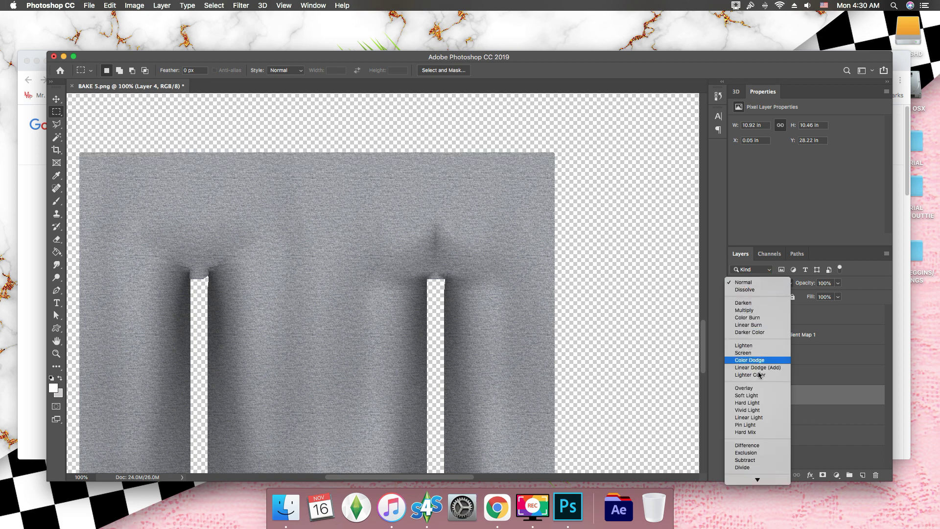
click(764, 479)
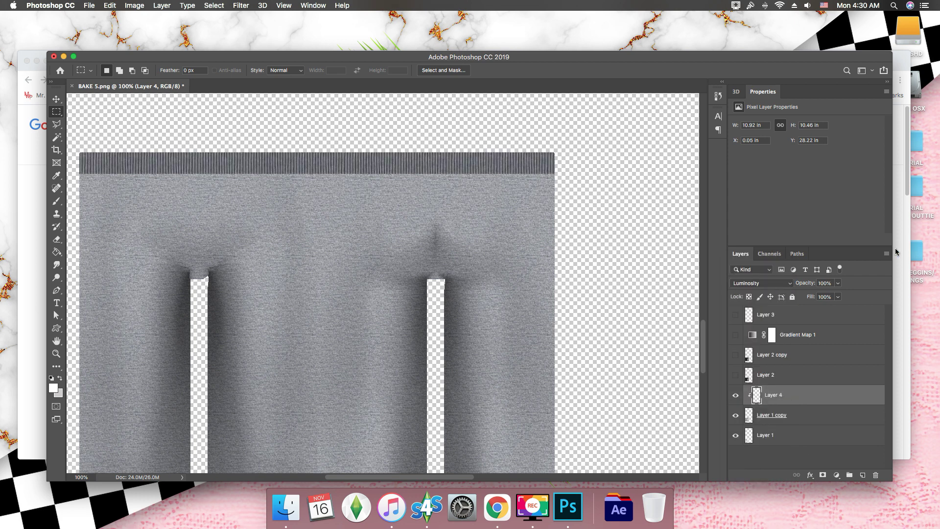
click(838, 283)
drag(816, 296, 815, 297)
Examine the ribbed waistband and leg hems on the gray leggings, both at full-canvas size and at 100%.
drag(704, 342, 703, 388)
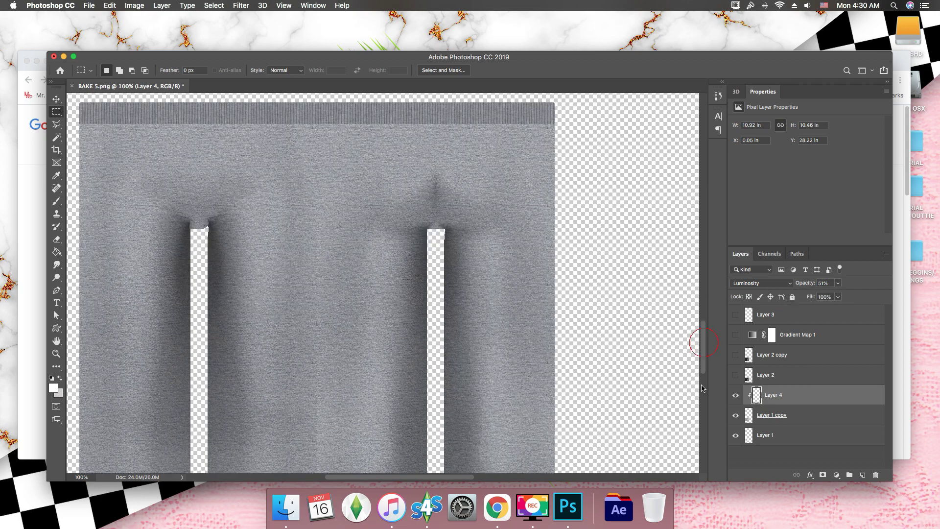
scroll(637, 318, down, 10)
scroll(612, 294, up, 10)
scroll(570, 272, down, 10)
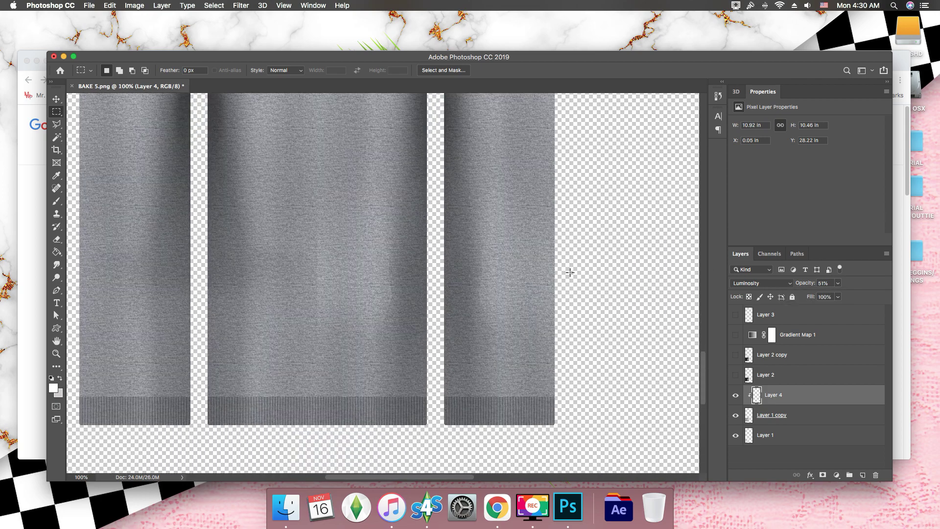
click(284, 6)
click(387, 97)
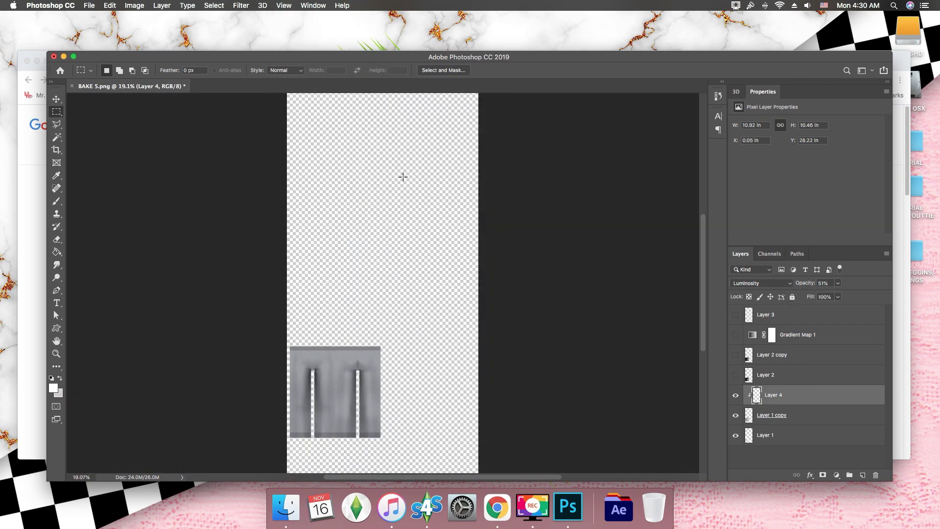
click(288, 6)
click(299, 79)
click(284, 6)
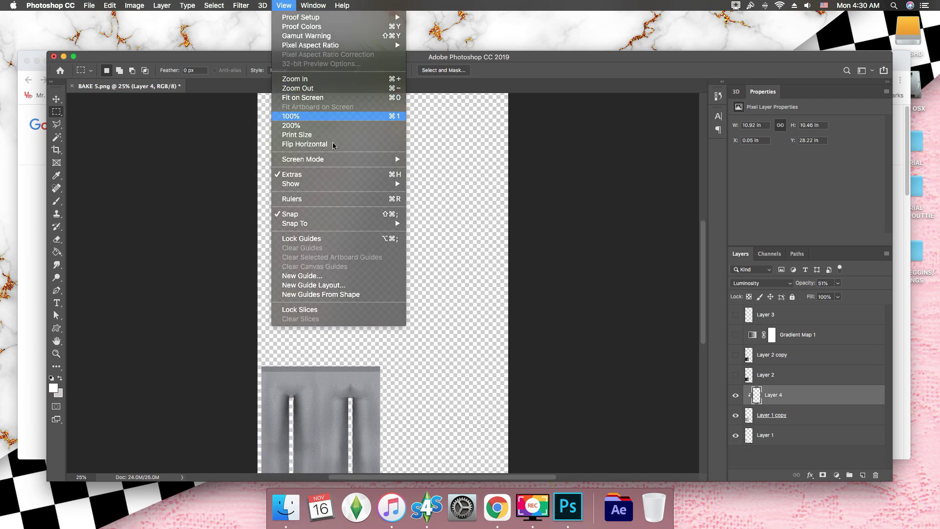
click(333, 116)
scroll(471, 445, left, 10)
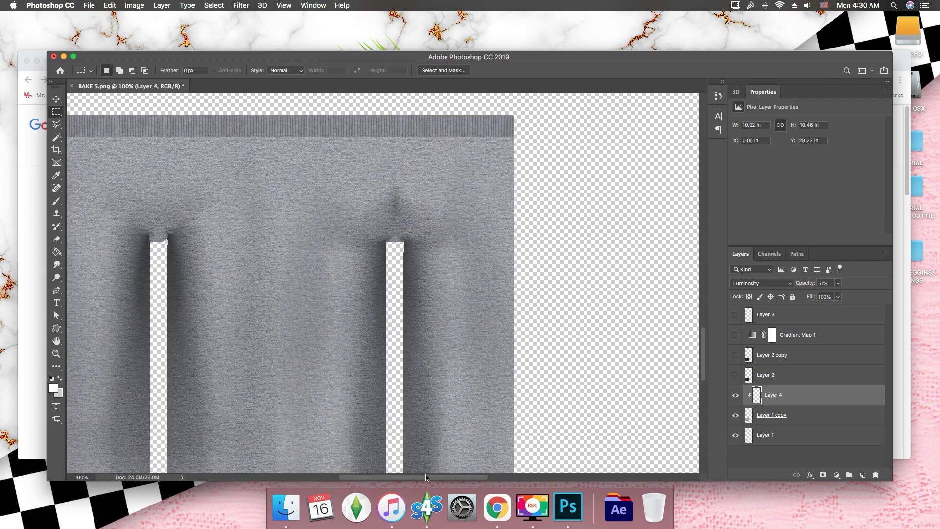
scroll(419, 443, down, 4)
scroll(419, 443, up, 5)
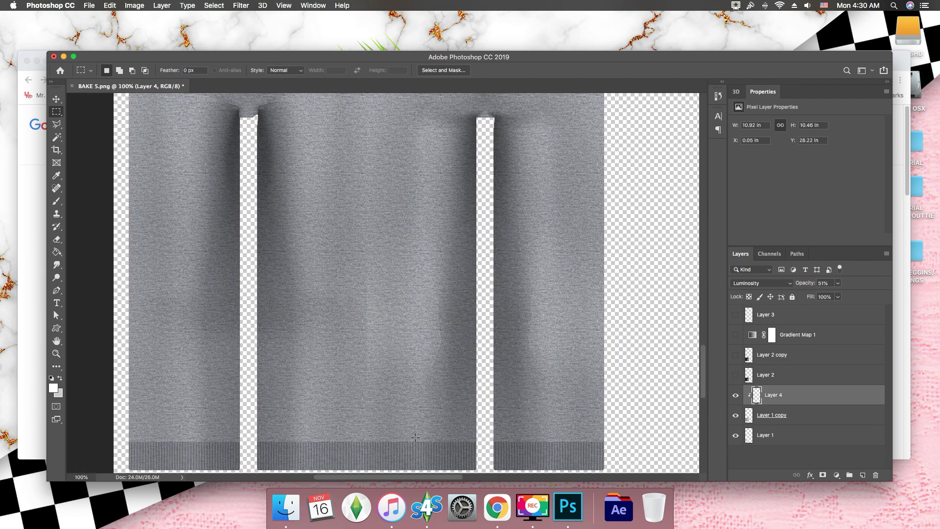
Save the texture as a PNG named BAKE EDIT 4 in the SIMPLE LEGGINS/JEGGINGS folder, using the large file size option.
click(89, 6)
click(105, 107)
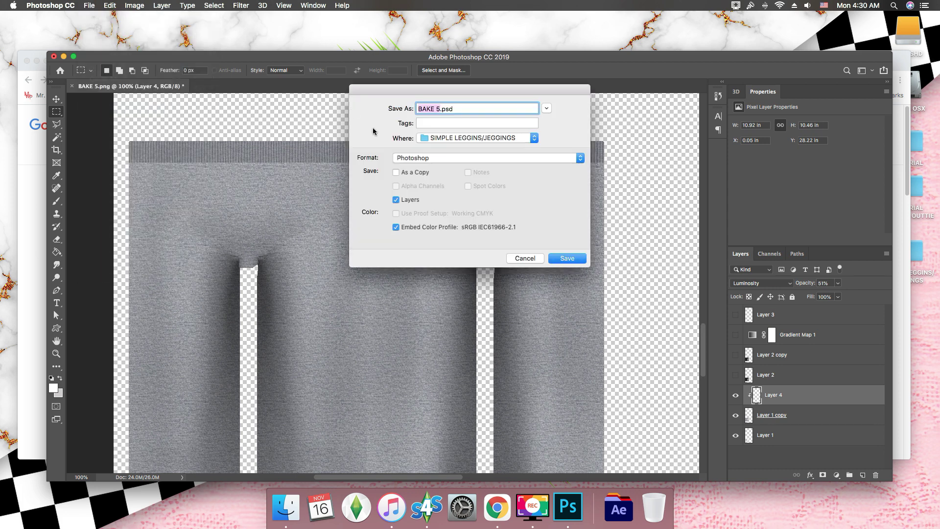
text(BAKE EDIT 4)
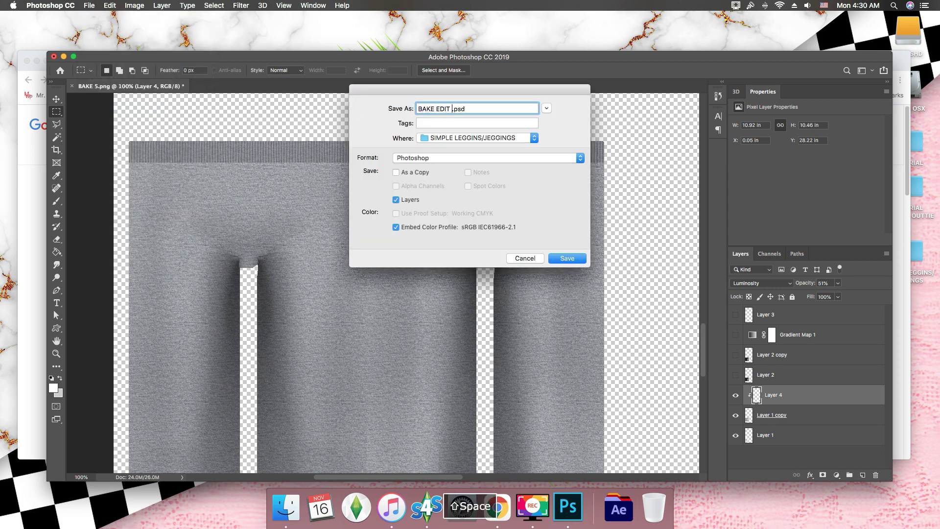
click(513, 155)
click(489, 304)
click(567, 258)
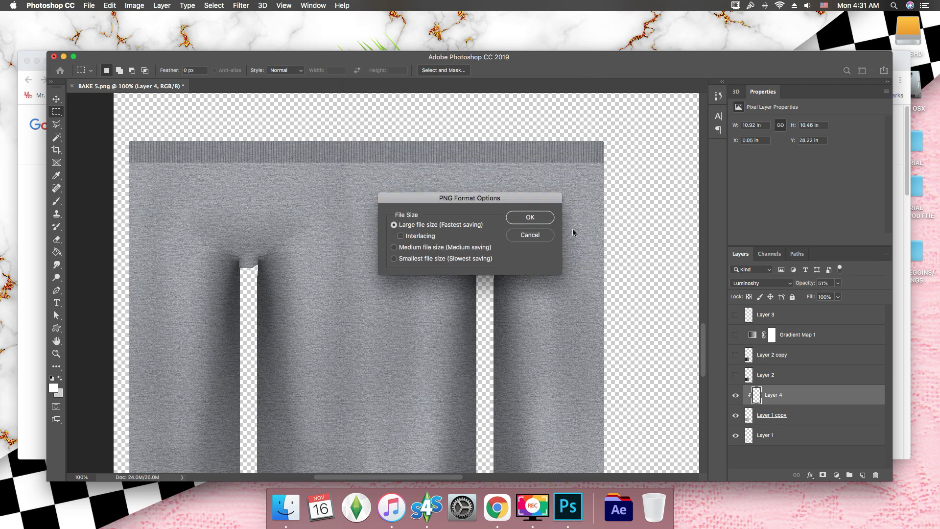
click(537, 218)
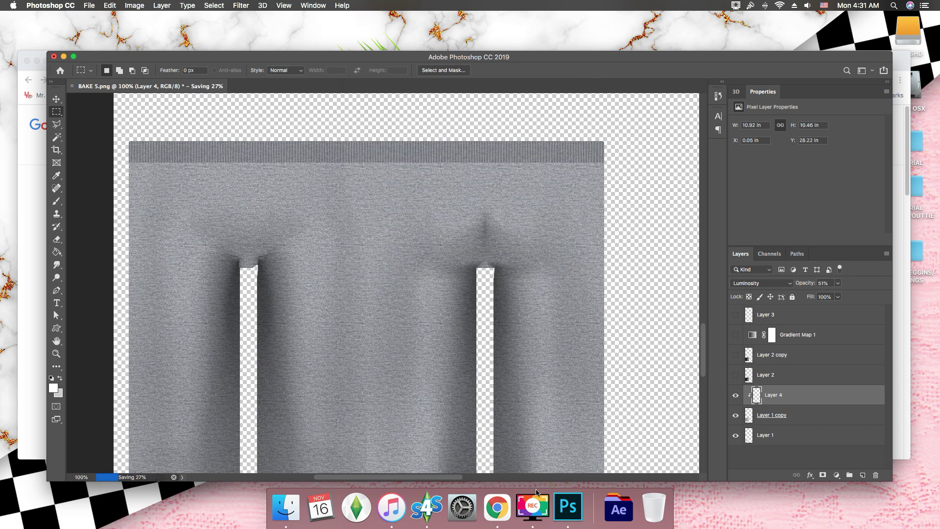
Switch to Sims 4 Studio, add a fourth swatch and import the gray ribbed leggings texture as its diffuse.
click(430, 509)
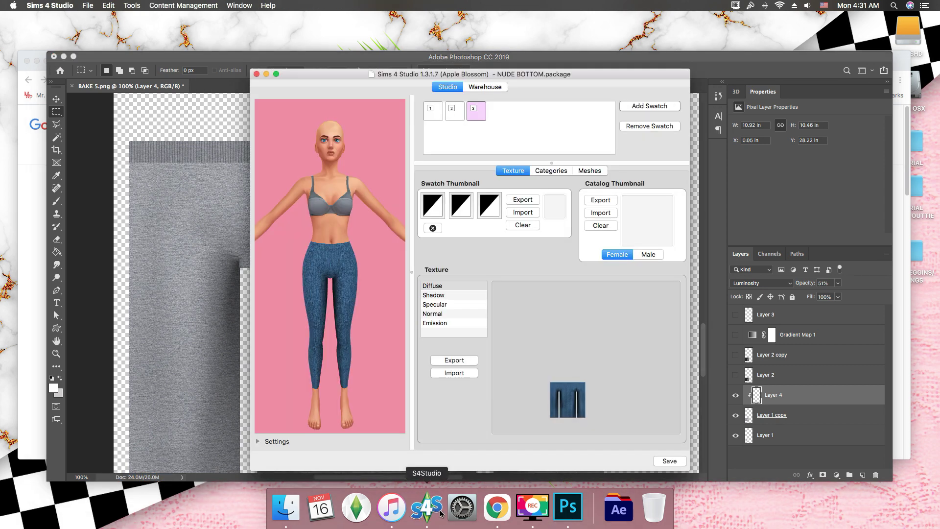
click(641, 107)
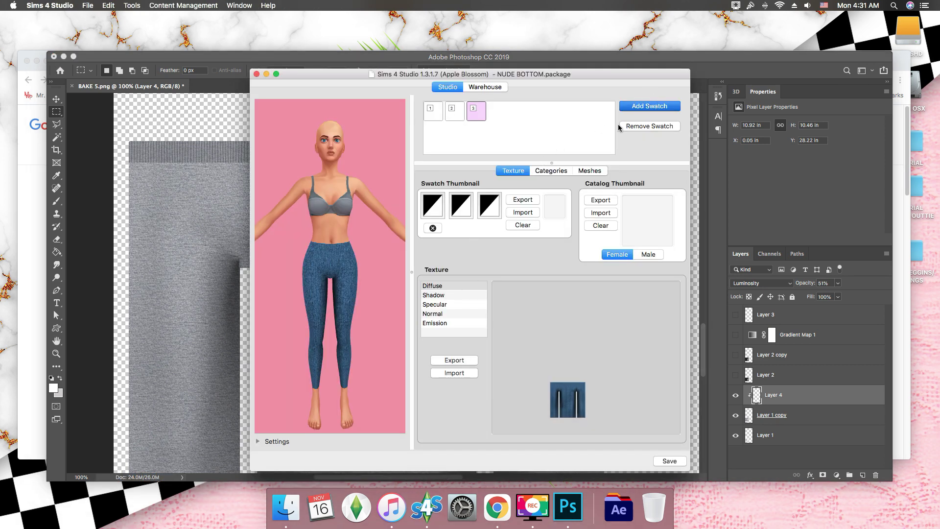
click(454, 372)
click(623, 286)
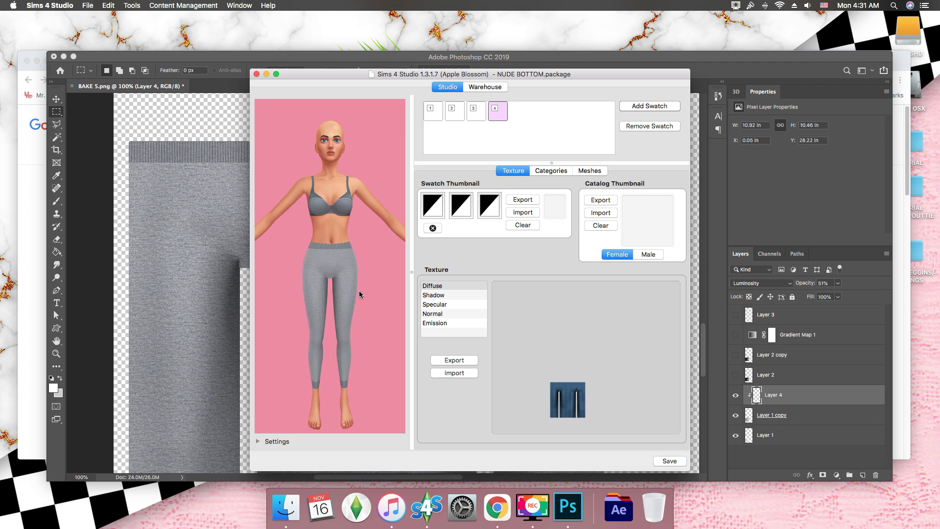
click(364, 281)
mouse_move(347, 289)
mouse_down()
mouse_move(304, 286)
mouse_move(348, 290)
mouse_up()
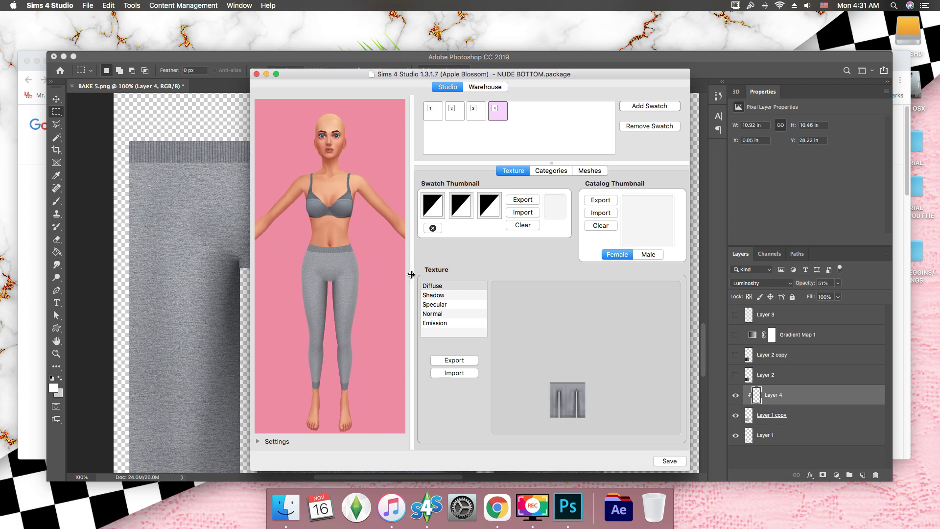
Save the NUDE BOTTOM package with the new gray swatch.
click(670, 462)
click(542, 169)
click(736, 5)
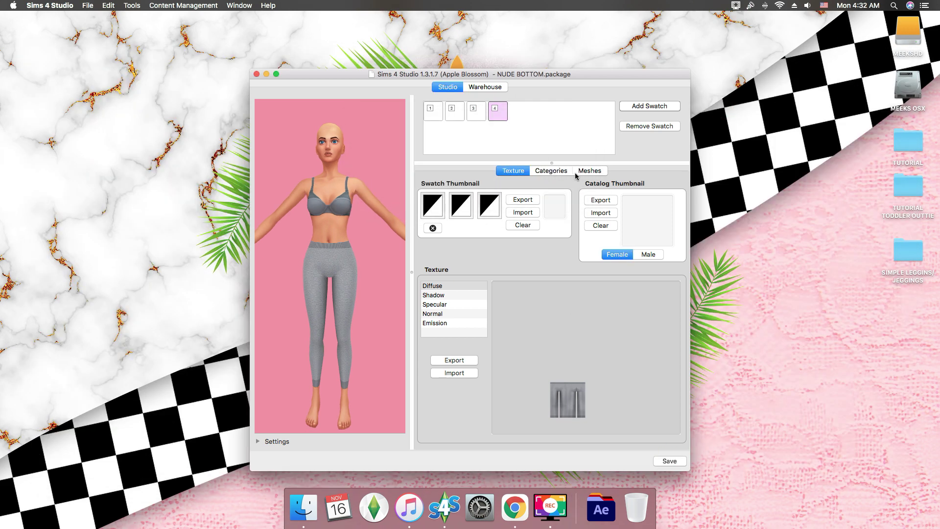
Tag swatch 4 as Gray, age appropriate for Adult, Teen, Young Adult and Elder, with Cotton fabric and the Leggings sub part type.
click(551, 171)
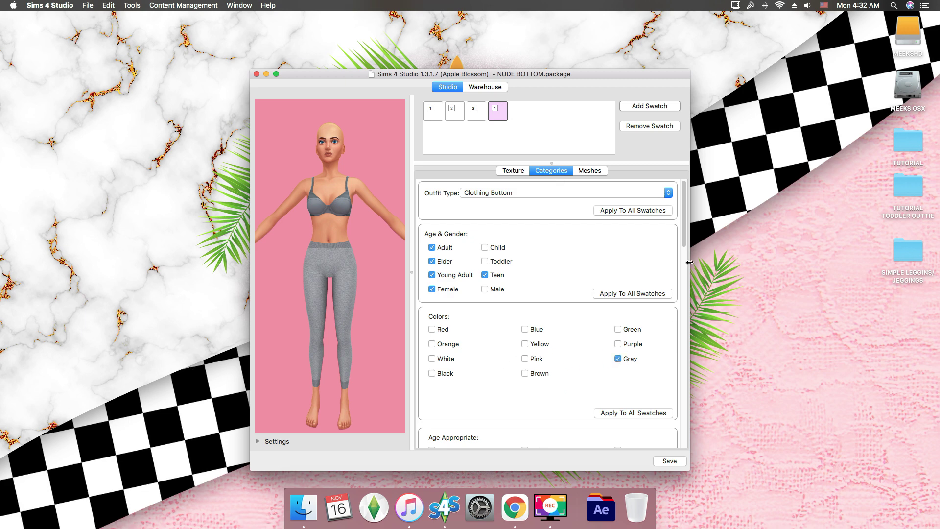
drag(686, 232, 685, 280)
click(433, 275)
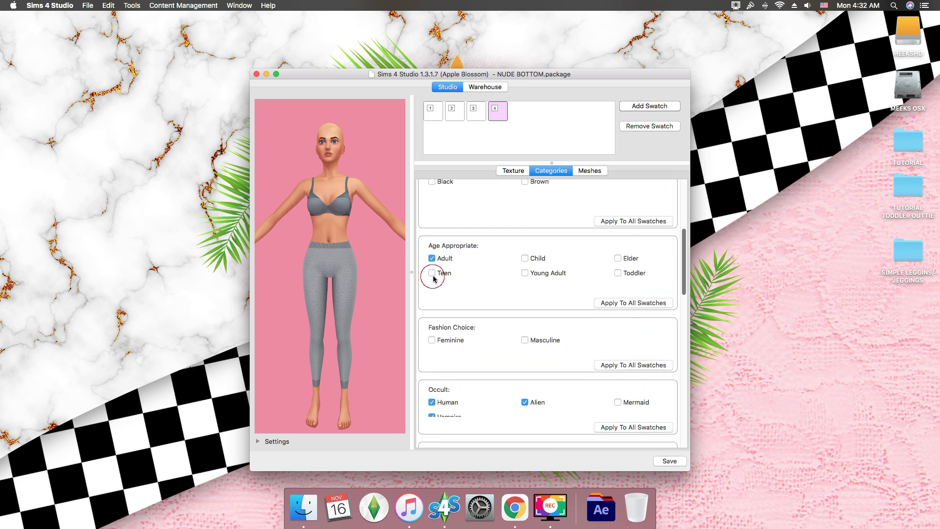
click(539, 273)
click(623, 260)
scroll(676, 378, down, 10)
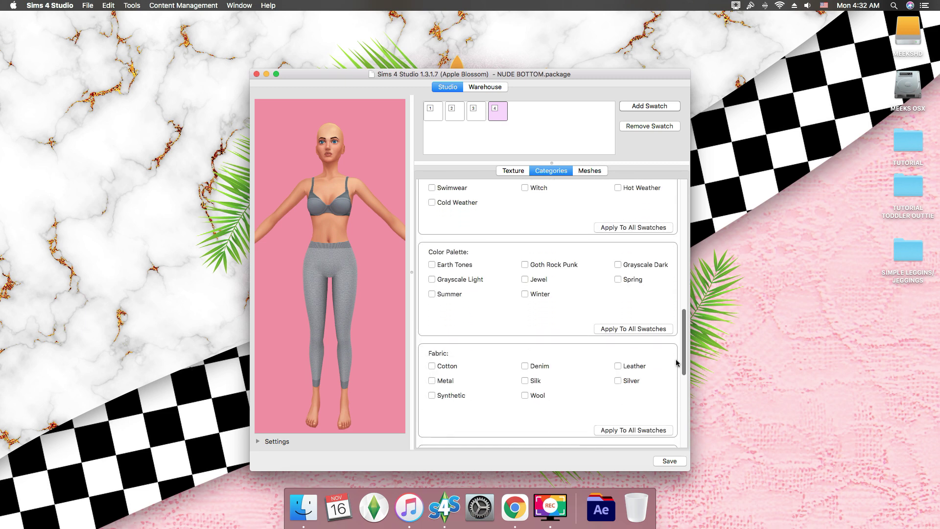
click(444, 269)
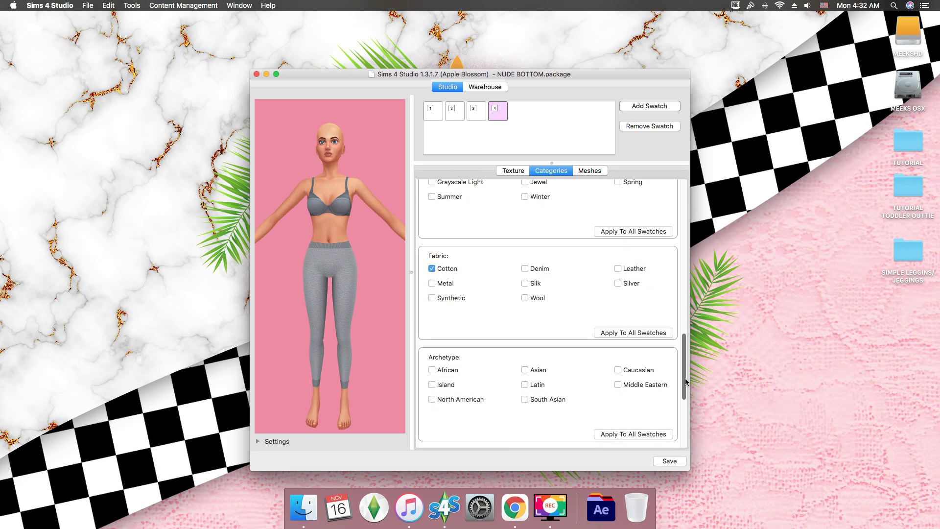
scroll(685, 382, down, 5)
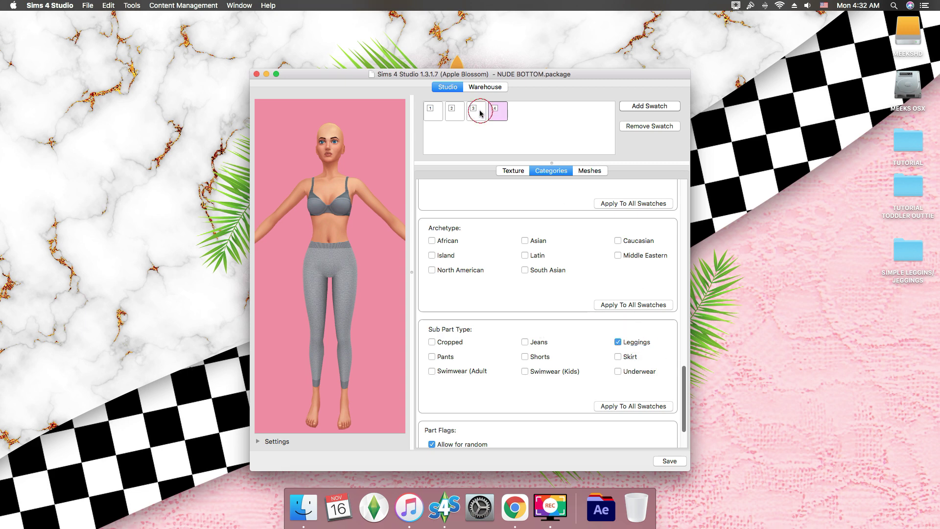
Tag swatch 3 as Blue, Denim, Jeans, Leggings and Feminine, age appropriate for Adult, Teen, Young Adult and Elder.
key(Left)
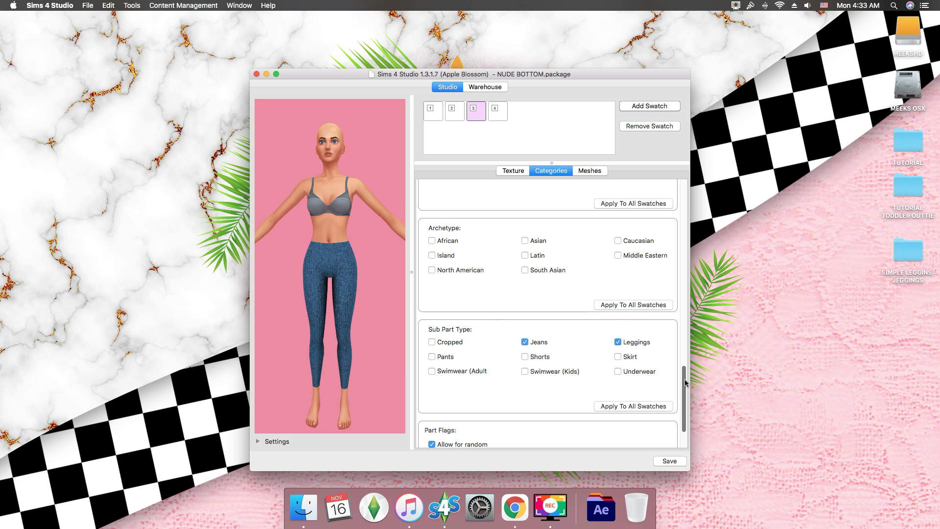
scroll(685, 382, up, 5)
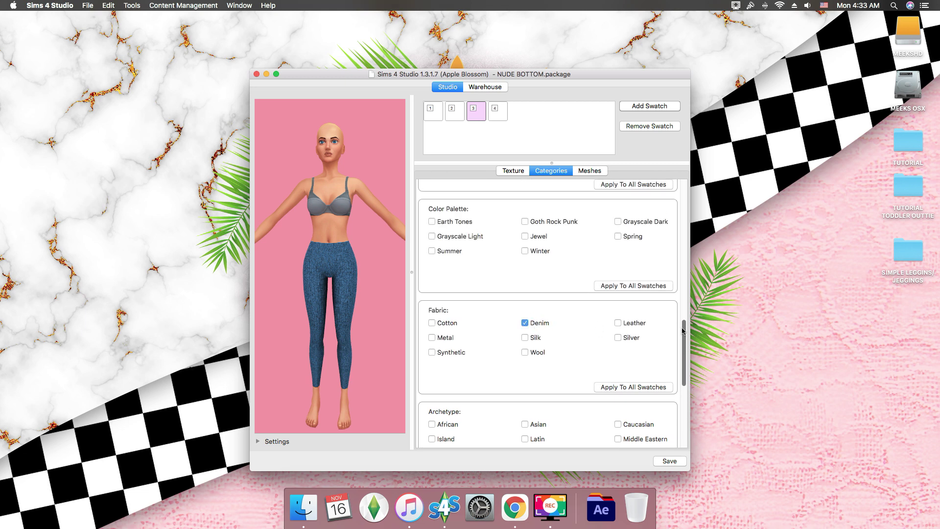
drag(683, 331, 683, 258)
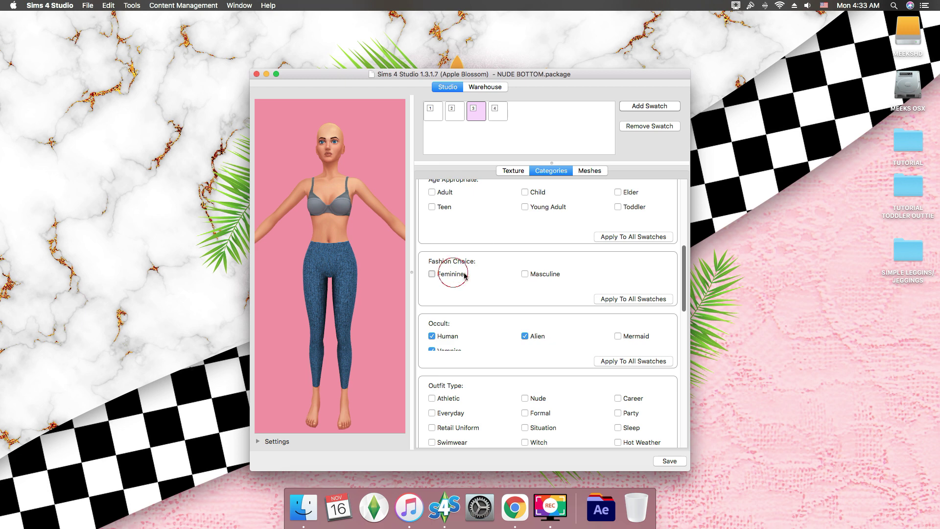
scroll(626, 263, up, 3)
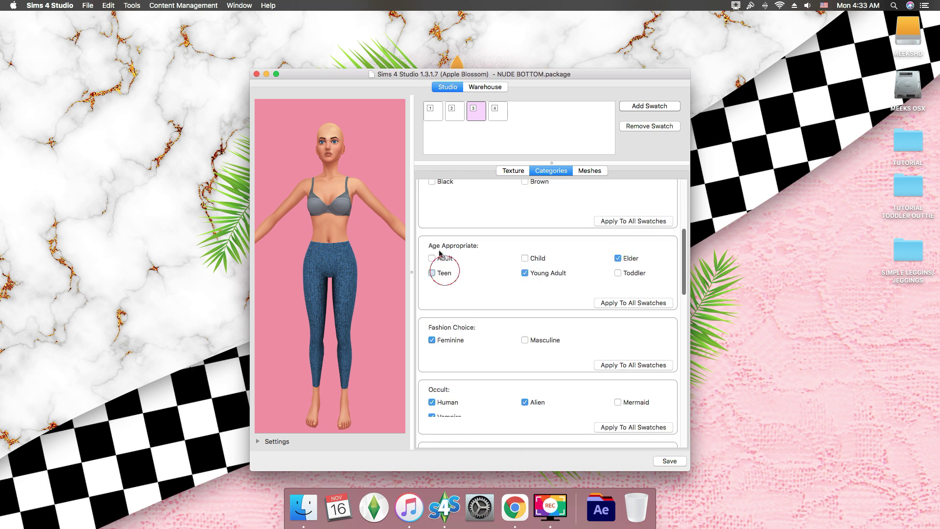
drag(685, 275, 564, 250)
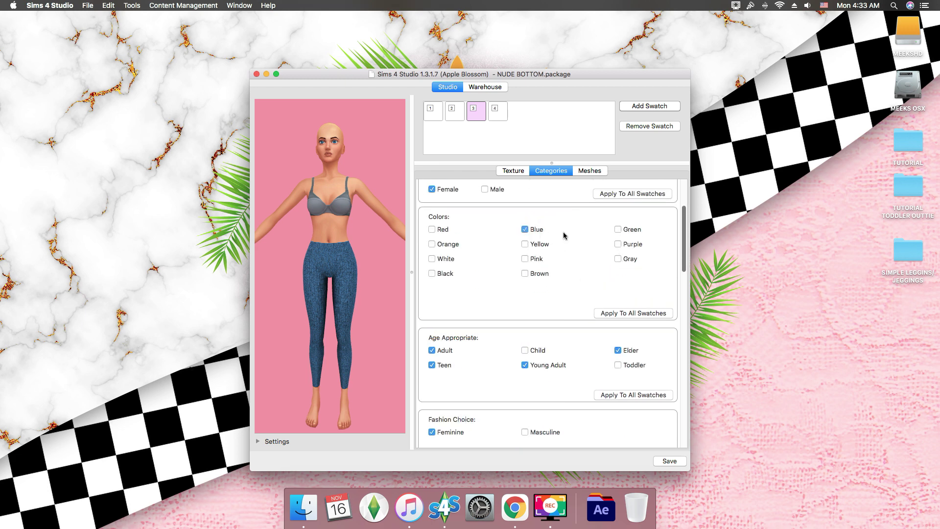
Remove swatch 2 and tag swatch 1 as White, Adult, Teen, Young Adult and Elder, with Cotton fabric and the Leggings sub part type.
click(452, 116)
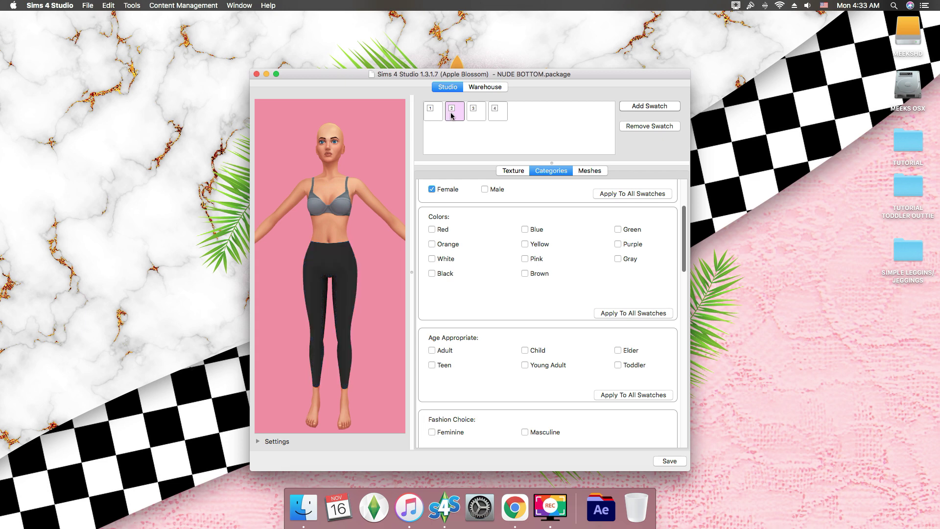
click(643, 127)
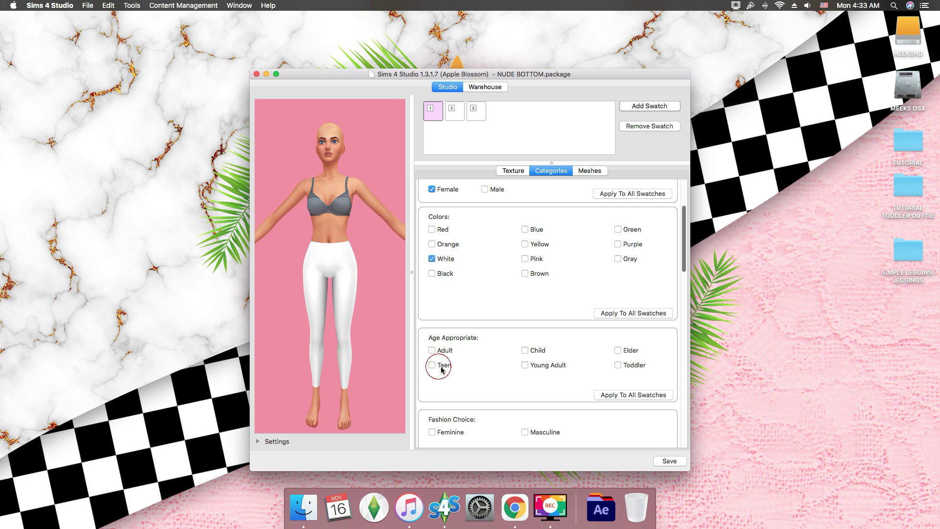
scroll(680, 272, down, 5)
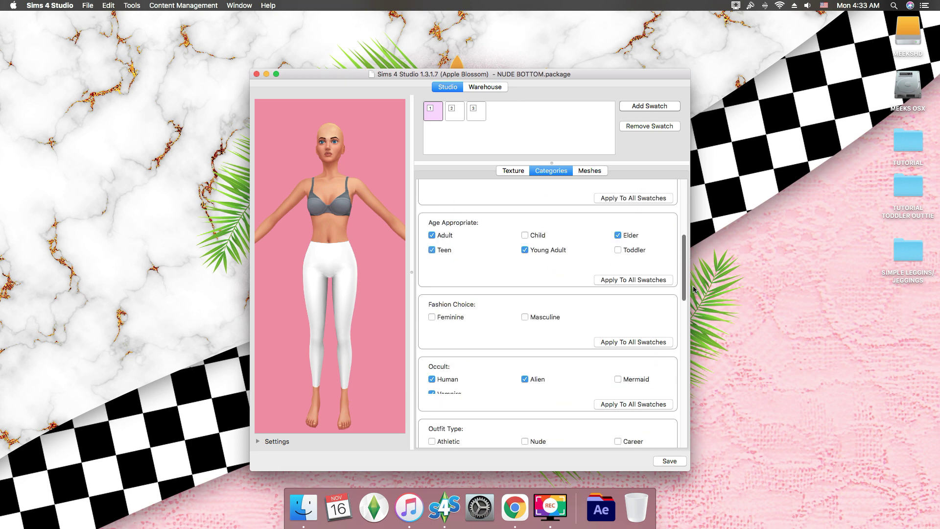
scroll(681, 285, down, 15)
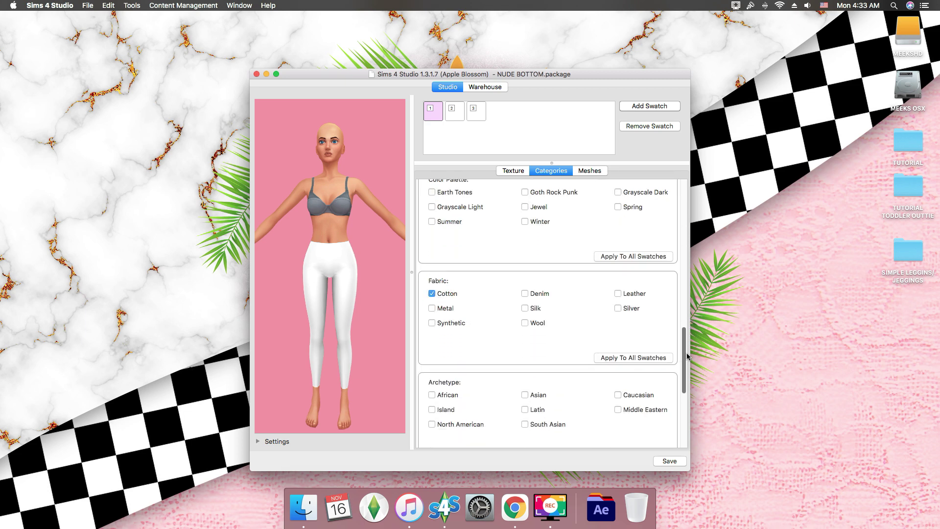
scroll(688, 356, down, 7)
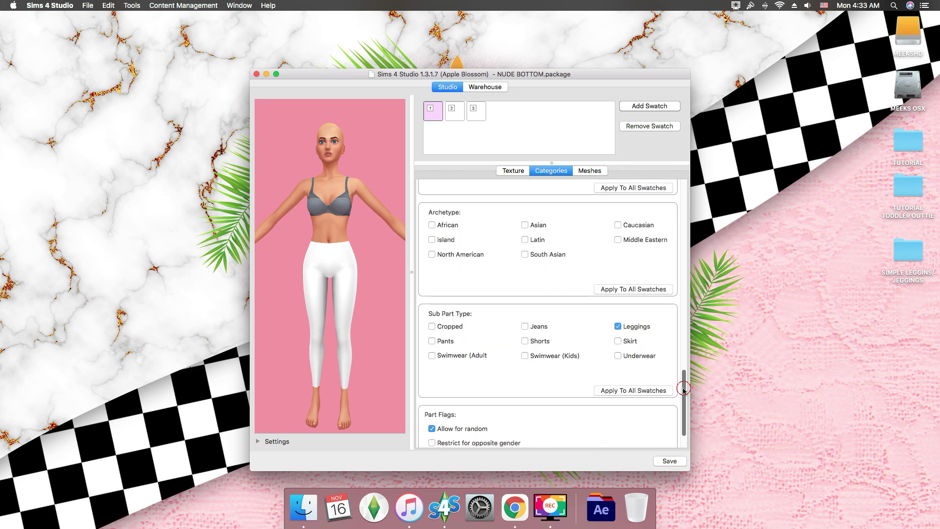
scroll(684, 389, down, 2)
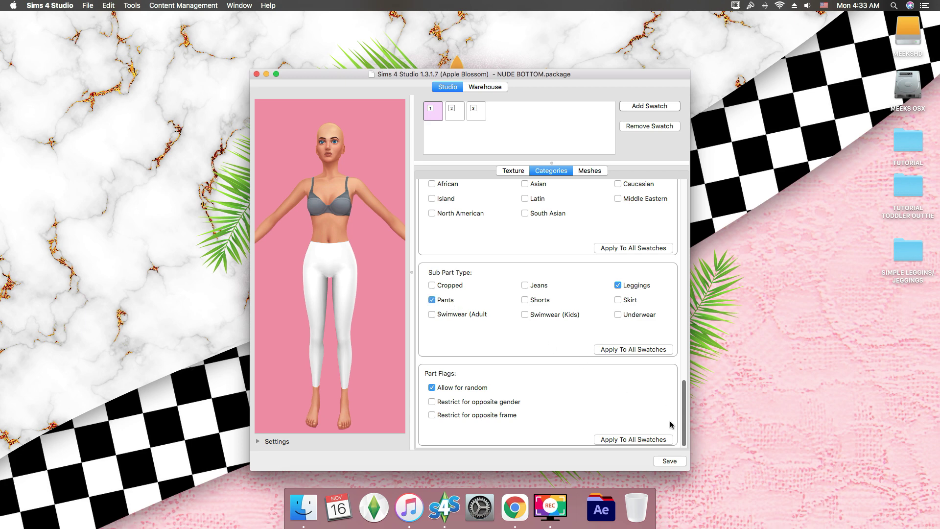
Clear the Pants sub part type from swatch 1 and save the NUDE BOTTOM package.
key(super+s)
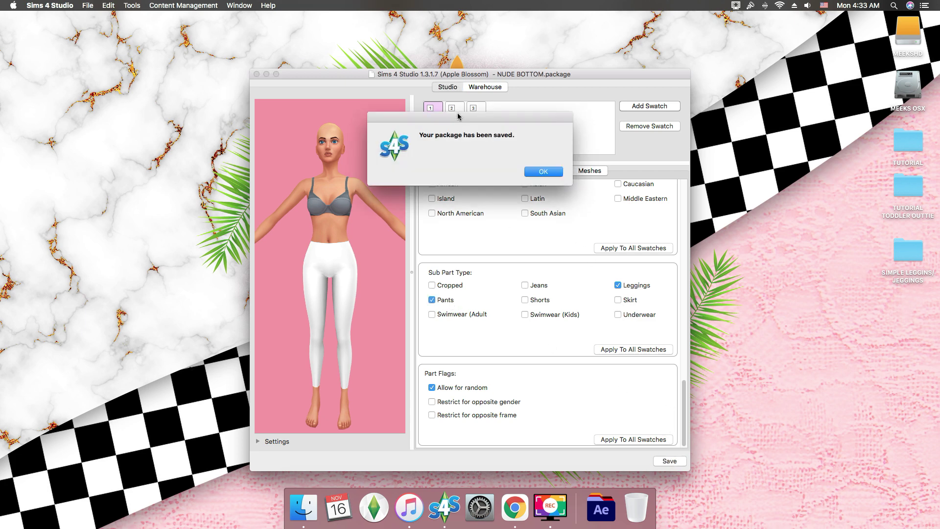
click(543, 172)
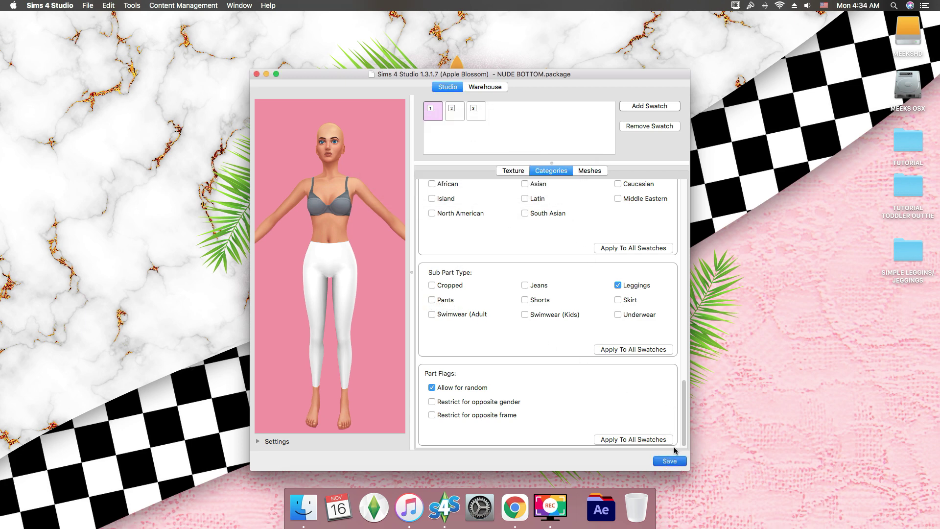
key(super+s)
click(548, 173)
Save a copy of the package as SIMPLE LEGGINGS TEST.package in the SIMPLE LEGGINS/JEGGINGS folder.
click(88, 5)
click(106, 62)
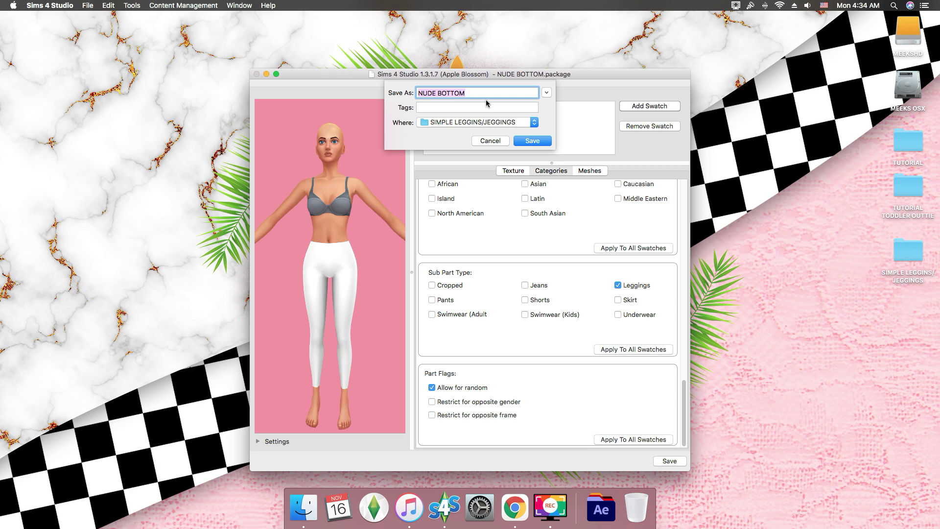
text(SIMPLE LEGGINGS TEST.package)
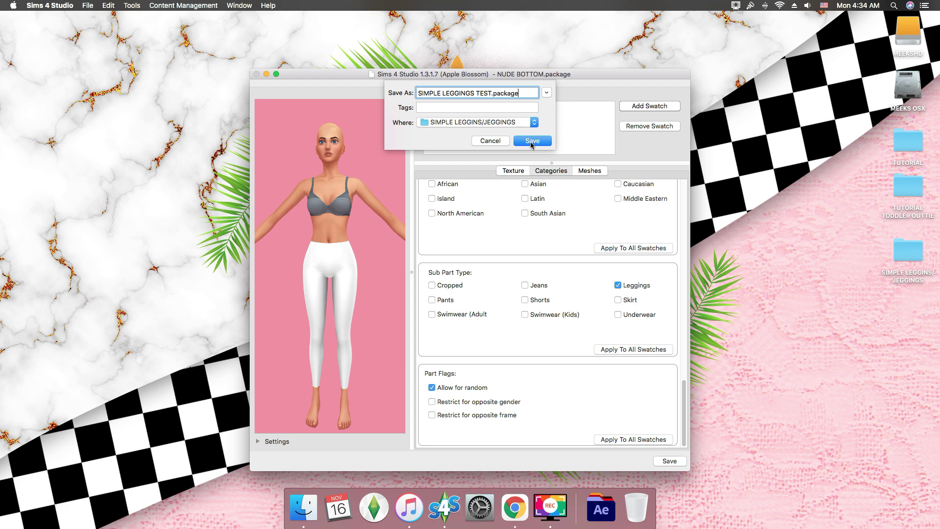
click(532, 142)
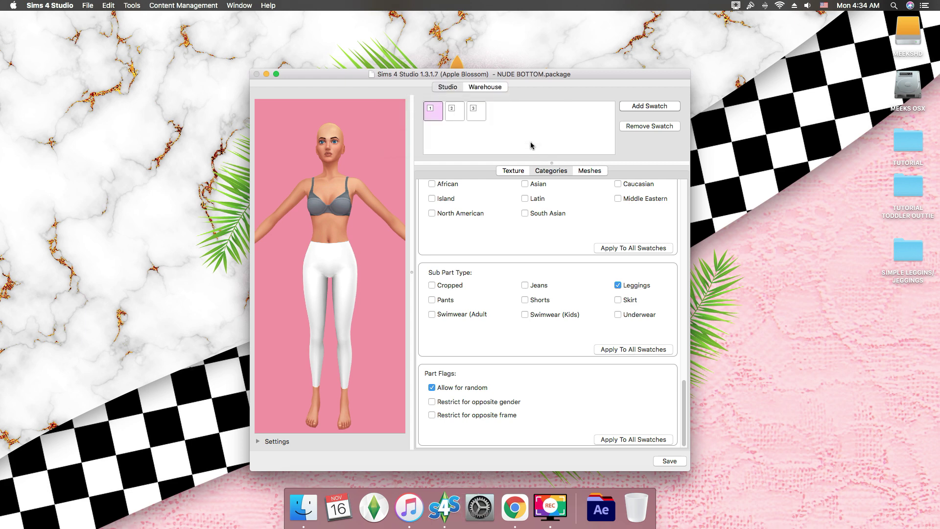
click(539, 175)
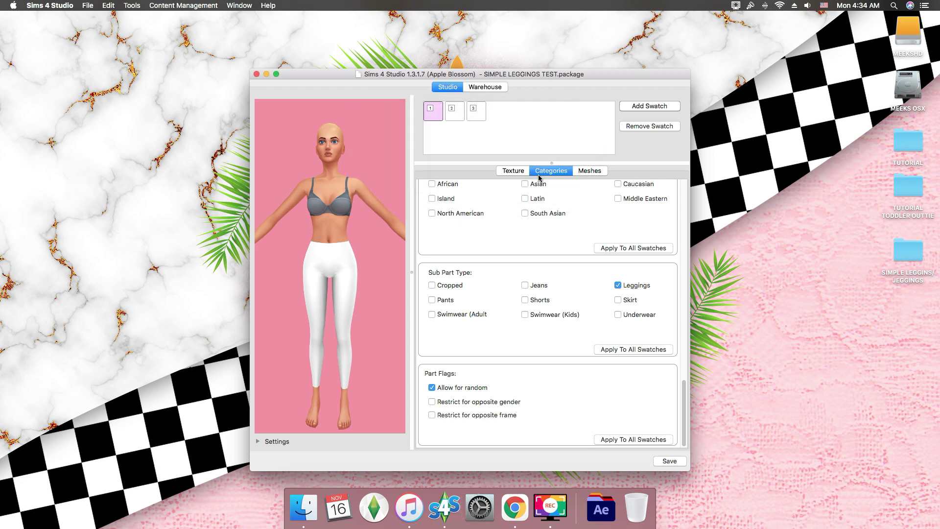
Switch to The Sims 4 and preview the custom leggings' gray, denim and white swatches on the Sim from several angles.
click(734, 7)
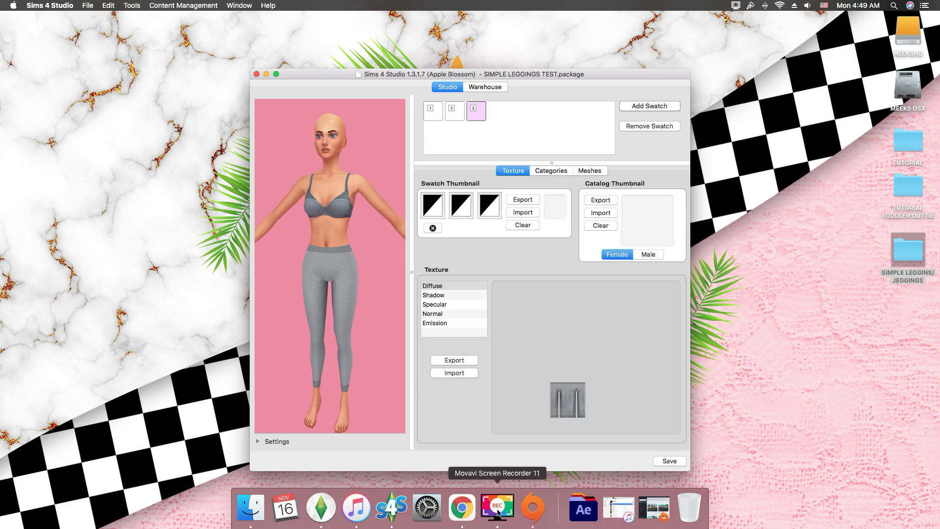
click(321, 507)
drag(366, 359, 334, 354)
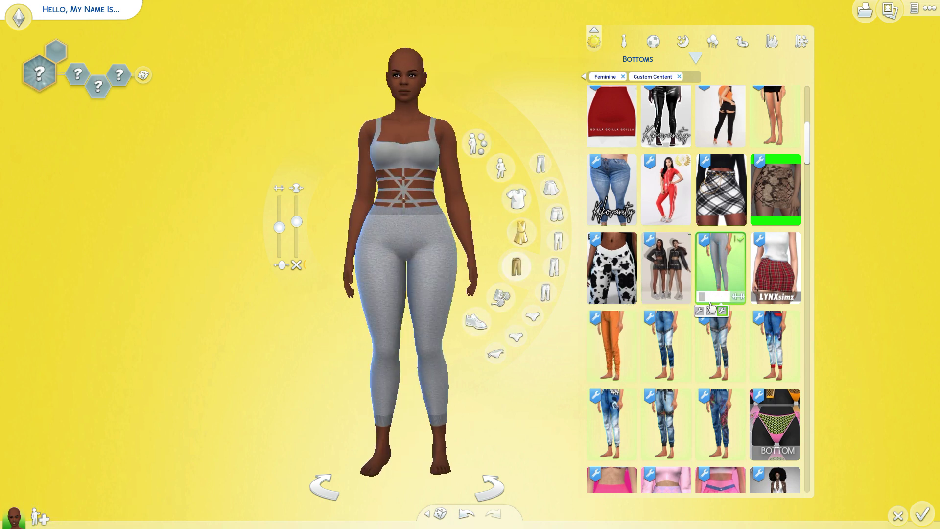
click(710, 310)
click(495, 495)
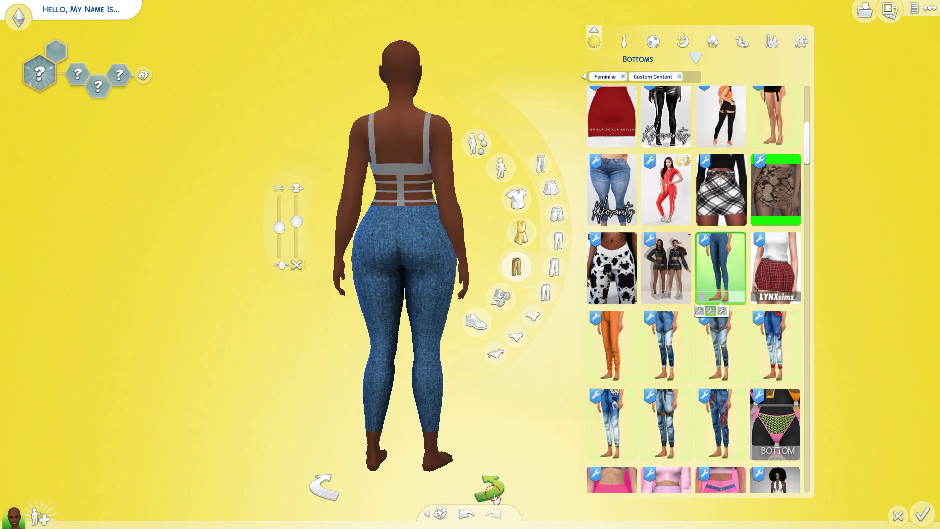
click(700, 310)
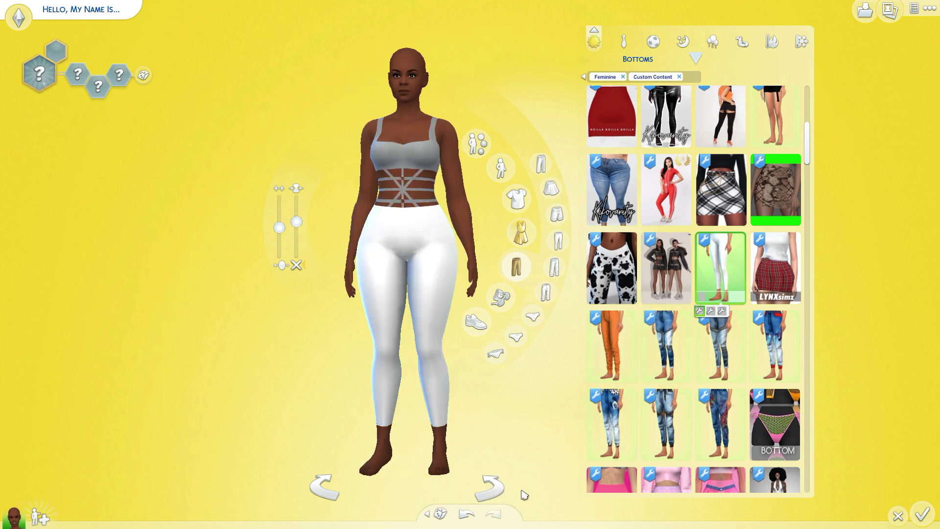
click(496, 492)
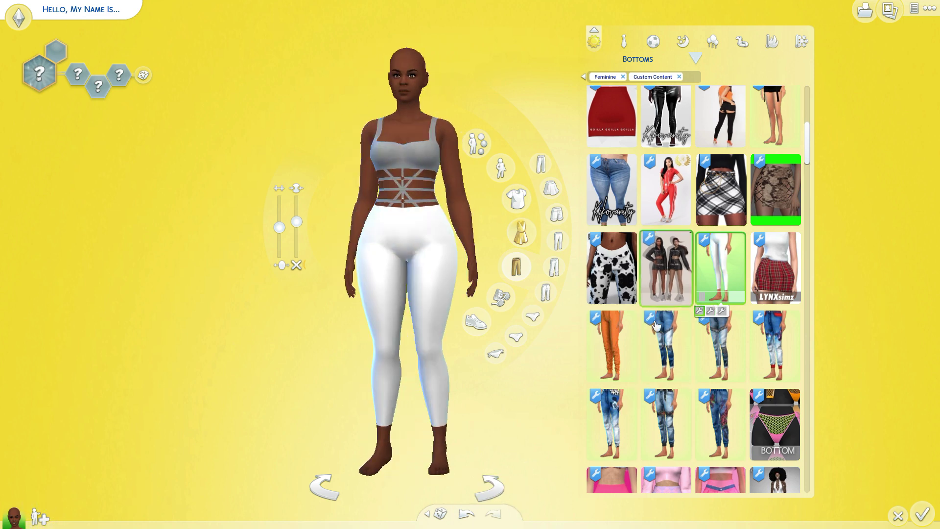
Try the off-the-shoulder crop top on the Sim in several colors, including dark gray, white, purple and brown.
click(517, 204)
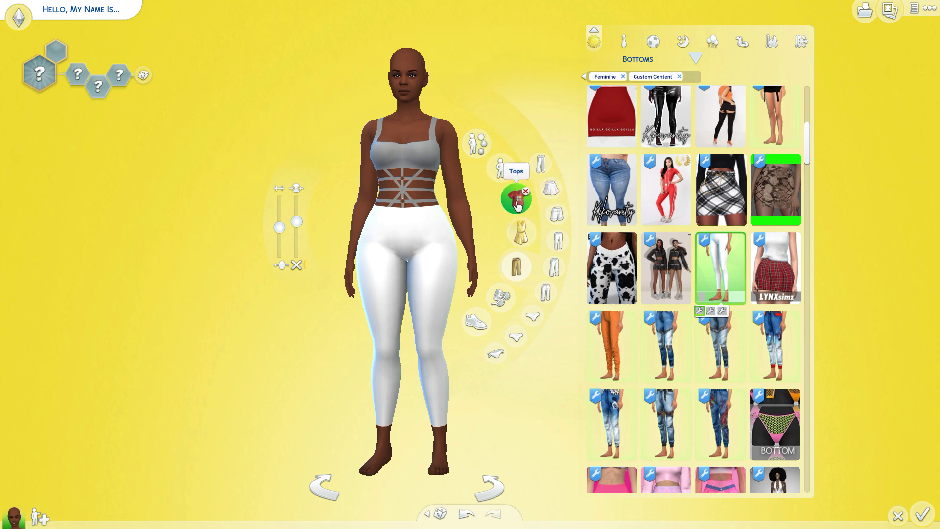
click(771, 116)
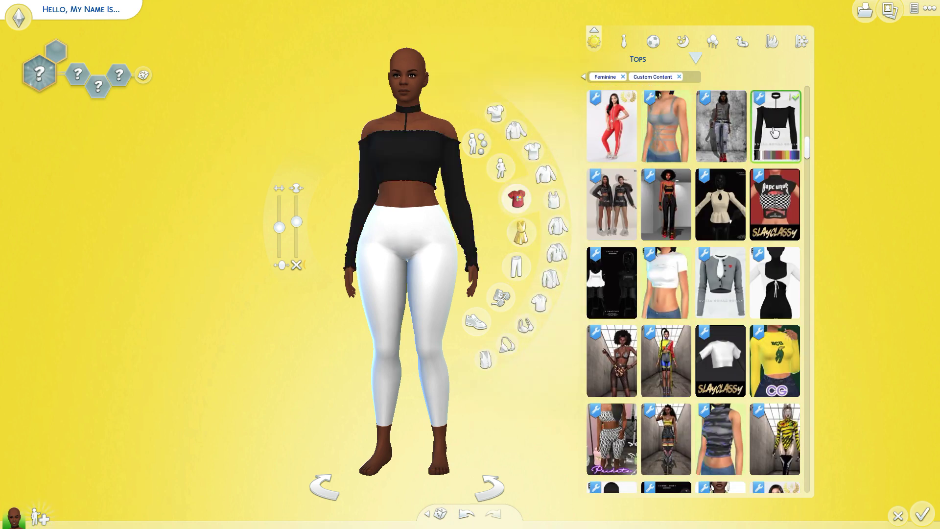
mouse_move(777, 155)
click(768, 182)
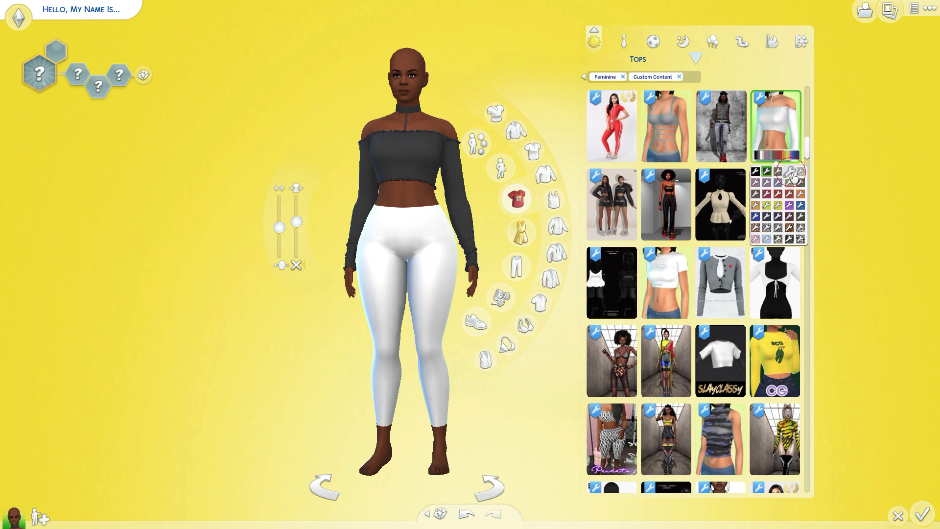
click(790, 172)
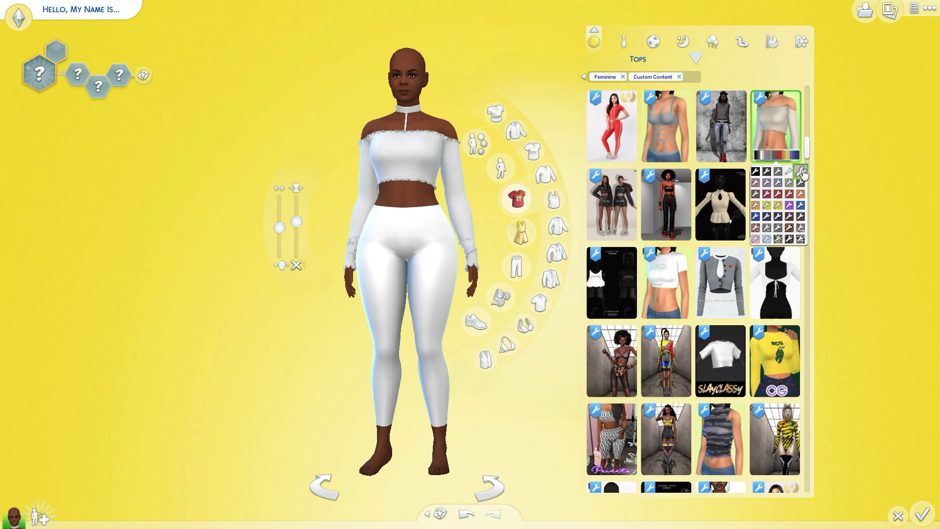
click(803, 173)
click(790, 204)
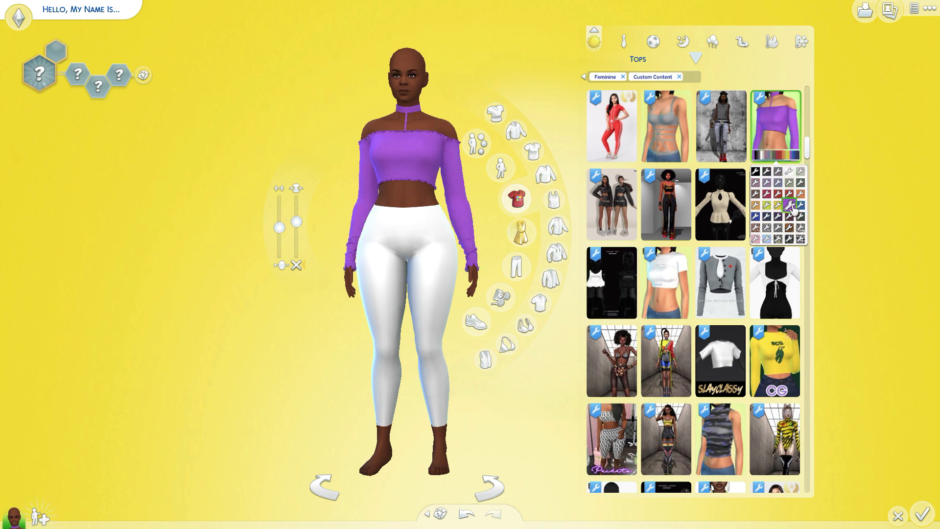
click(755, 193)
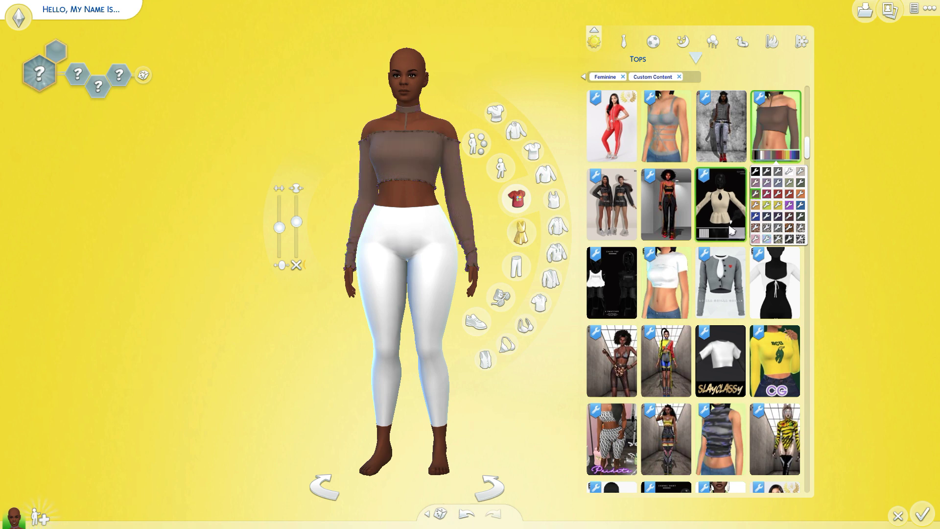
Dress the Sim in the white SLAYCLASSY crop top with striped sleeves and view the outfit all around.
click(722, 355)
click(490, 489)
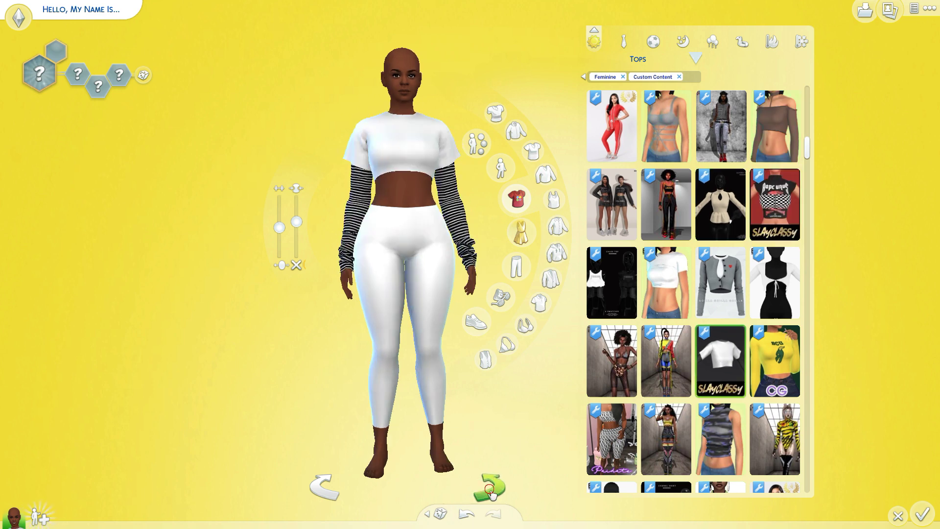
click(489, 489)
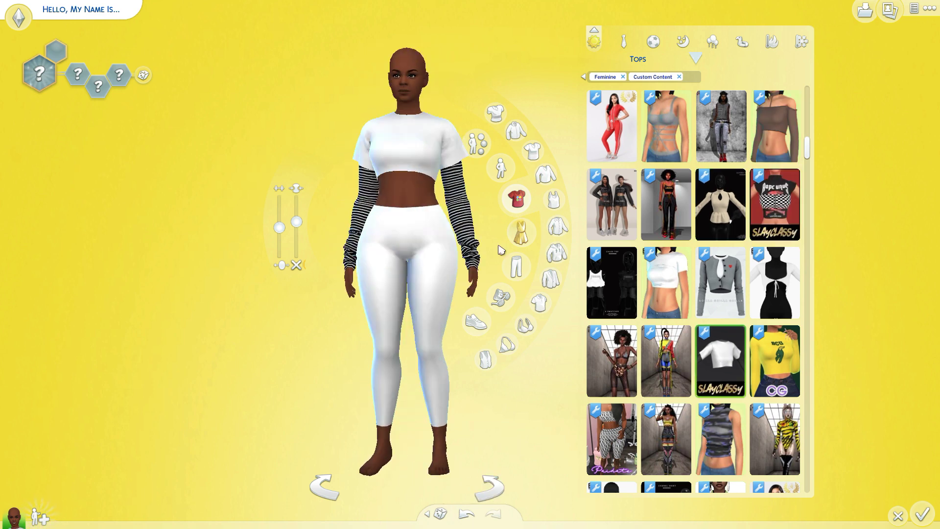
mouse_move(272, 526)
click(462, 508)
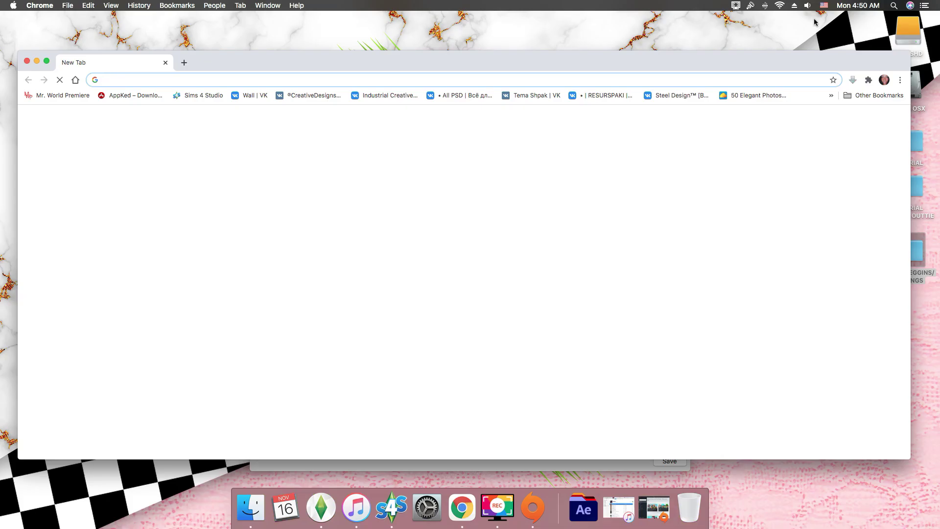
click(736, 6)
Return to The Sims 4, reselect the Loner trait to watch the styled Sim move in the white leggings, and view her face up close.
click(321, 508)
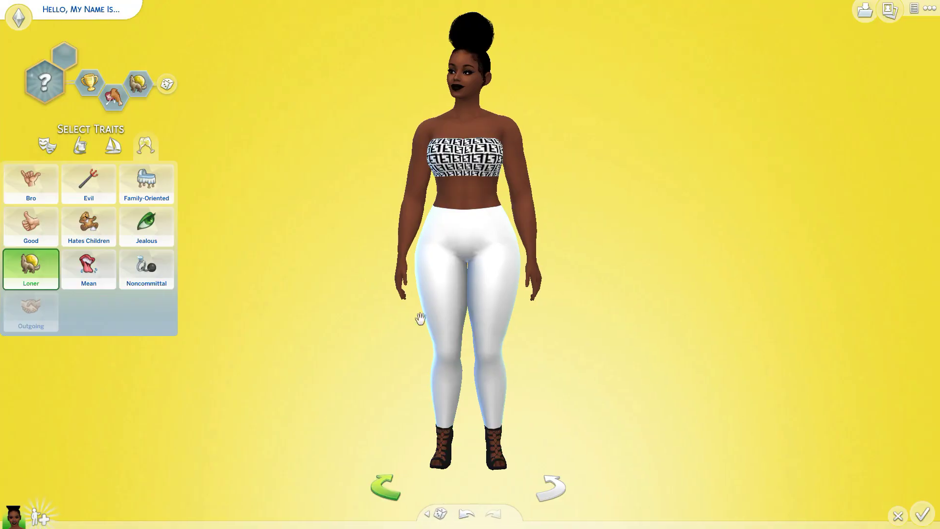
click(31, 270)
click(31, 269)
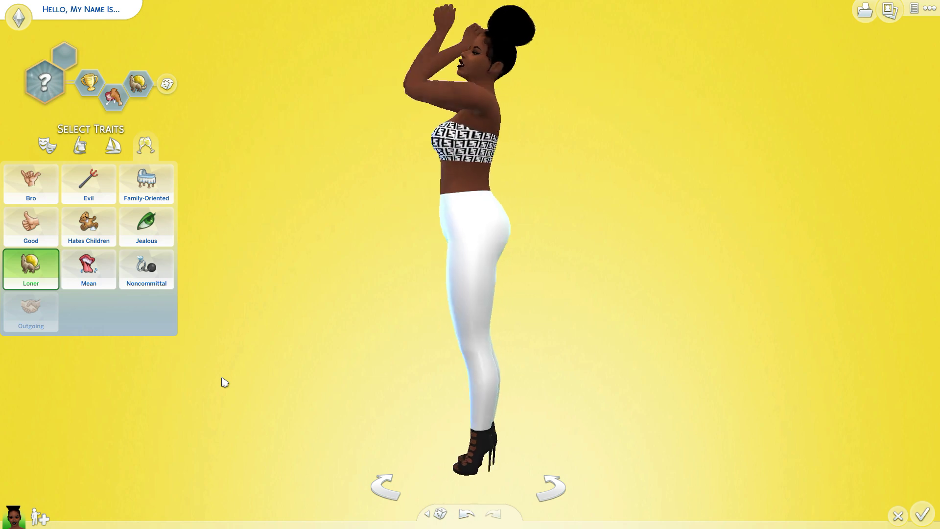
click(451, 52)
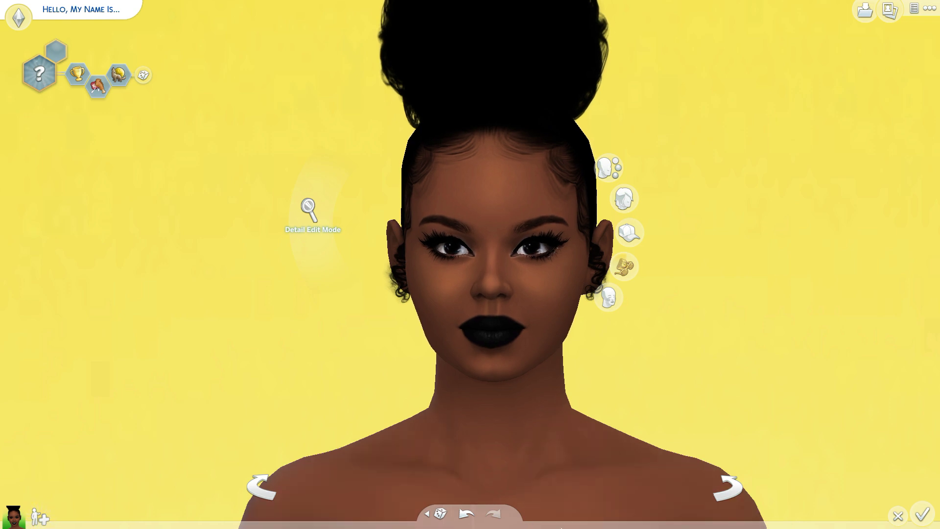
click(462, 508)
click(736, 5)
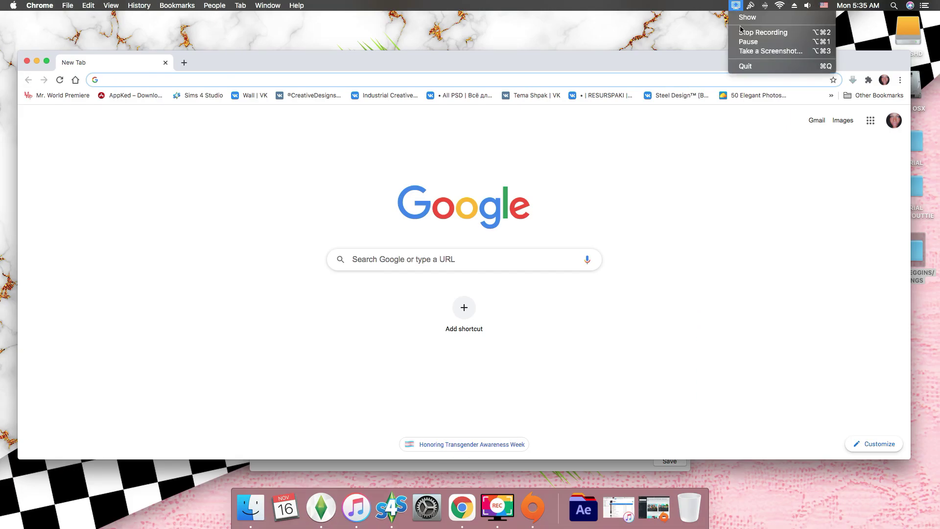